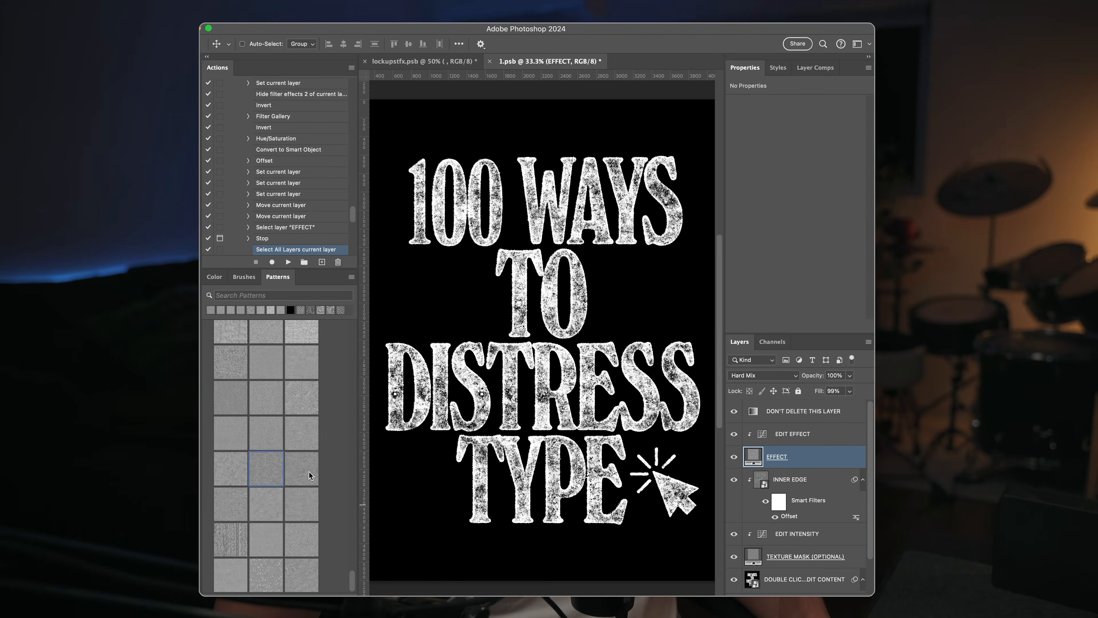
Apply several grainy texture patterns in turn to the EFFECT layer to compare them on the distressed lettering
{"action": "left_click", "coordinate": [234, 541]}
{"action": "left_click", "coordinate": [299, 540]}
{"action": "scroll", "coordinate": [247, 464], "scroll_direction": "up", "scroll_amount": 10}
{"action": "left_click", "coordinate": [302, 444]}
{"action": "left_click", "coordinate": [303, 408]}
{"action": "left_click", "coordinate": [308, 373]}
{"action": "left_click", "coordinate": [231, 379]}
{"action": "scroll", "coordinate": [231, 383], "scroll_direction": "up", "scroll_amount": 3}
{"action": "left_click", "coordinate": [238, 400]}
Try more patterns from earlier rows of the pattern collection on the EFFECT layer
{"action": "scroll", "coordinate": [265, 396], "scroll_direction": "up", "scroll_amount": 4}
{"action": "left_click", "coordinate": [292, 467]}
{"action": "left_click", "coordinate": [305, 439]}
{"action": "left_click", "coordinate": [306, 407]}
{"action": "left_click", "coordinate": [234, 391]}
{"action": "left_click", "coordinate": [230, 361]}
{"action": "scroll", "coordinate": [242, 390], "scroll_direction": "up", "scroll_amount": 3}
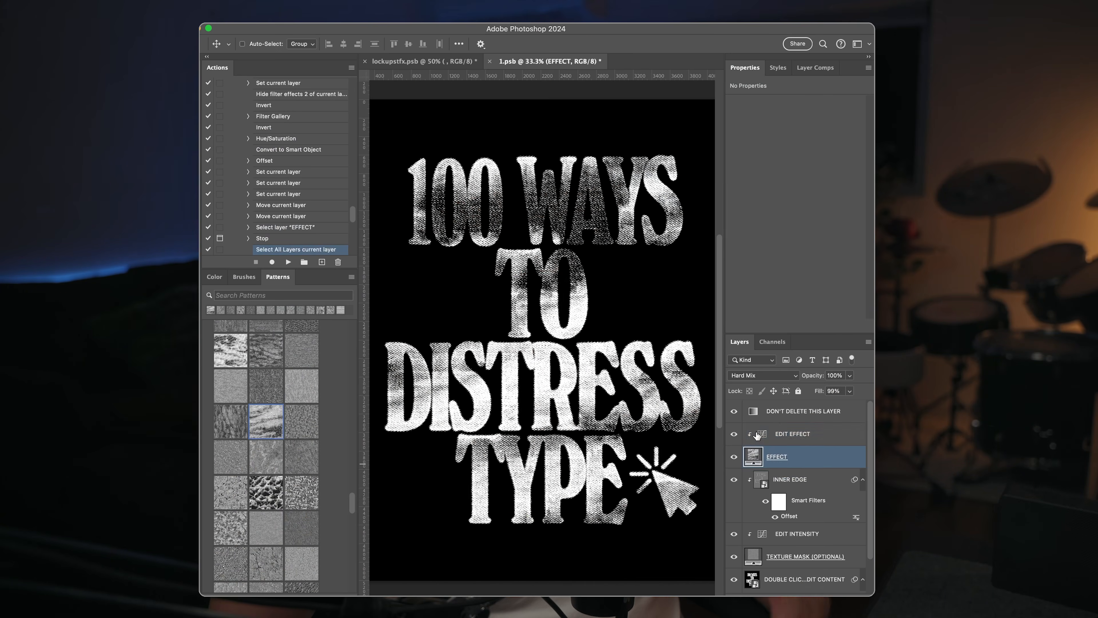
Reshape the EDIT EFFECT curve and apply the content layer's Gaussian Blur with a radius of about 61.9 pixels
{"action": "left_click", "coordinate": [762, 437]}
{"action": "left_click_drag", "start_coordinate": [771, 213], "coordinate": [802, 181]}
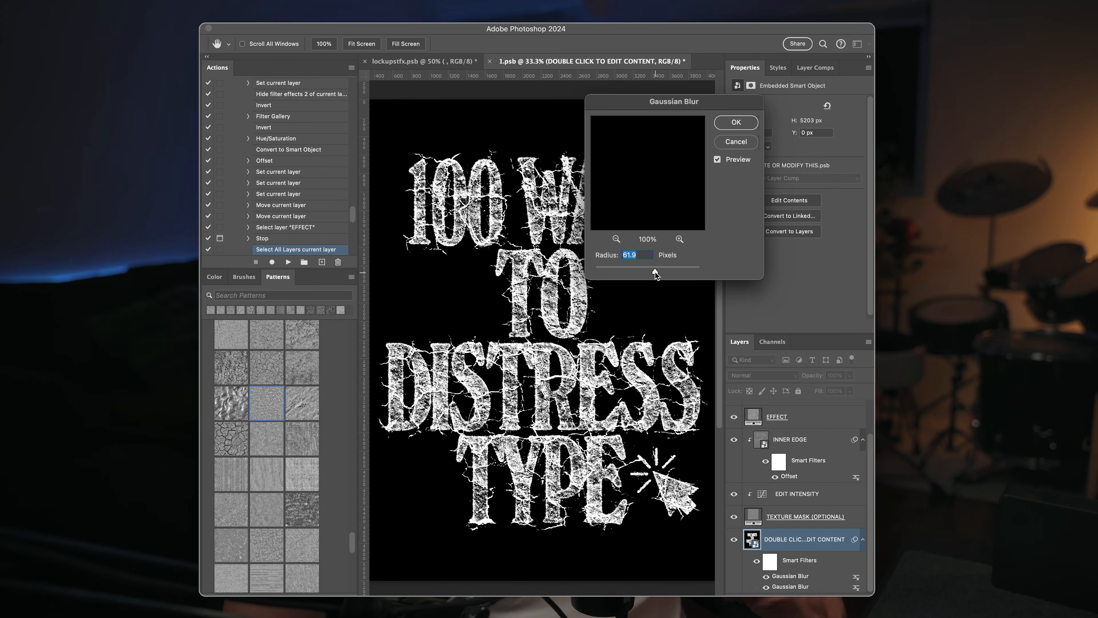
{"action": "key", "text": "Return"}
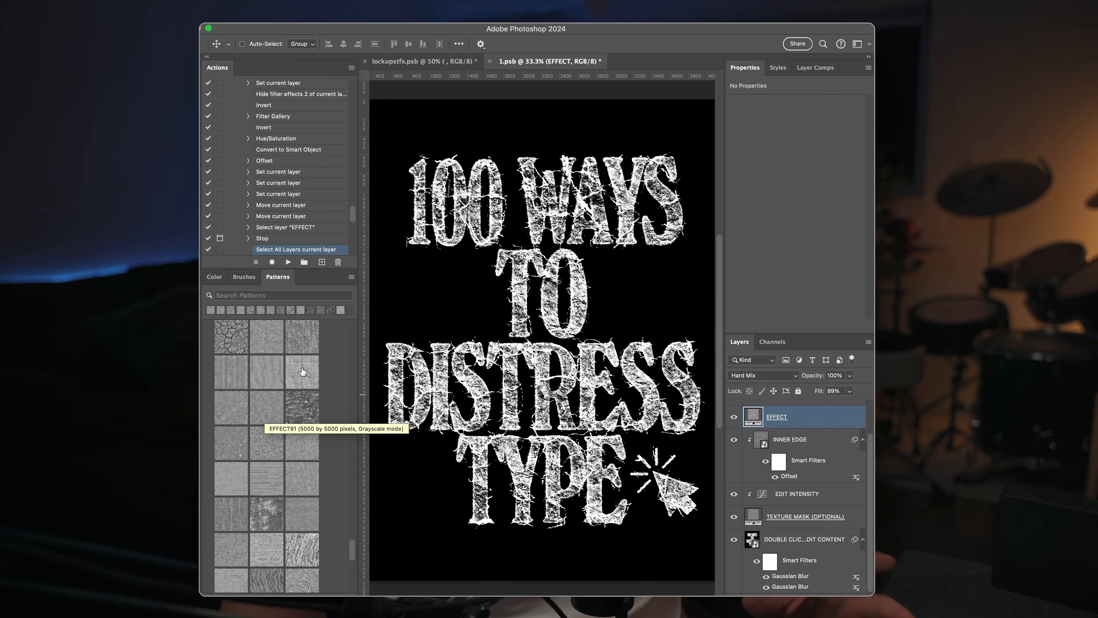
Apply a fine speckled pattern to the EFFECT layer and raise the midtones of the EDIT INTENSITY curve
{"action": "left_click", "coordinate": [231, 442]}
{"action": "left_click", "coordinate": [804, 494]}
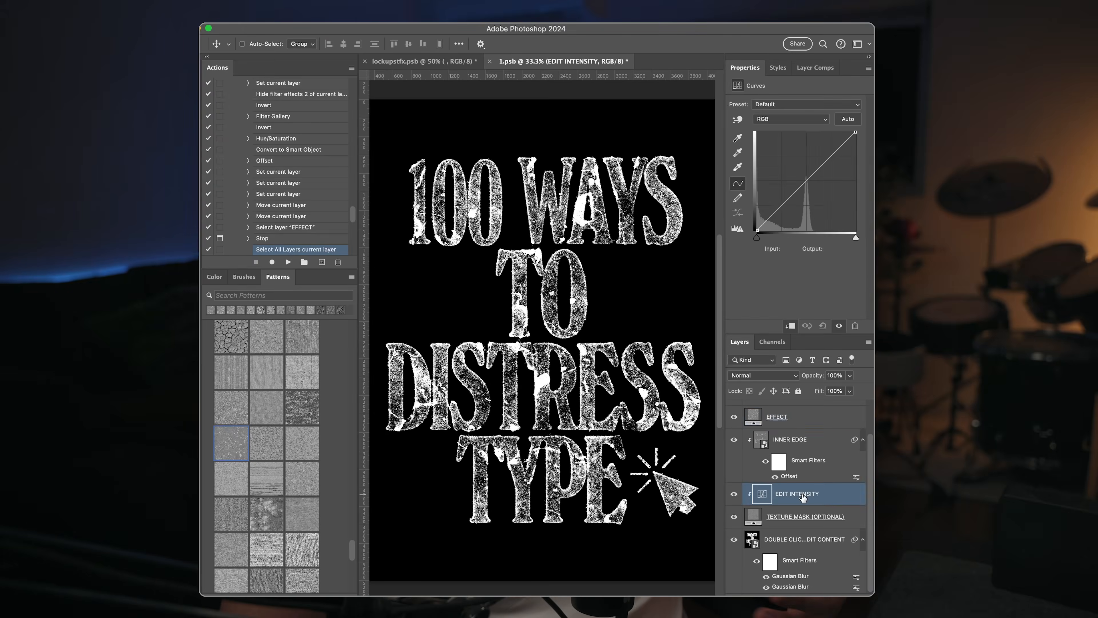
{"action": "left_click_drag", "start_coordinate": [800, 191], "coordinate": [806, 177]}
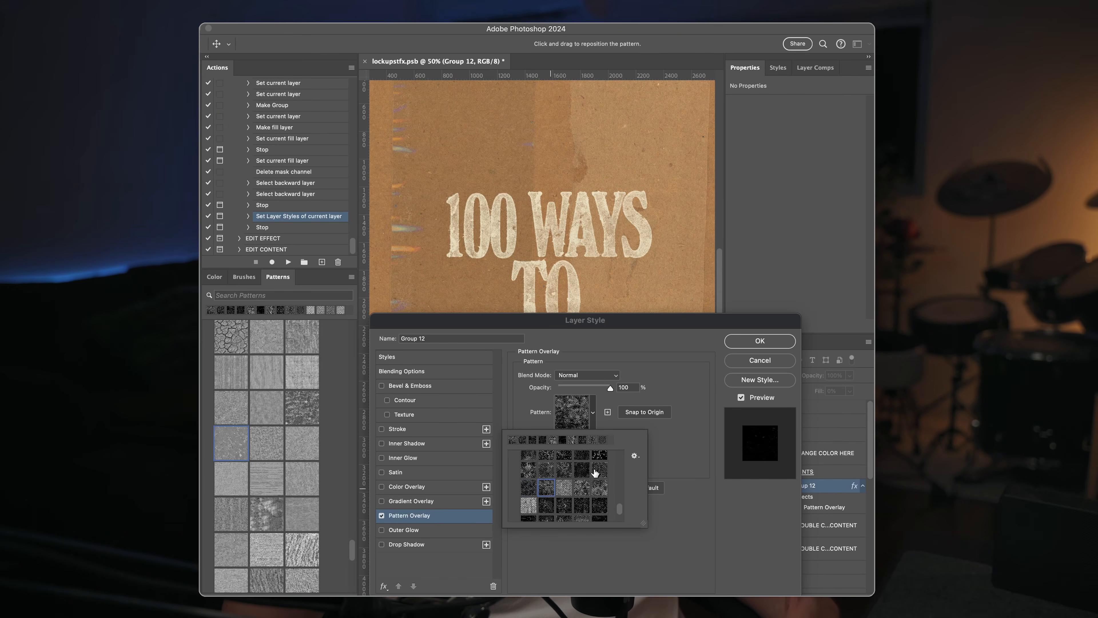
Choose a dark speckled texture as the Pattern Overlay of Group 12
{"action": "left_click", "coordinate": [573, 457]}
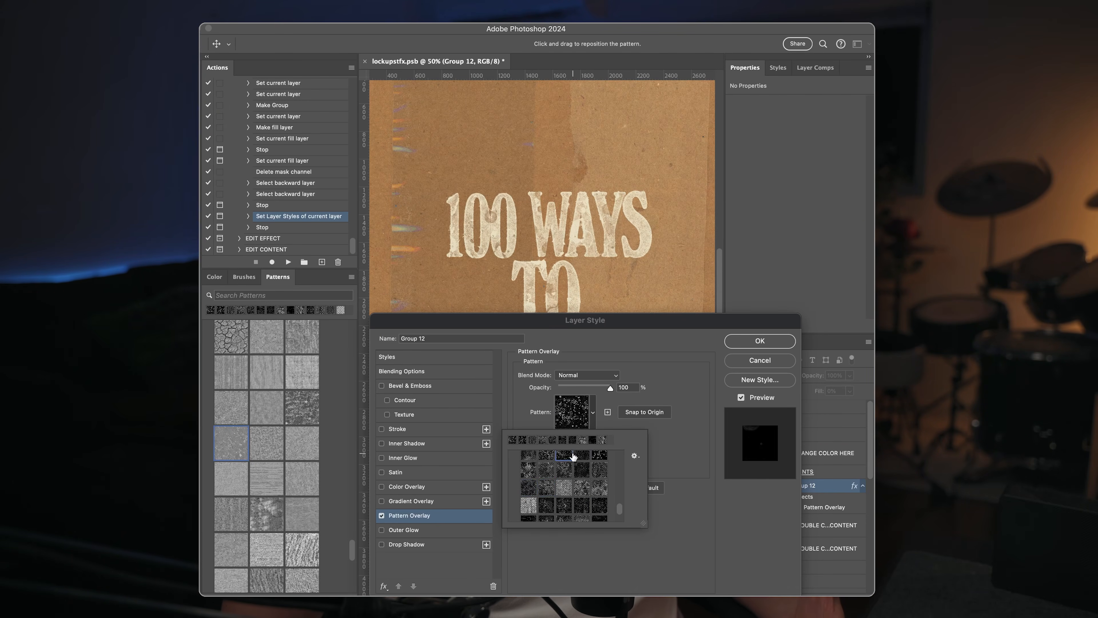
{"action": "left_click", "coordinate": [633, 290]}
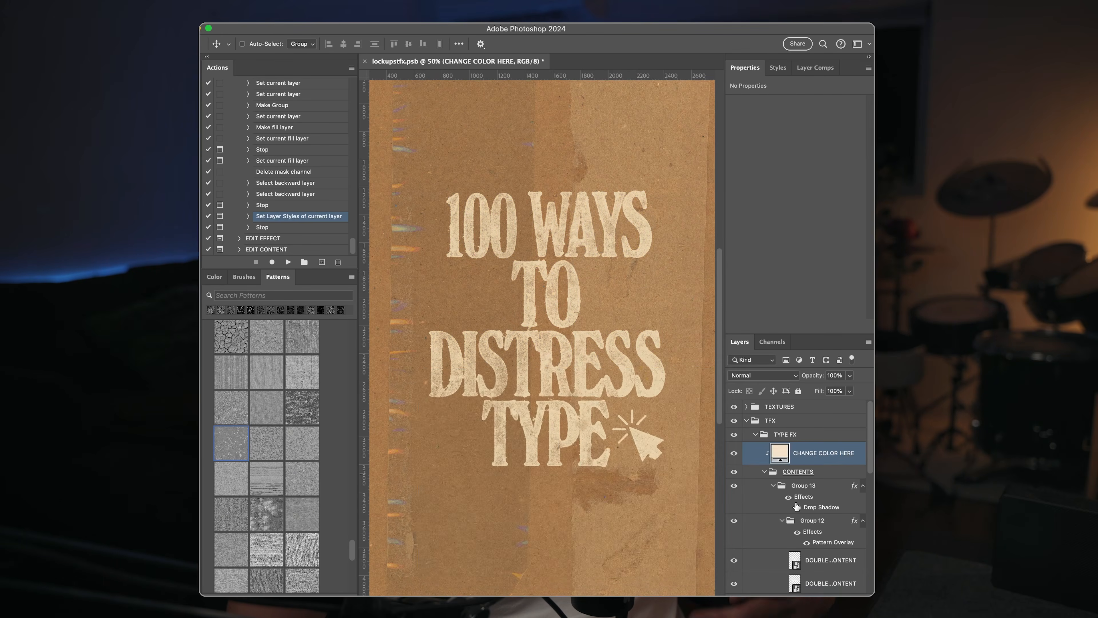
Toggle the TYPE FX group's visibility to compare the poster with and without the distressed lettering
{"action": "left_click", "coordinate": [734, 430]}
{"action": "left_click", "coordinate": [734, 429]}
{"action": "left_click", "coordinate": [734, 430]}
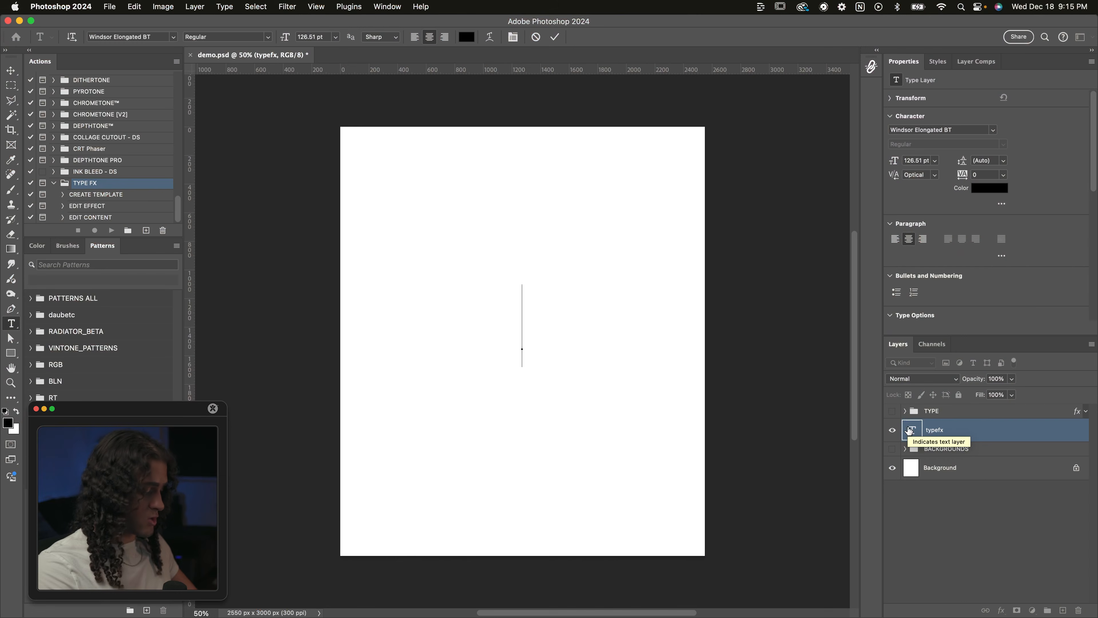
Enter TYPEFX in the text layer and run the CREATE TEMPLATE action from the TYPE FX set on it
{"action": "type", "text": "TYPEFX"}
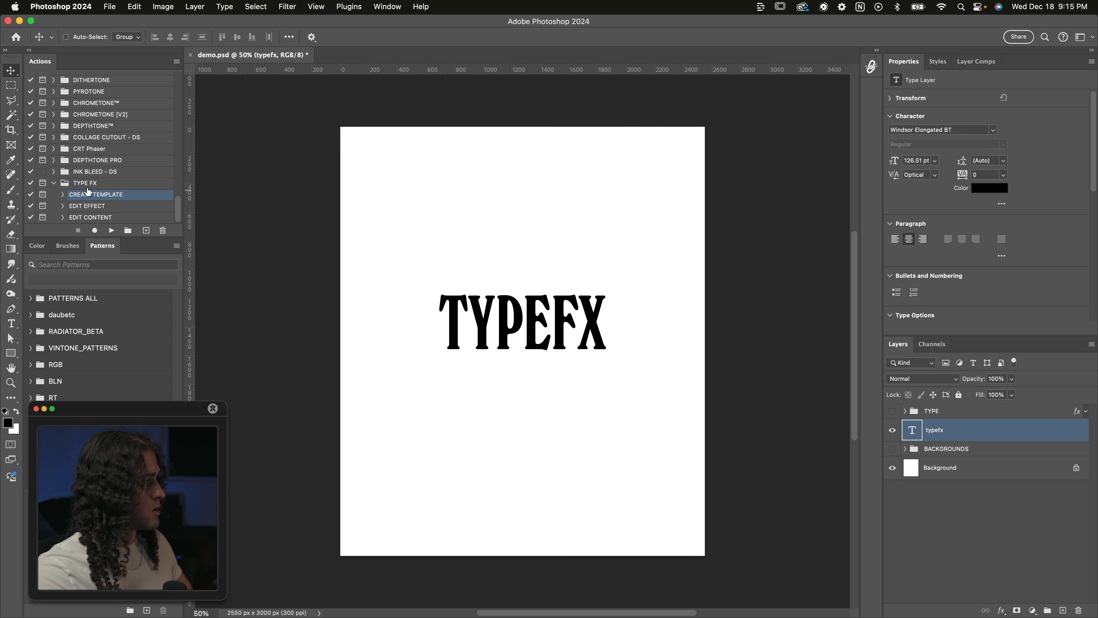
{"action": "left_click", "coordinate": [87, 184]}
{"action": "left_click", "coordinate": [96, 194]}
{"action": "left_click", "coordinate": [112, 230]}
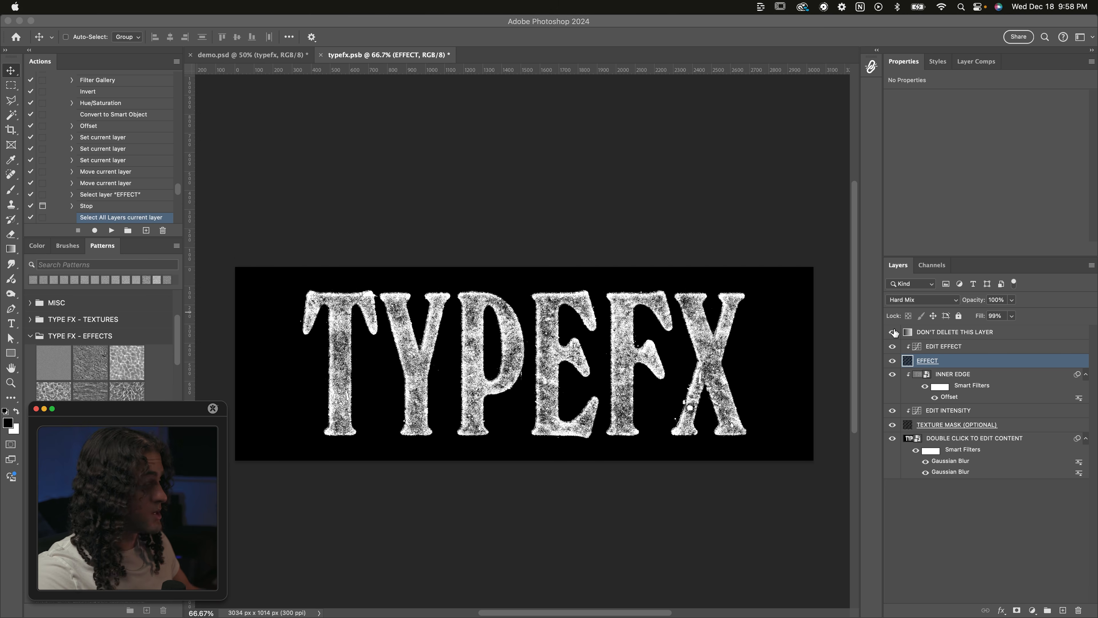
Select the TYPE FX - EFFECTS pattern group and apply the light pebbled pattern in its first row to the EFFECT layer
{"action": "left_click", "coordinate": [101, 336]}
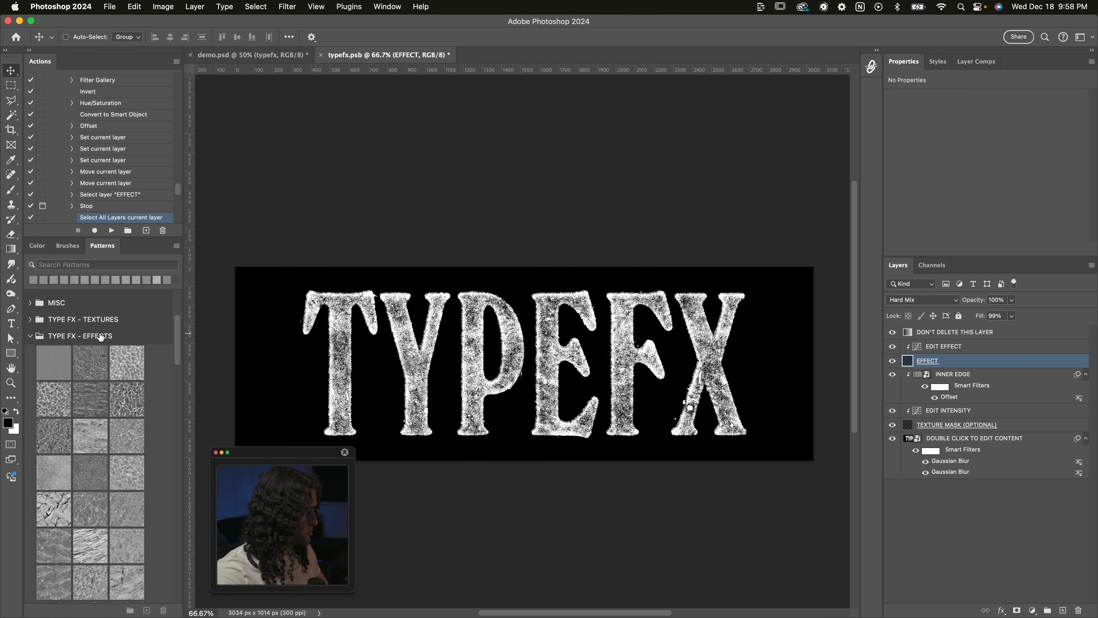
{"action": "left_click", "coordinate": [118, 336]}
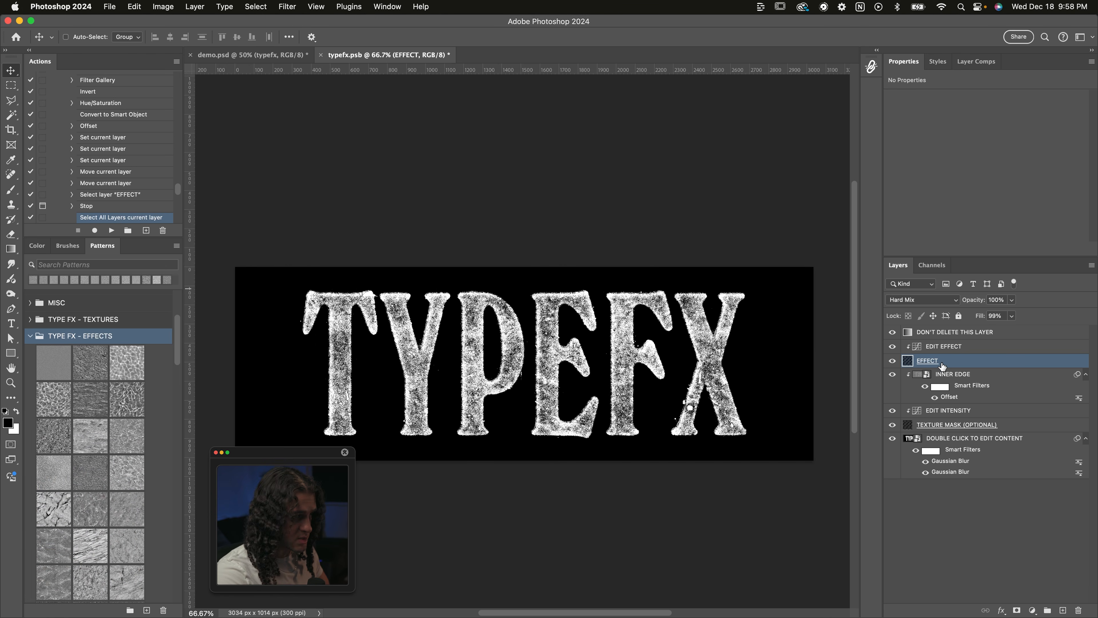
{"action": "scroll", "coordinate": [134, 345], "scroll_direction": "down", "scroll_amount": 3}
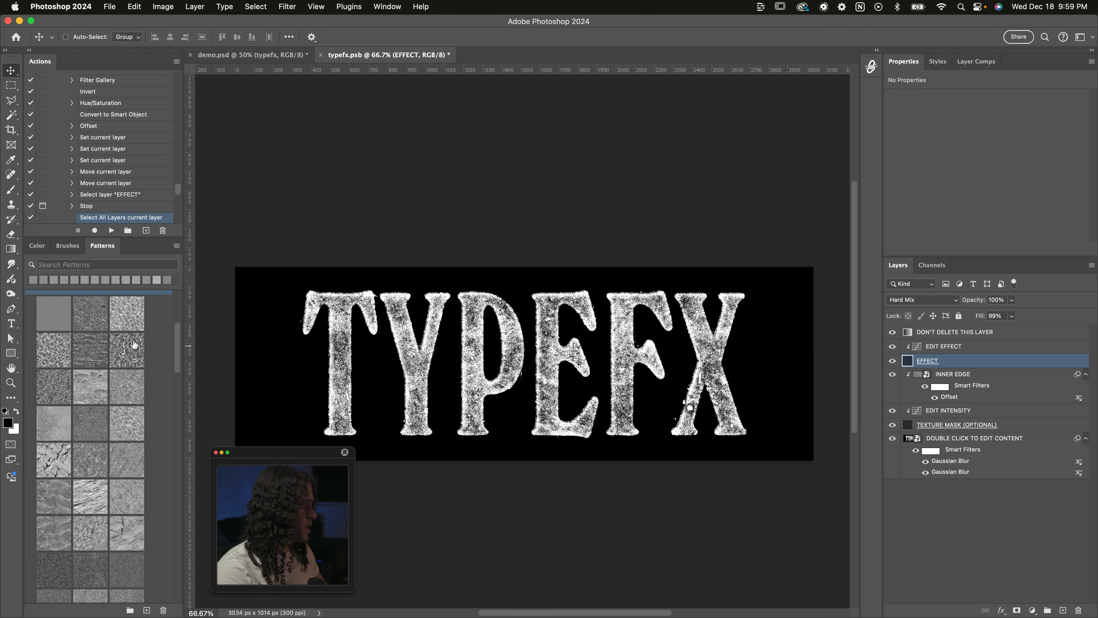
{"action": "scroll", "coordinate": [134, 345], "scroll_direction": "up", "scroll_amount": 1}
{"action": "left_click", "coordinate": [130, 328]}
{"action": "scroll", "coordinate": [133, 400], "scroll_direction": "up", "scroll_amount": 3}
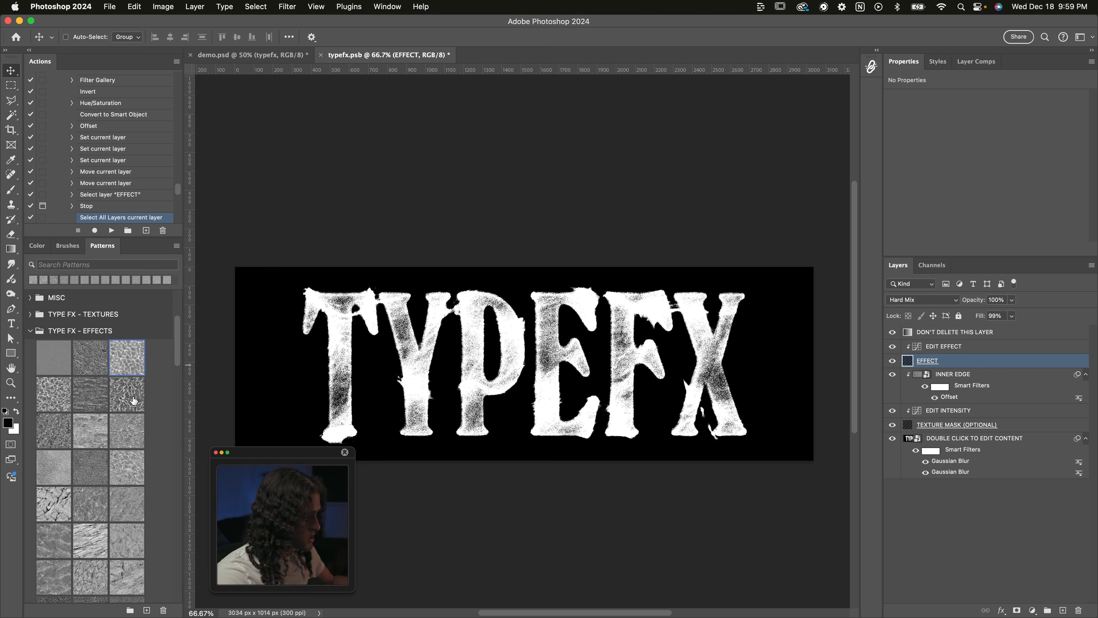
Try a horizontally streaked, a fine grainy and a cracked pattern in turn on the EFFECT layer
{"action": "left_click", "coordinate": [107, 419]}
{"action": "scroll", "coordinate": [119, 414], "scroll_direction": "down", "scroll_amount": 3}
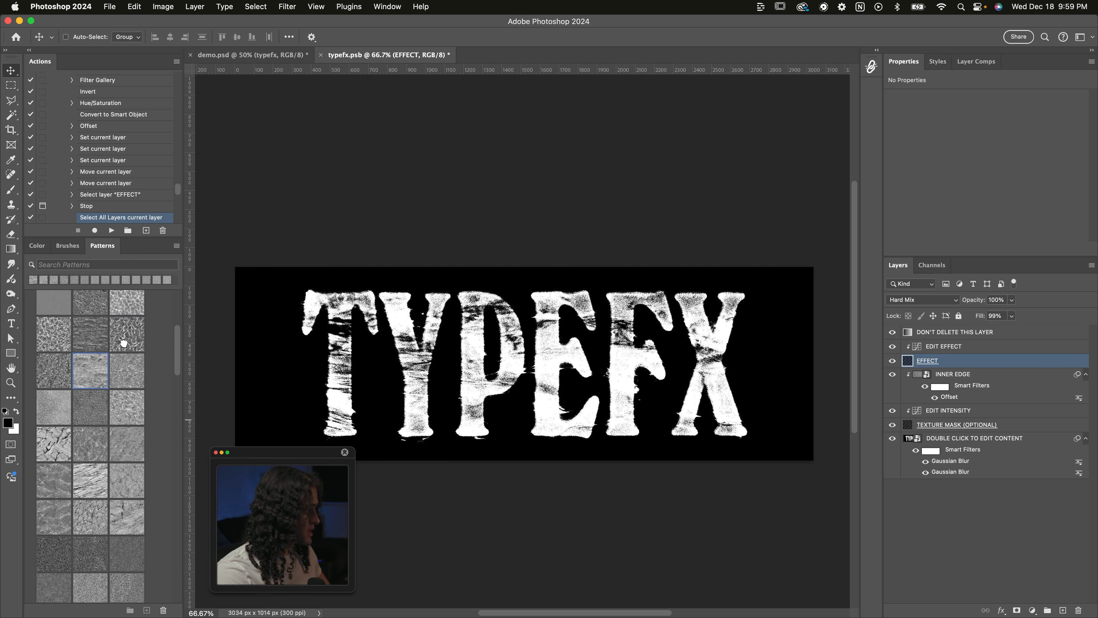
{"action": "left_click", "coordinate": [131, 369]}
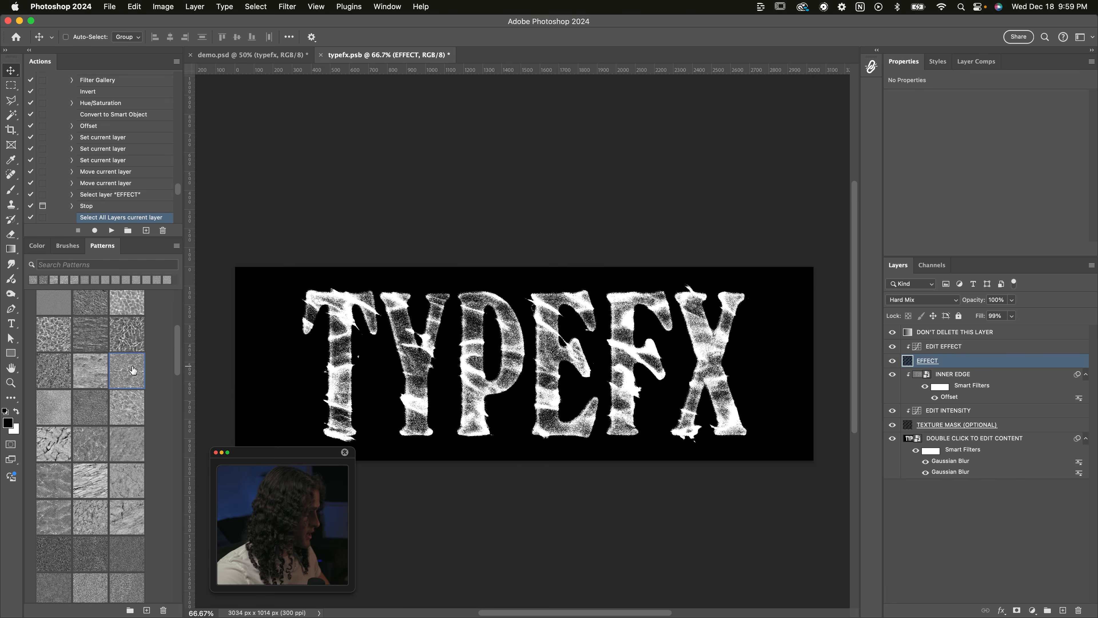
{"action": "scroll", "coordinate": [125, 370], "scroll_direction": "down", "scroll_amount": 4}
{"action": "left_click", "coordinate": [99, 369]}
{"action": "scroll", "coordinate": [107, 373], "scroll_direction": "down", "scroll_amount": 3}
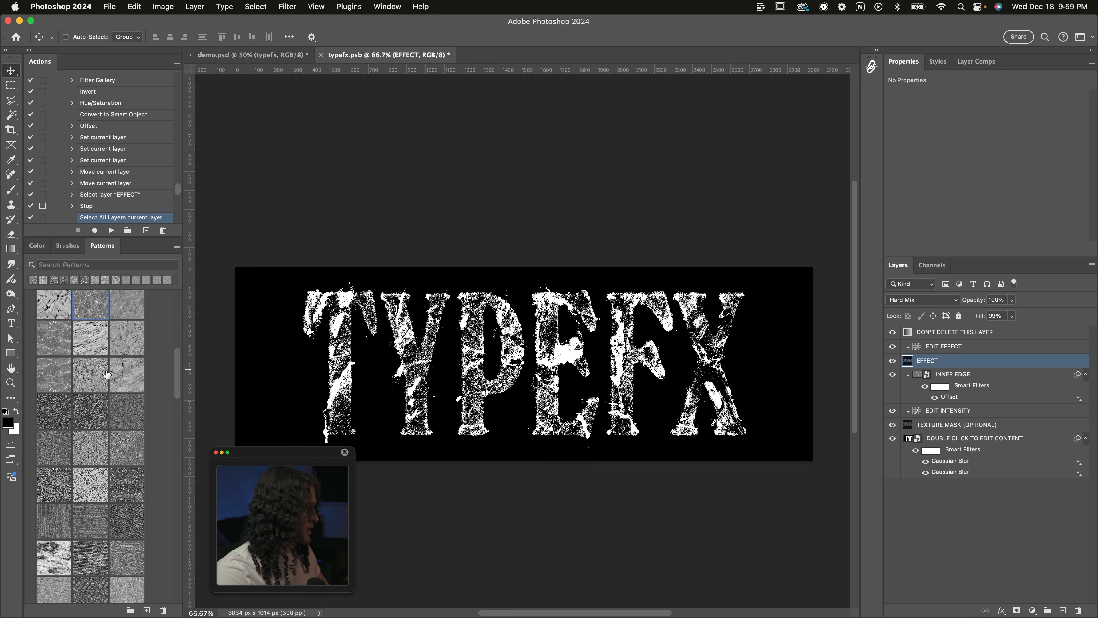
Try a veined pattern, a neighbouring texture and a dark honeycomb-like pattern on the EFFECT layer
{"action": "scroll", "coordinate": [107, 373], "scroll_direction": "up", "scroll_amount": 1}
{"action": "left_click", "coordinate": [62, 366]}
{"action": "scroll", "coordinate": [104, 367], "scroll_direction": "up", "scroll_amount": 1}
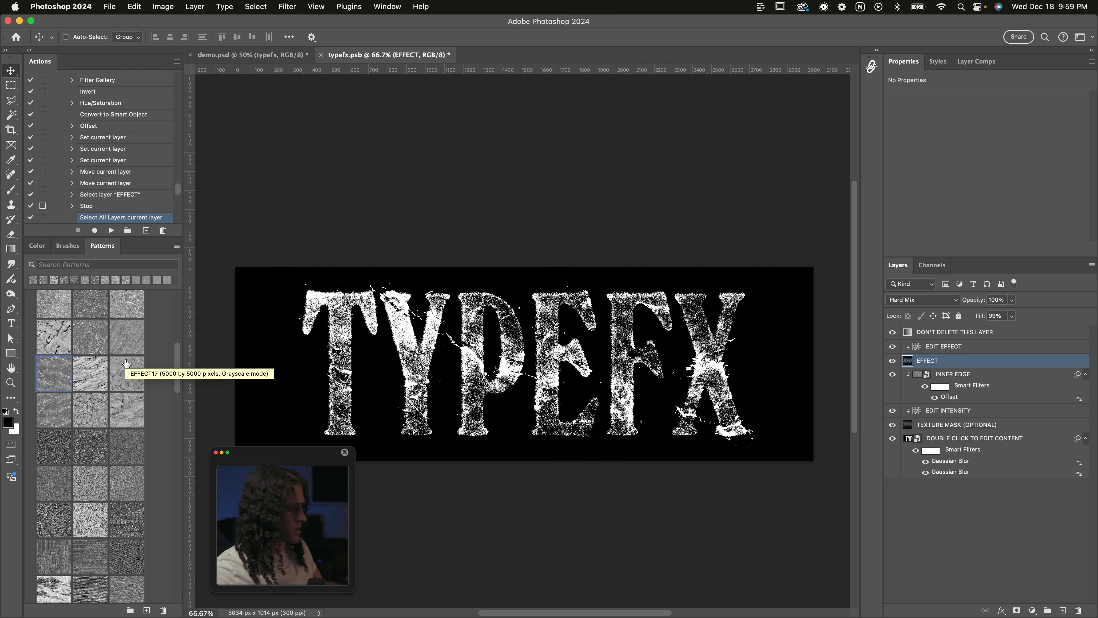
{"action": "scroll", "coordinate": [125, 363], "scroll_direction": "down", "scroll_amount": 3}
{"action": "left_click", "coordinate": [107, 319]}
{"action": "left_click", "coordinate": [88, 372]}
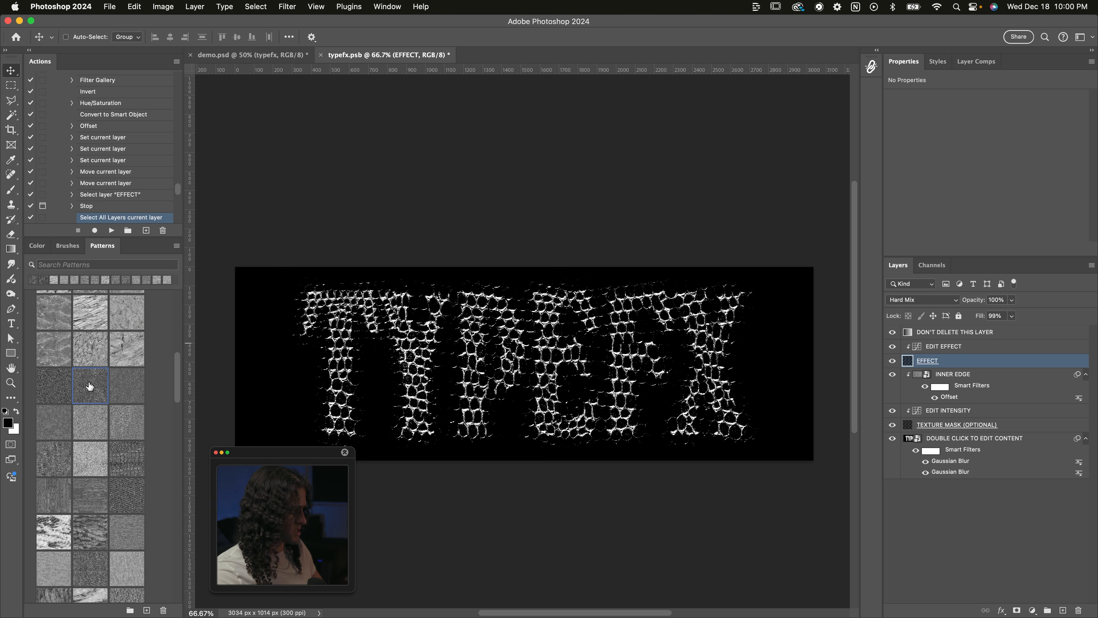
Compare a cloudy streaked pattern and the two mottled patterns below it on the EFFECT layer
{"action": "scroll", "coordinate": [127, 388], "scroll_direction": "down", "scroll_amount": 5}
{"action": "left_click", "coordinate": [93, 357]}
{"action": "left_click", "coordinate": [96, 420]}
{"action": "scroll", "coordinate": [123, 417], "scroll_direction": "down", "scroll_amount": 3}
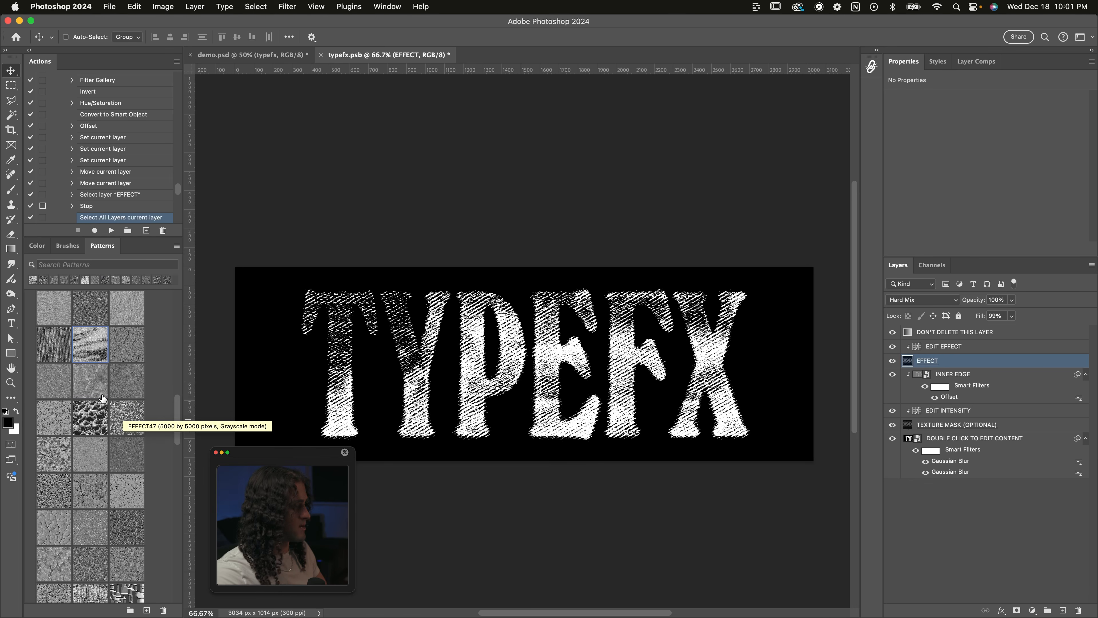
{"action": "left_click", "coordinate": [92, 391]}
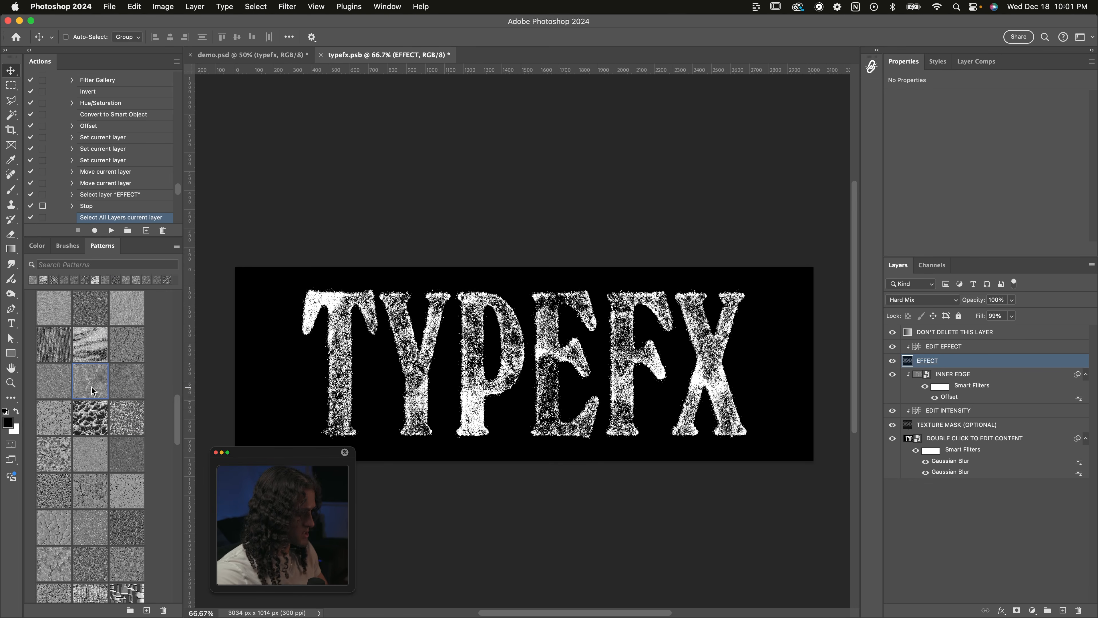
{"action": "left_click", "coordinate": [56, 384]}
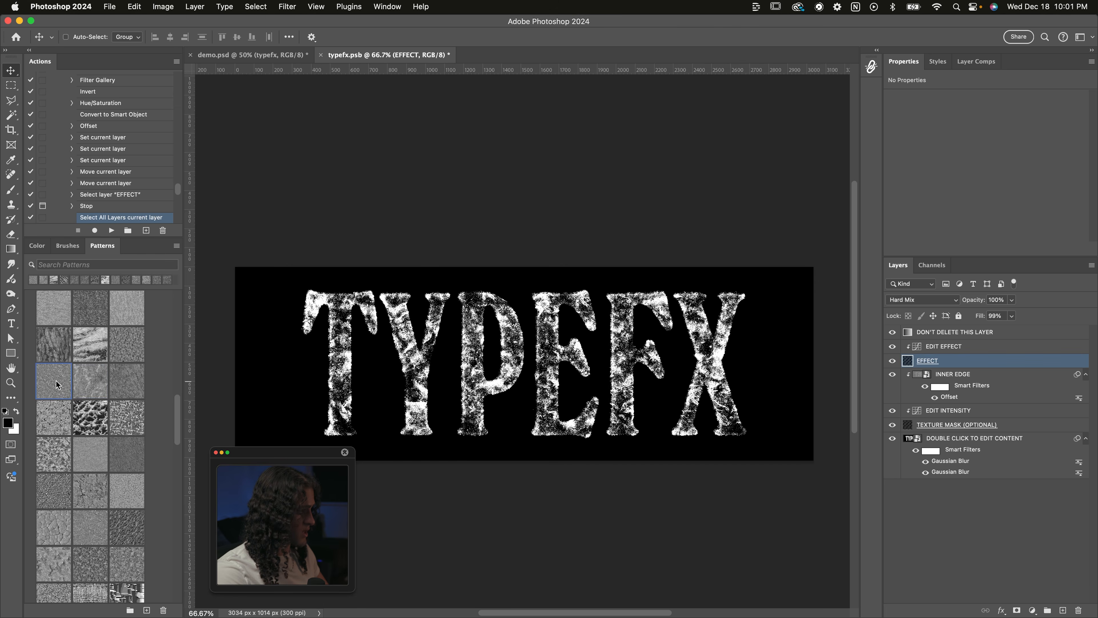
Try a fractured-slab pattern and a high-contrast glitch block pattern on the EFFECT layer
{"action": "scroll", "coordinate": [111, 384], "scroll_direction": "down", "scroll_amount": 5}
{"action": "left_click", "coordinate": [61, 379]}
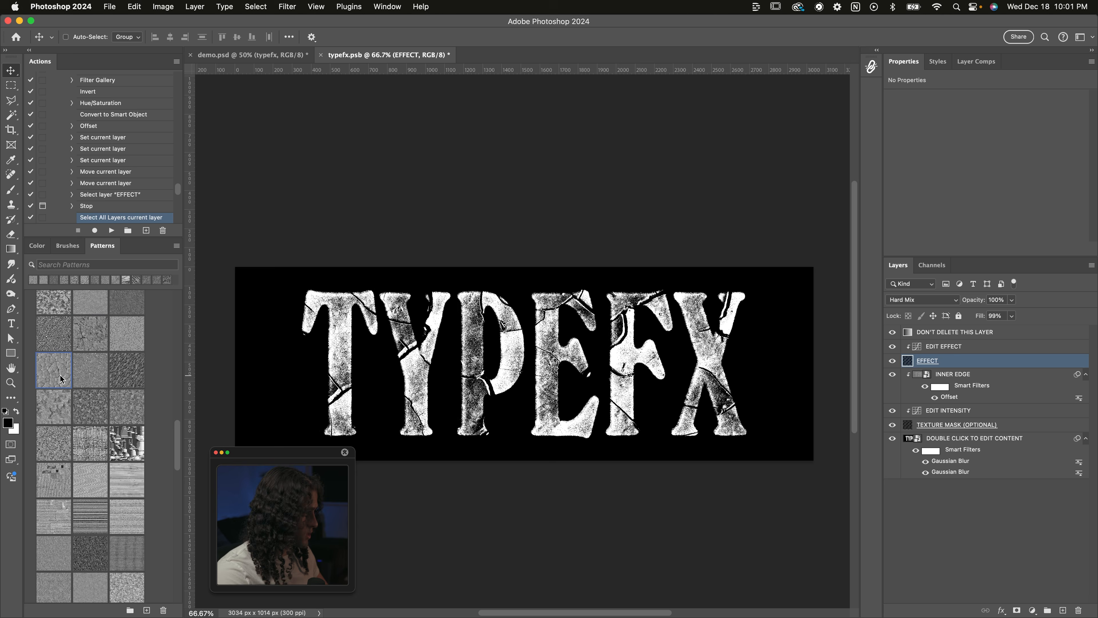
{"action": "scroll", "coordinate": [61, 379], "scroll_direction": "down", "scroll_amount": 1}
{"action": "left_click", "coordinate": [126, 400]}
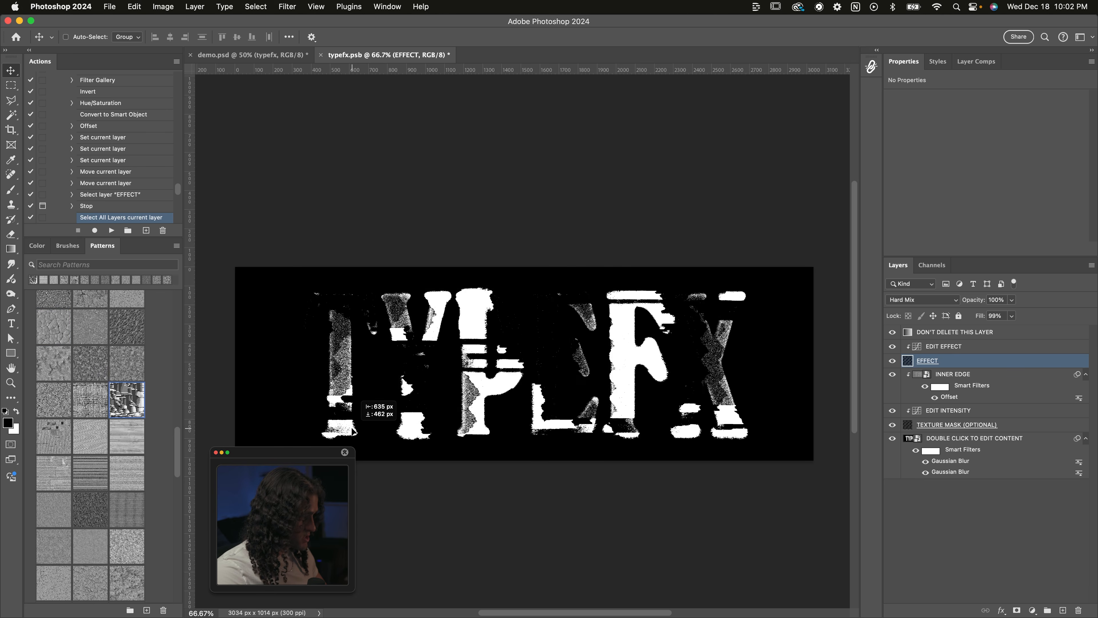
Apply the wavy stitched pattern to the EFFECT layer, scale it to about 67% and reposition it over the lettering
{"action": "left_click", "coordinate": [93, 445]}
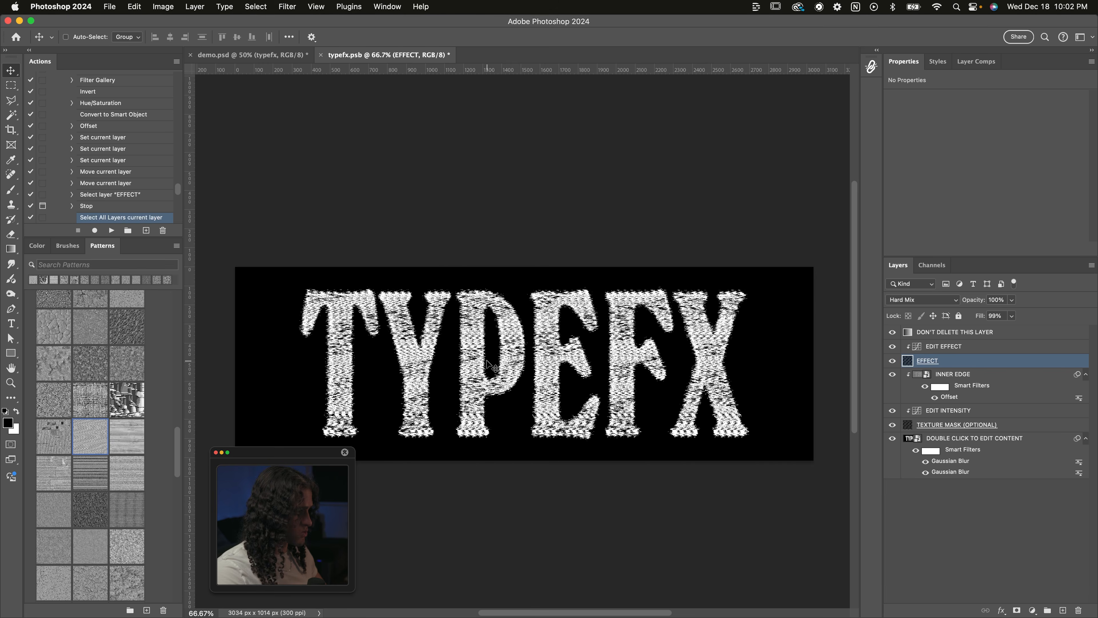
{"action": "double_click", "coordinate": [909, 362]}
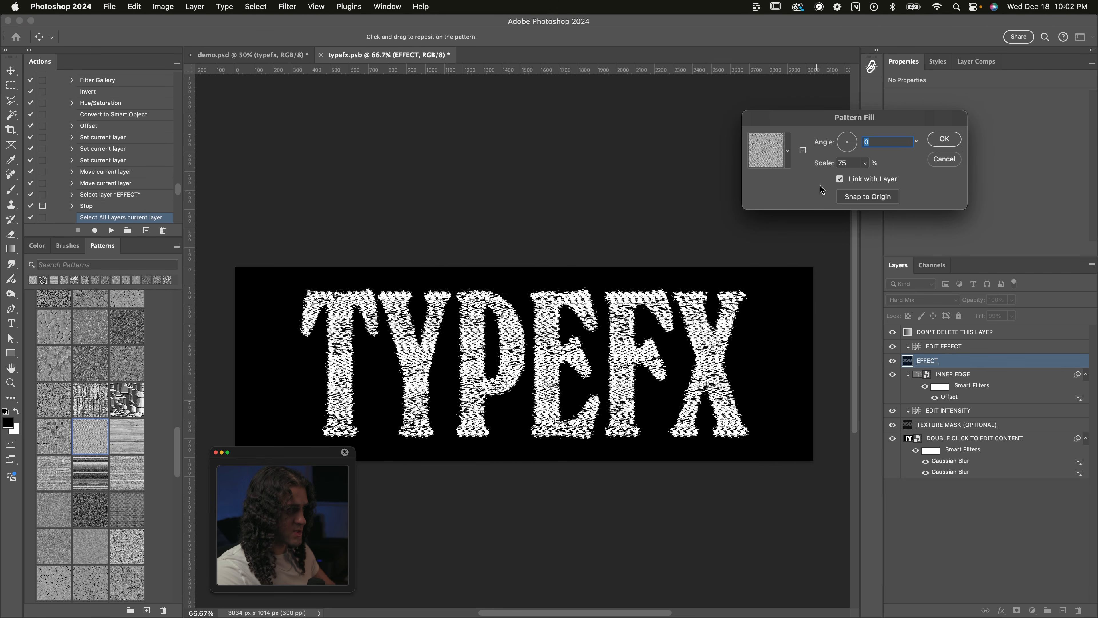
{"action": "left_click", "coordinate": [867, 163]}
{"action": "left_click_drag", "start_coordinate": [866, 180], "coordinate": [865, 180]}
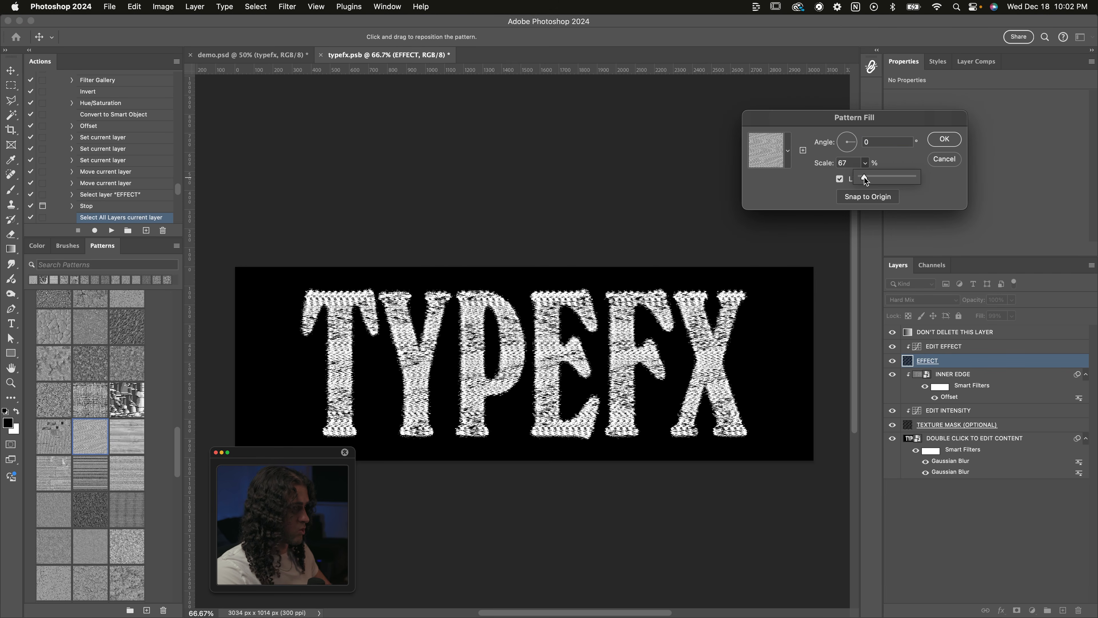
{"action": "left_click_drag", "start_coordinate": [736, 321], "coordinate": [649, 298]}
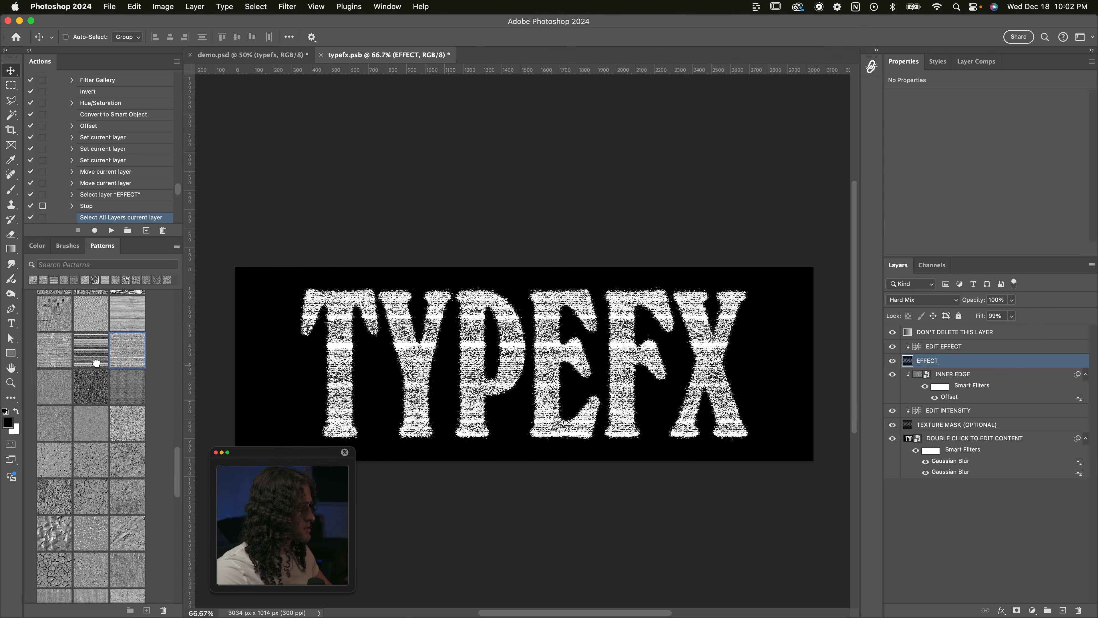
Reposition the current pattern, switch the EFFECT layer to a scratched, wiry pattern and shift it across the letters
{"action": "left_click_drag", "start_coordinate": [380, 390], "coordinate": [381, 369]}
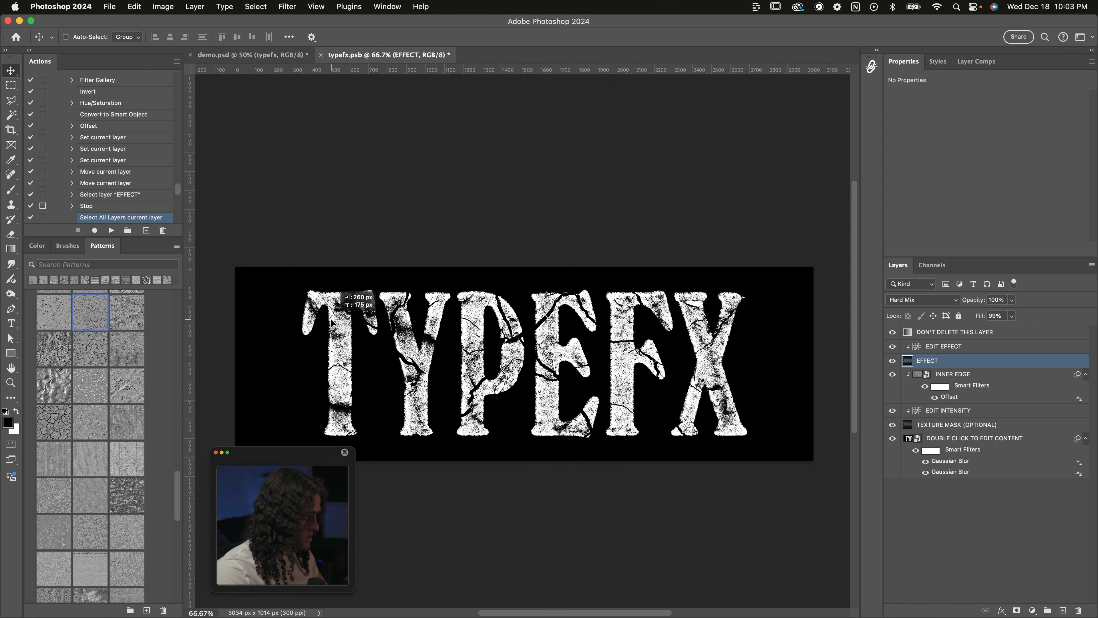
{"action": "left_click", "coordinate": [92, 381]}
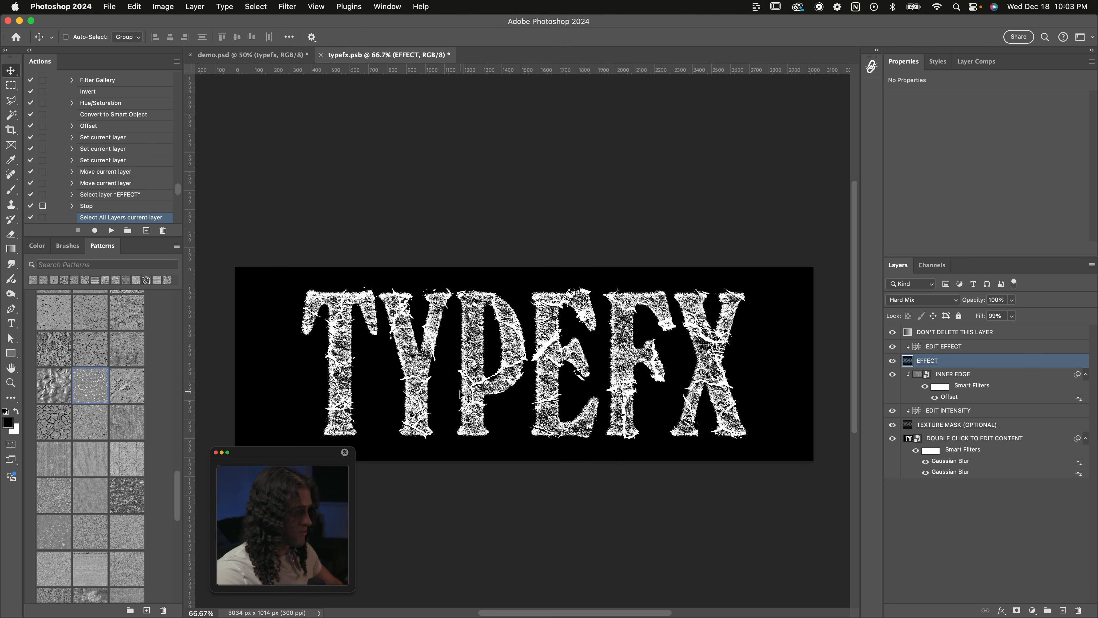
{"action": "left_click_drag", "start_coordinate": [639, 363], "coordinate": [726, 351]}
Increase the radius of the upper Gaussian Blur smart filter on the DOUBLE CLICK TO EDIT CONTENT layer
{"action": "double_click", "coordinate": [947, 460]}
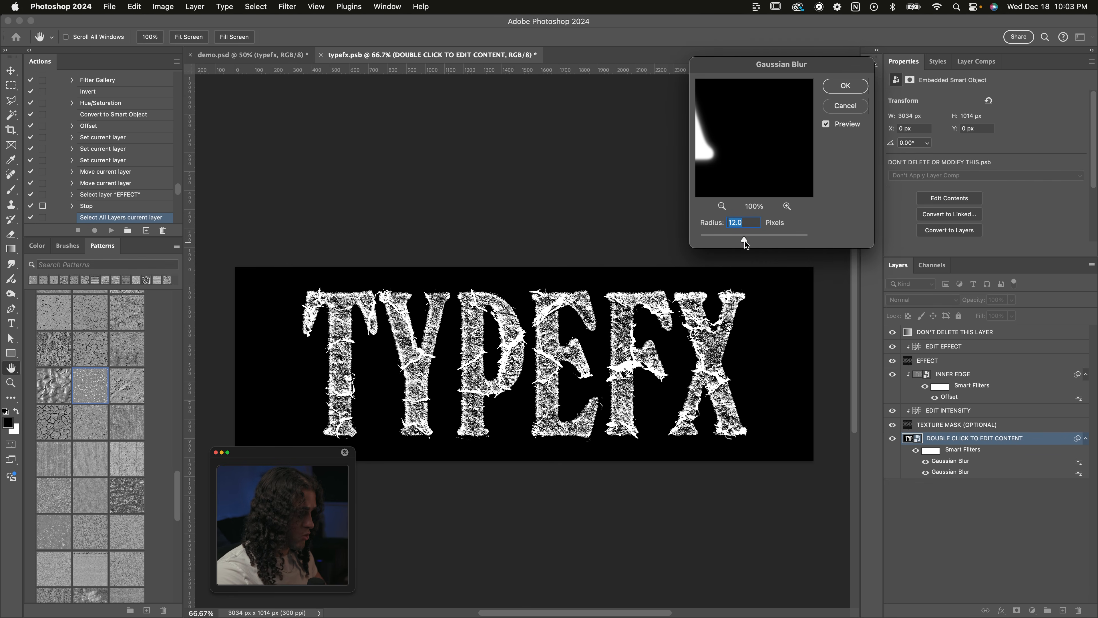
{"action": "left_click_drag", "start_coordinate": [754, 240], "coordinate": [758, 238]}
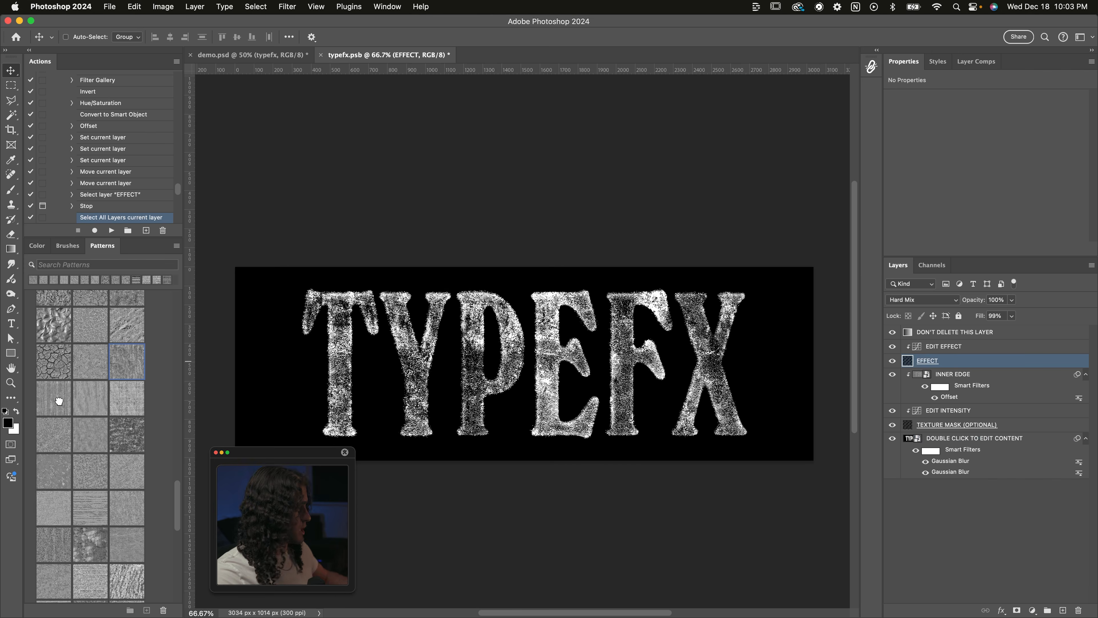
Compare the fibrous EFFECT91 pattern with further patterns and apply the fine speckled one to the EFFECT layer
{"action": "left_click", "coordinate": [102, 403]}
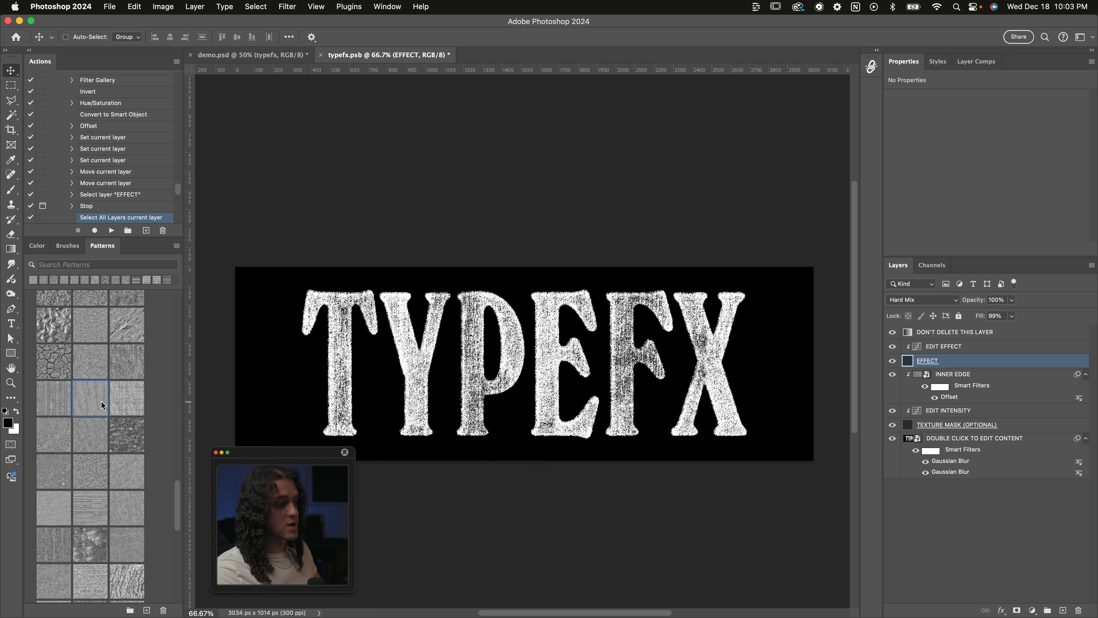
{"action": "scroll", "coordinate": [100, 406], "scroll_direction": "down", "scroll_amount": 2}
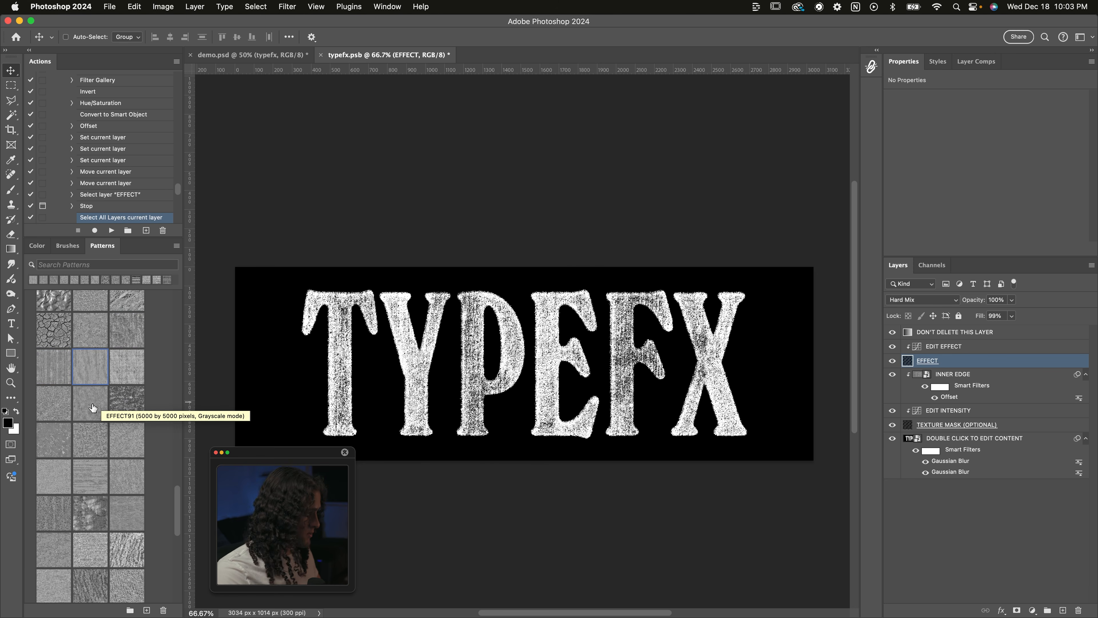
{"action": "scroll", "coordinate": [90, 389], "scroll_direction": "down", "scroll_amount": 2}
{"action": "left_click", "coordinate": [89, 351]}
{"action": "left_click", "coordinate": [51, 391]}
{"action": "scroll", "coordinate": [82, 400], "scroll_direction": "down", "scroll_amount": 1}
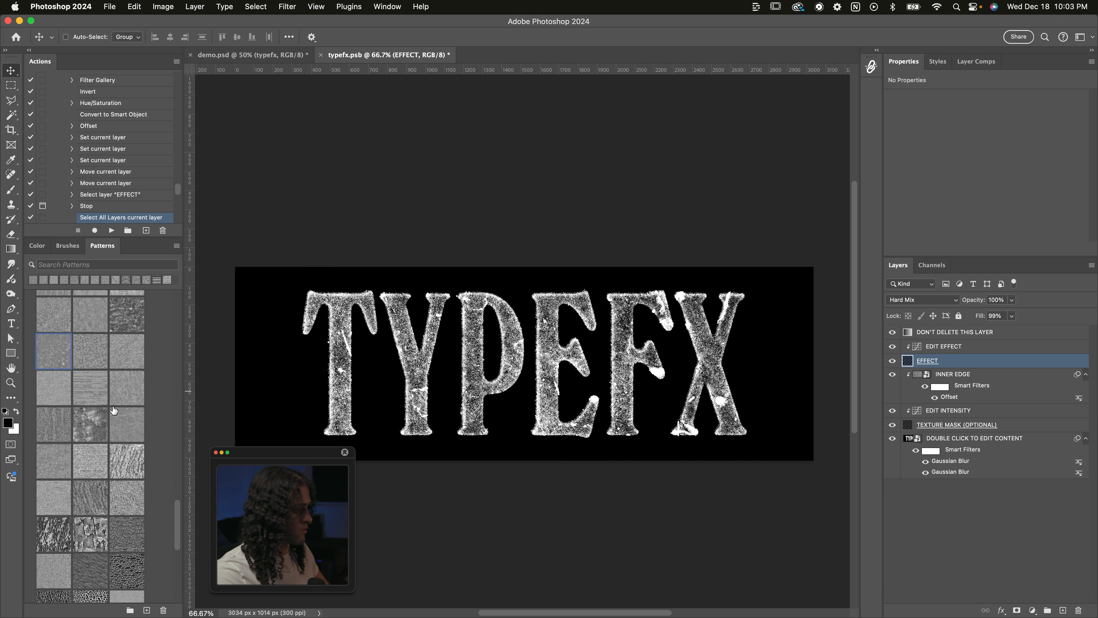
Try the worn-ink, blotchy and furry patterns on the EFFECT layer and shift the furry one over the letters
{"action": "left_click", "coordinate": [101, 420]}
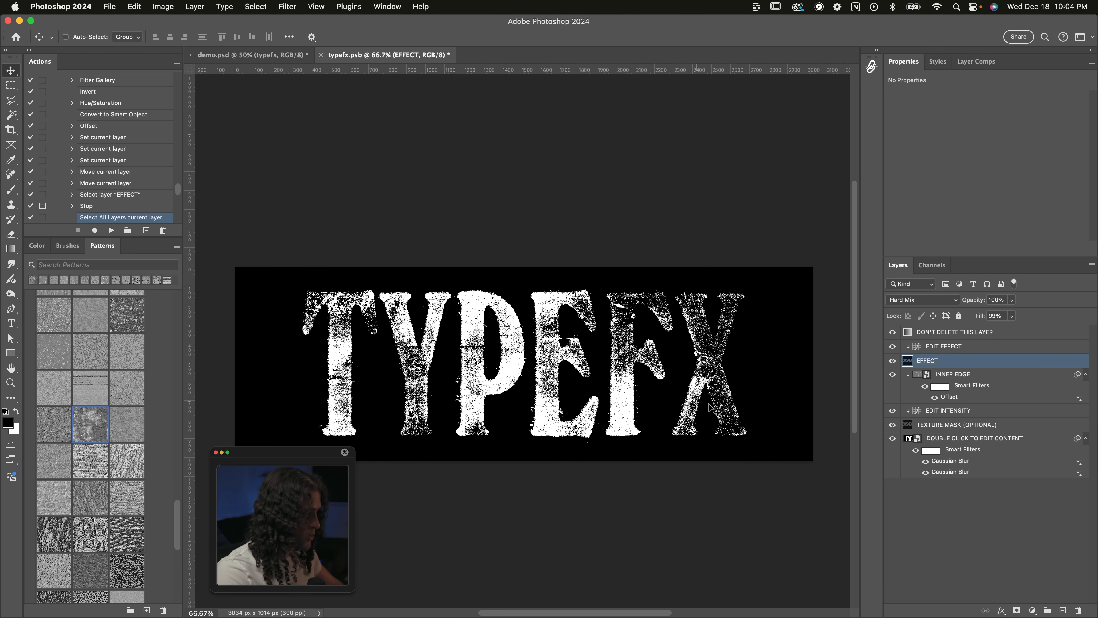
{"action": "left_click", "coordinate": [133, 419]}
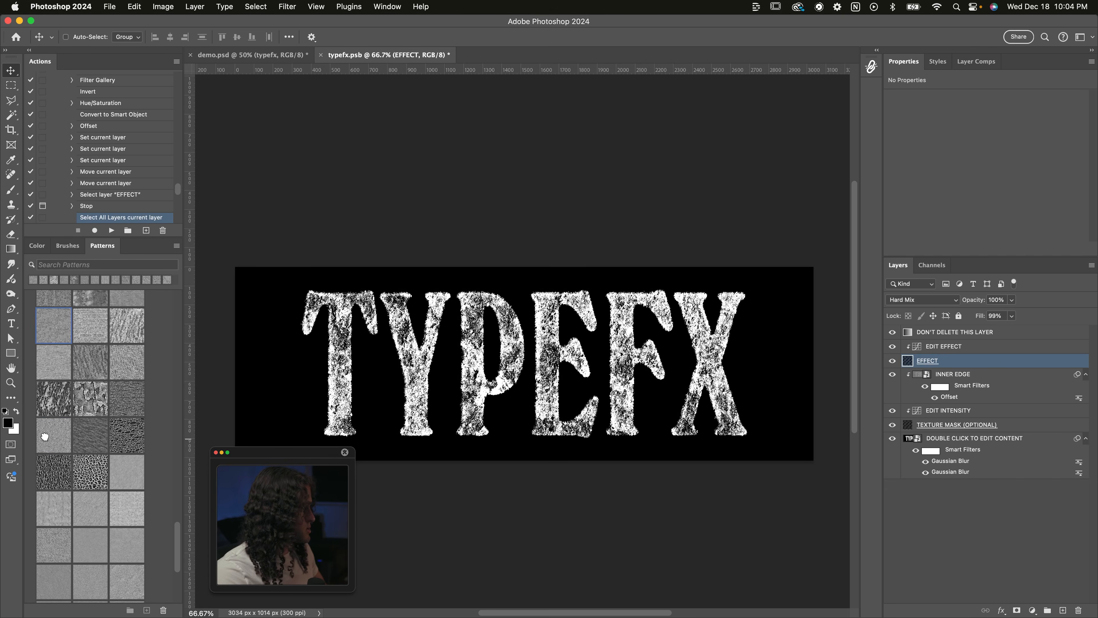
{"action": "left_click", "coordinate": [45, 437]}
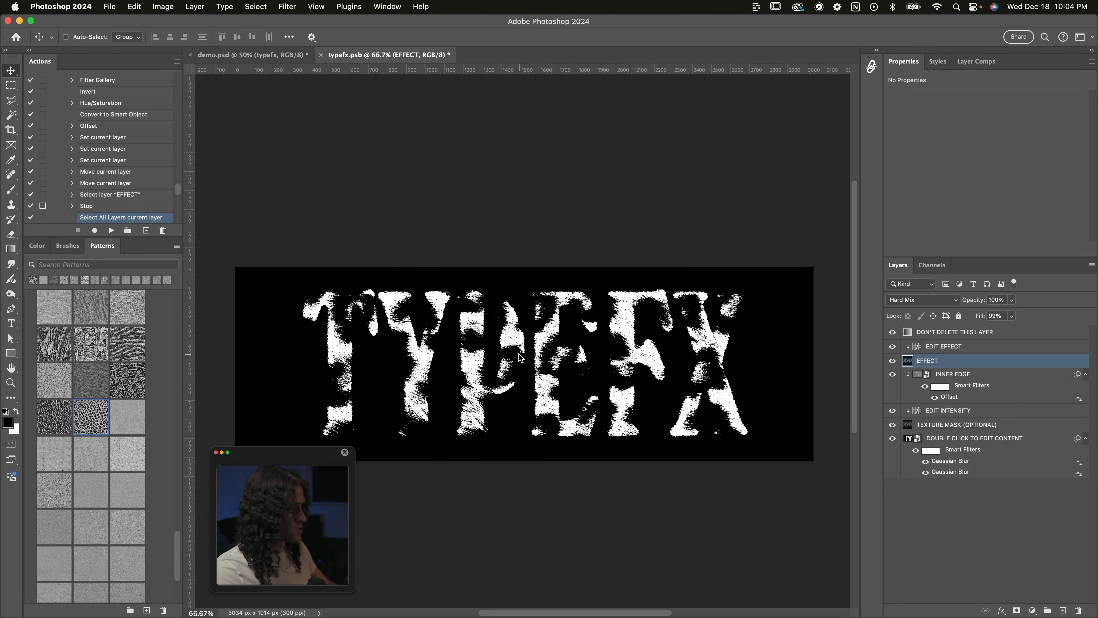
{"action": "left_click_drag", "start_coordinate": [519, 353], "coordinate": [531, 394]}
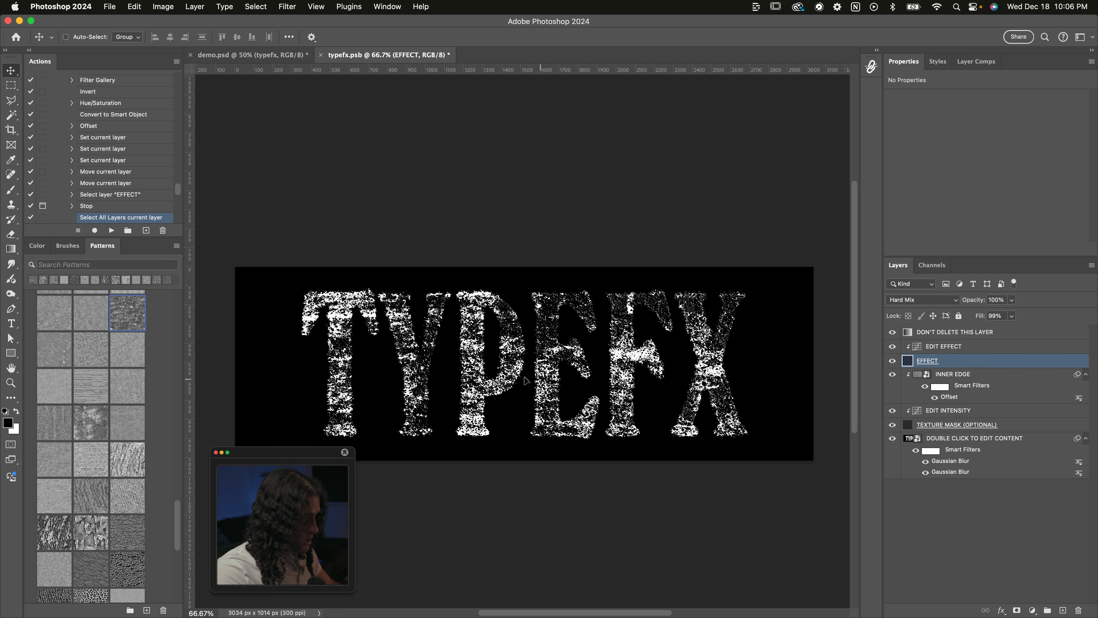
Shift the horizontally streaked pattern across the lettering and switch the EFFECT layer to the speckled pattern with white cracks
{"action": "left_click_drag", "start_coordinate": [524, 377], "coordinate": [414, 384]}
{"action": "scroll", "coordinate": [136, 368], "scroll_direction": "up", "scroll_amount": 2}
{"action": "left_click", "coordinate": [51, 376]}
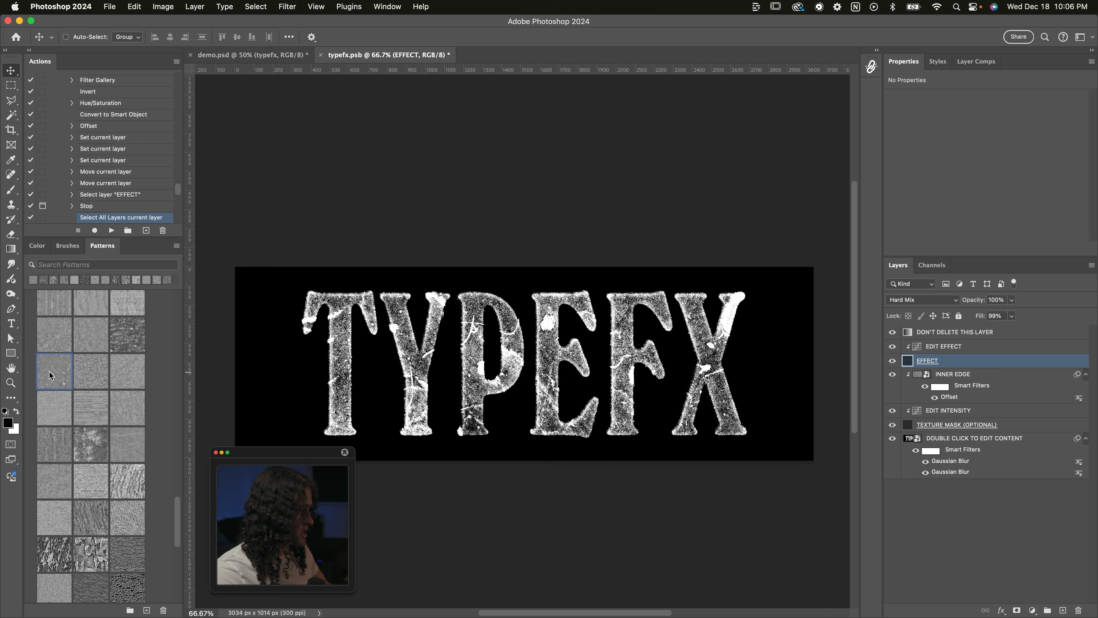
Try the reptile-scale pattern and a light, fine-grained pattern on the EFFECT layer
{"action": "scroll", "coordinate": [104, 438], "scroll_direction": "down", "scroll_amount": 4}
{"action": "left_click", "coordinate": [53, 432]}
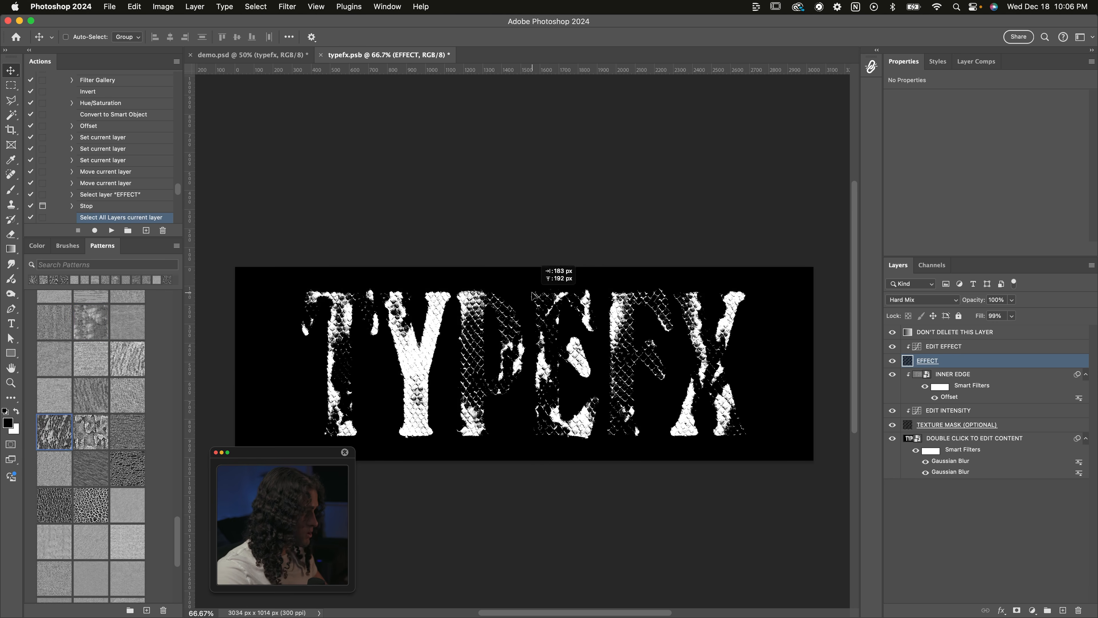
{"action": "scroll", "coordinate": [71, 398], "scroll_direction": "down", "scroll_amount": 5}
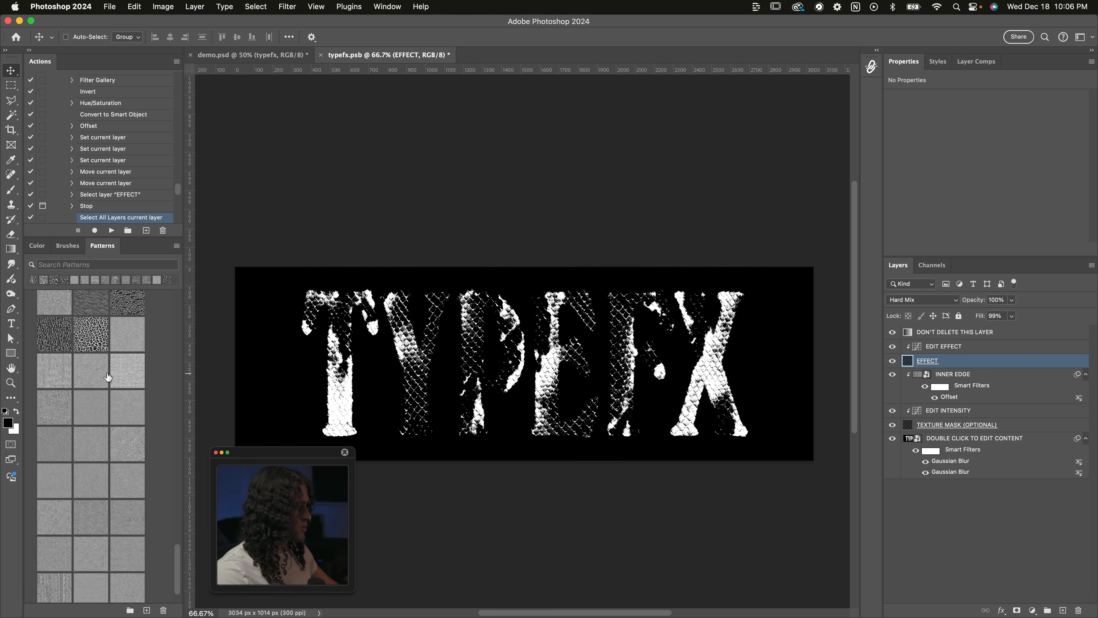
{"action": "left_click", "coordinate": [116, 324]}
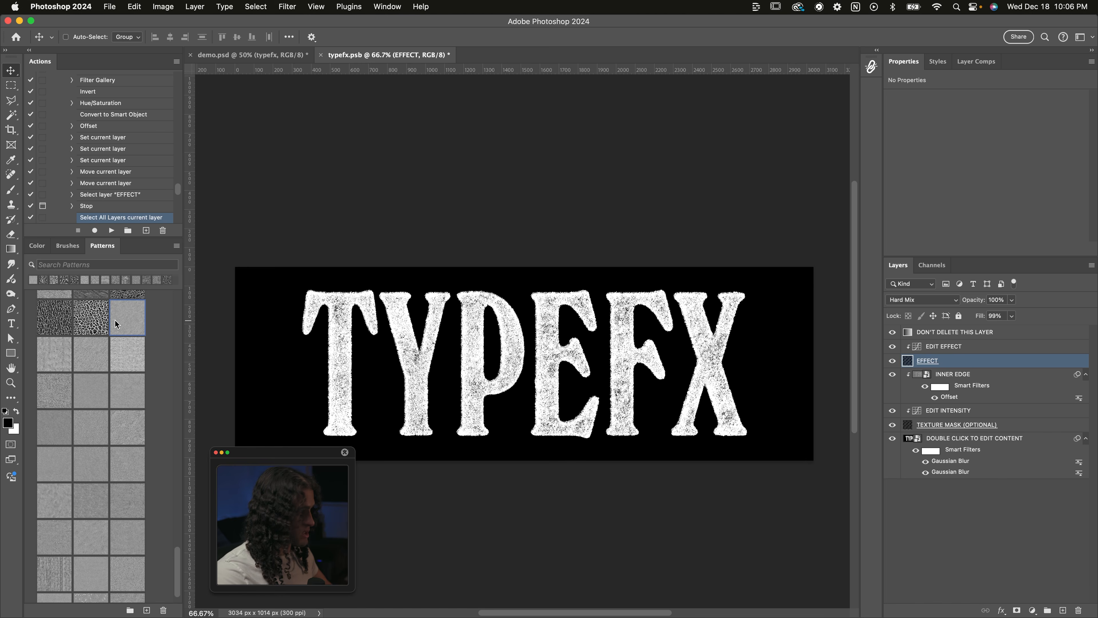
Compare several fine grain patterns on the EFFECT layer and apply the finely crackled one
{"action": "left_click", "coordinate": [58, 353]}
{"action": "scroll", "coordinate": [104, 364], "scroll_direction": "down", "scroll_amount": 1}
{"action": "left_click", "coordinate": [134, 368]}
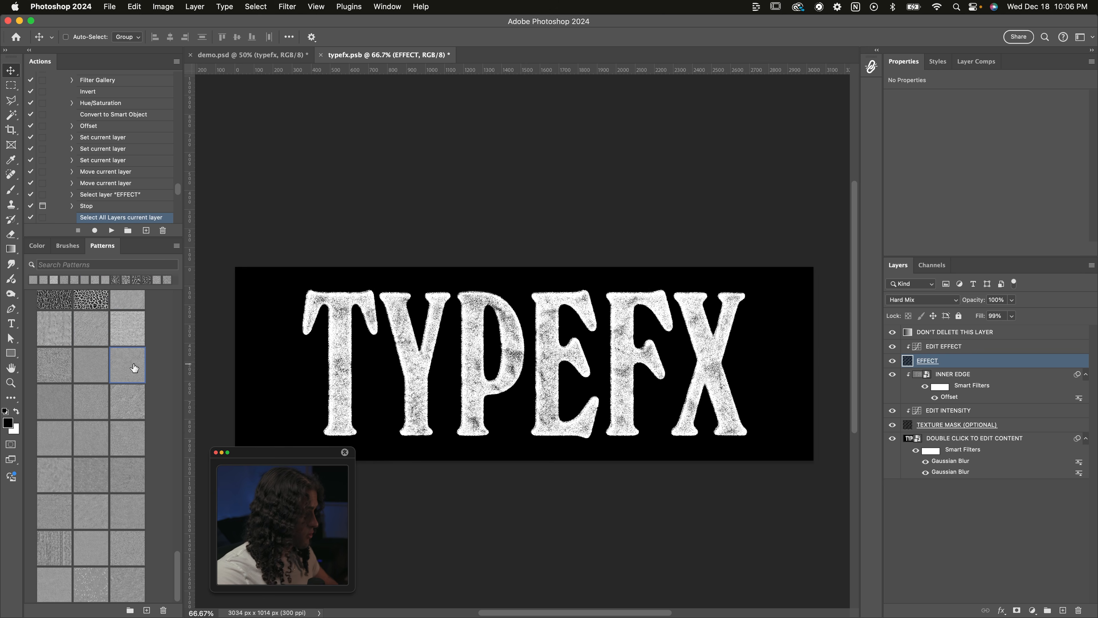
{"action": "left_click", "coordinate": [55, 409]}
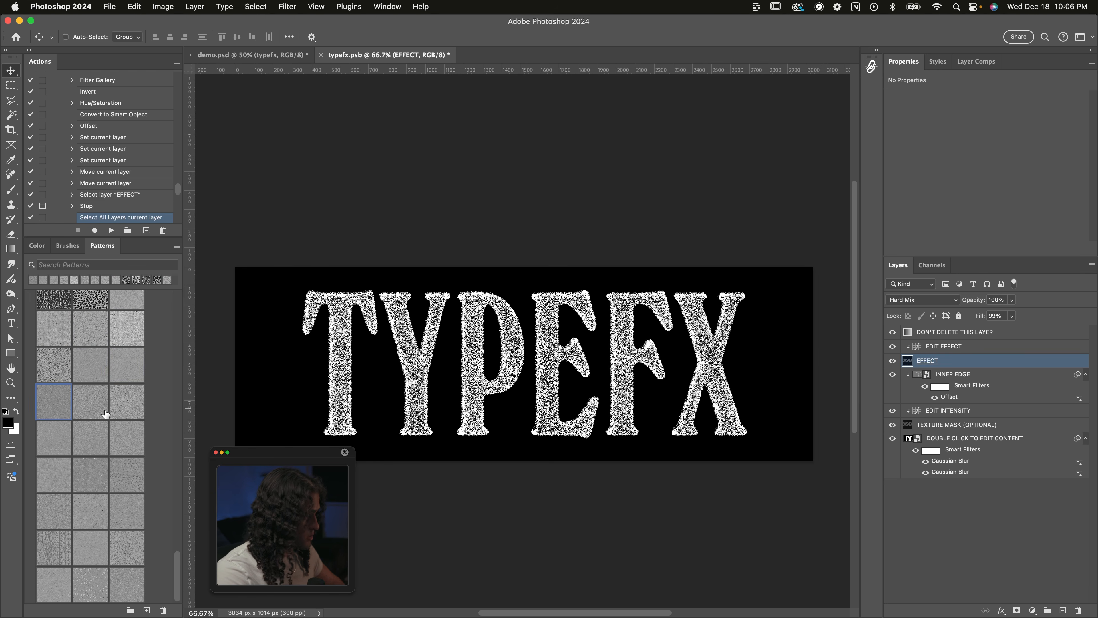
{"action": "left_click", "coordinate": [90, 446]}
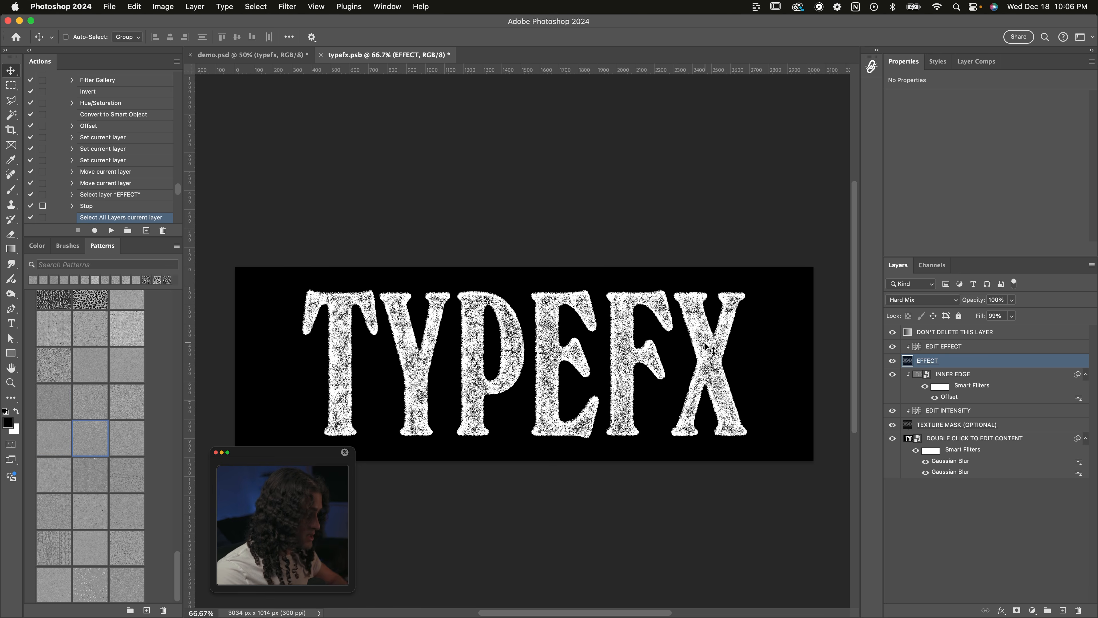
Darken the lettering effect by pulling the midpoint of the EDIT EFFECT curve slightly down
{"action": "left_click", "coordinate": [963, 346]}
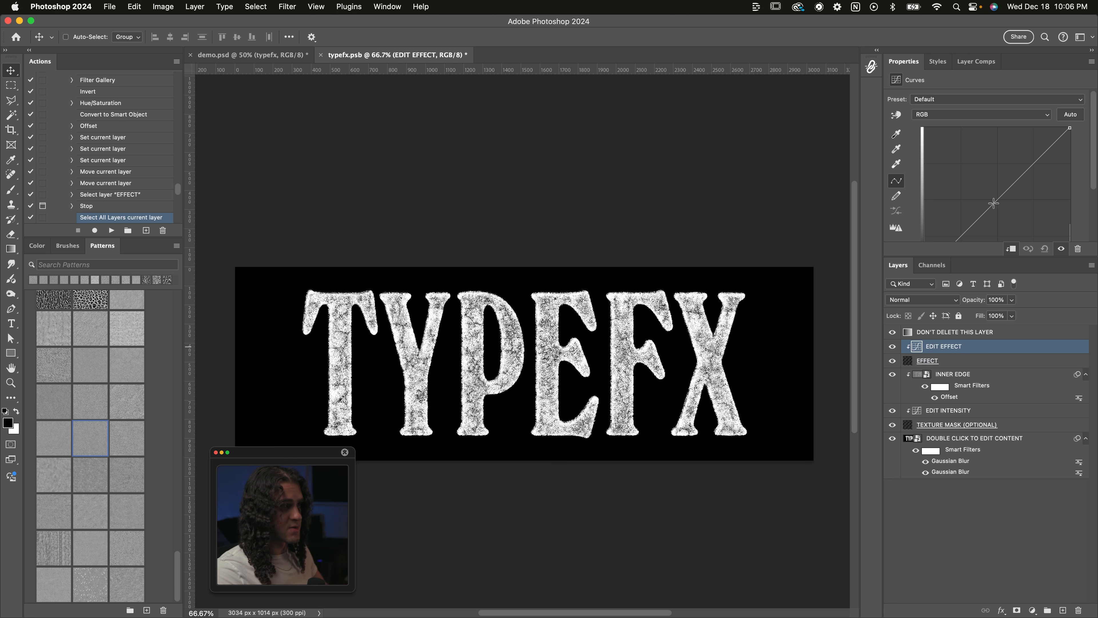
{"action": "mouse_move", "coordinate": [994, 202]}
{"action": "left_mouse_down"}
{"action": "mouse_move", "coordinate": [988, 190]}
{"action": "mouse_move", "coordinate": [1003, 229]}
{"action": "mouse_move", "coordinate": [997, 214]}
{"action": "left_mouse_up"}
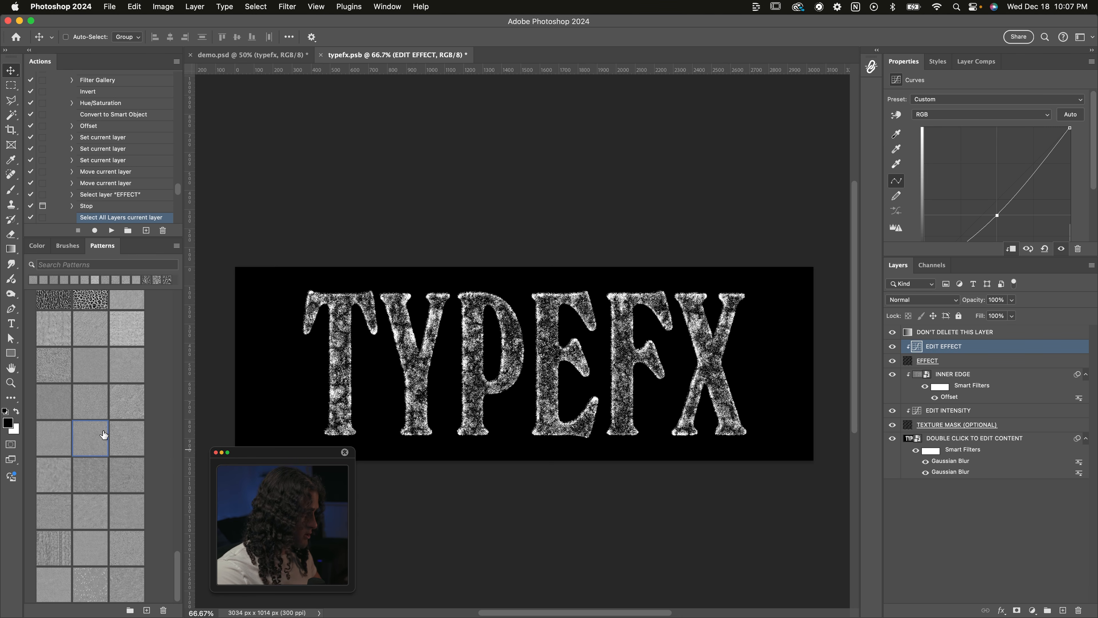
Reshape the EDIT INTENSITY curve to roughen the lettering and resume the stopped template action
{"action": "left_click_drag", "start_coordinate": [999, 216], "coordinate": [980, 201]}
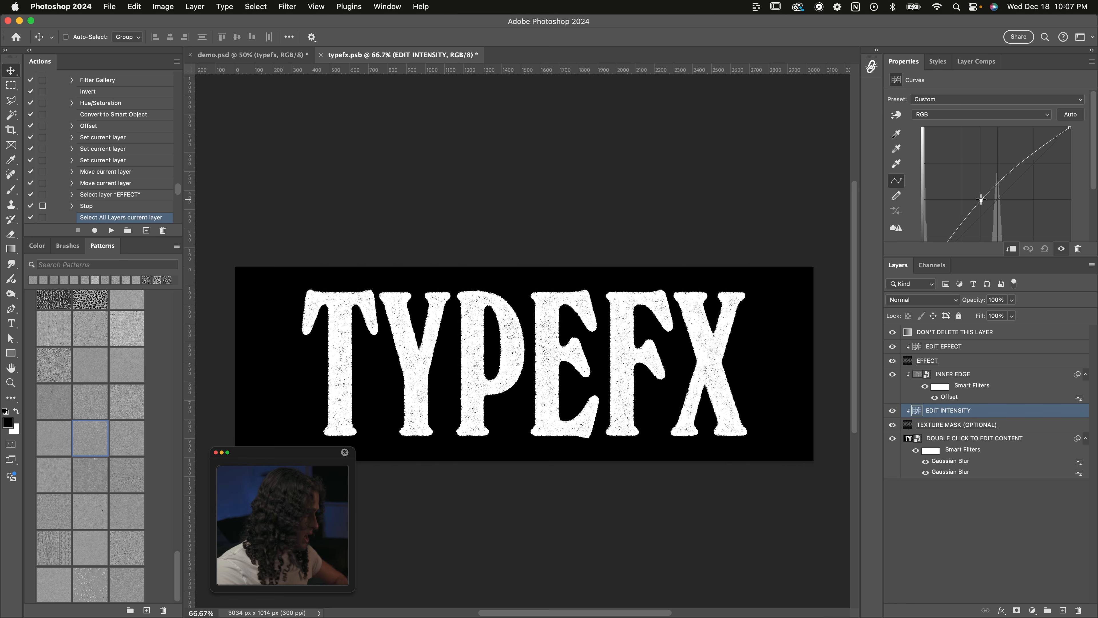
{"action": "mouse_move", "coordinate": [980, 199]}
{"action": "left_mouse_down"}
{"action": "mouse_move", "coordinate": [1002, 222]}
{"action": "mouse_move", "coordinate": [988, 209]}
{"action": "left_mouse_up"}
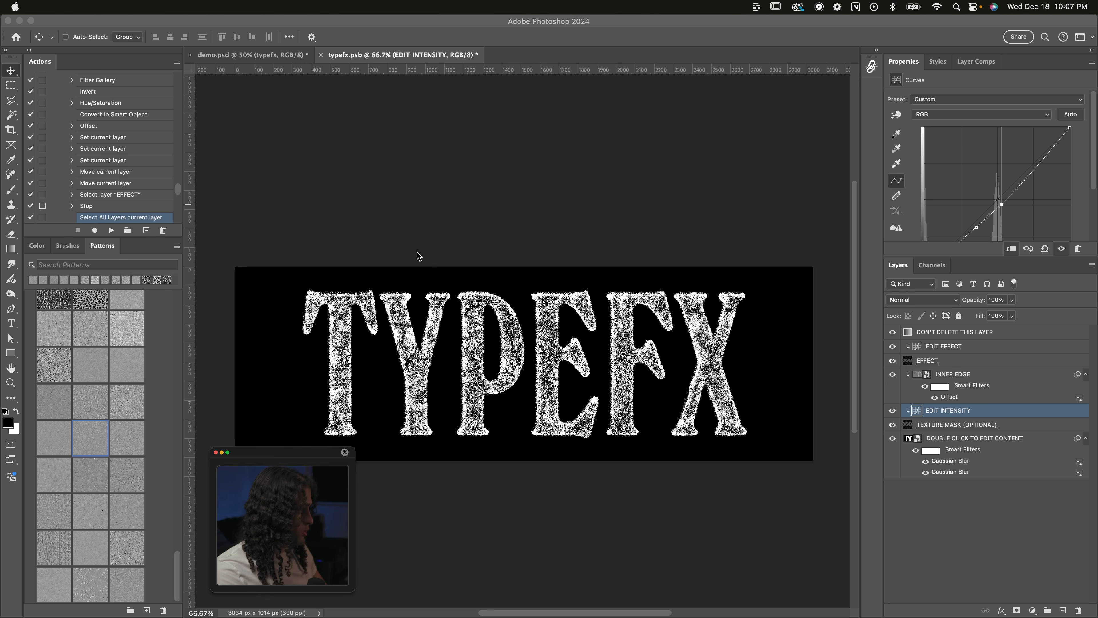
{"action": "left_click", "coordinate": [111, 232]}
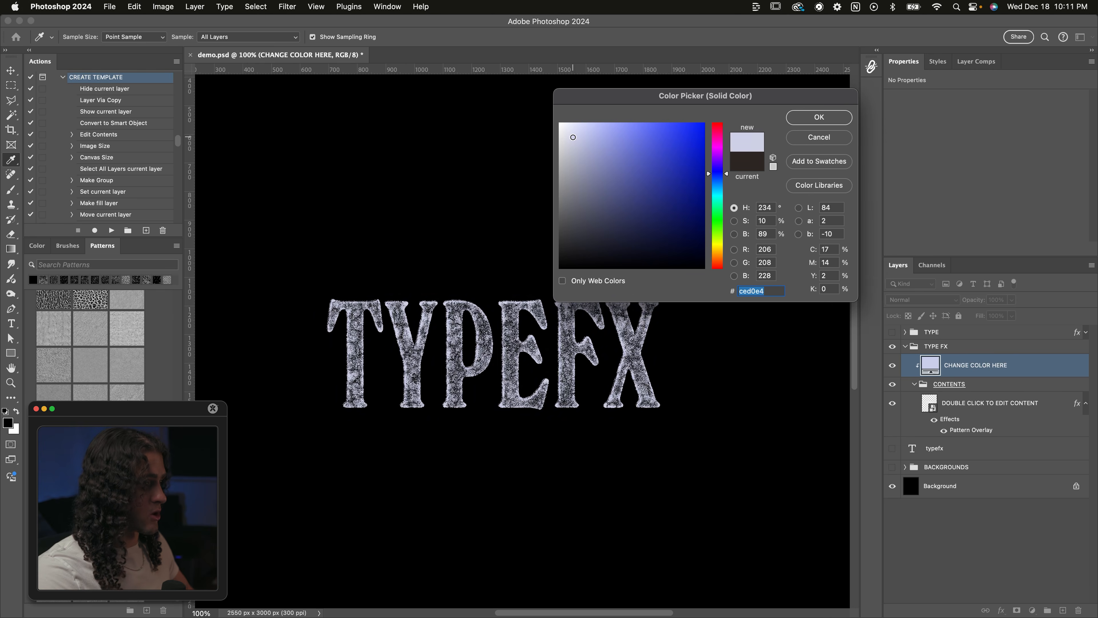
Change the CHANGE COLOR HERE fill from its blue hue to a pale warm beige
{"action": "left_click", "coordinate": [717, 257]}
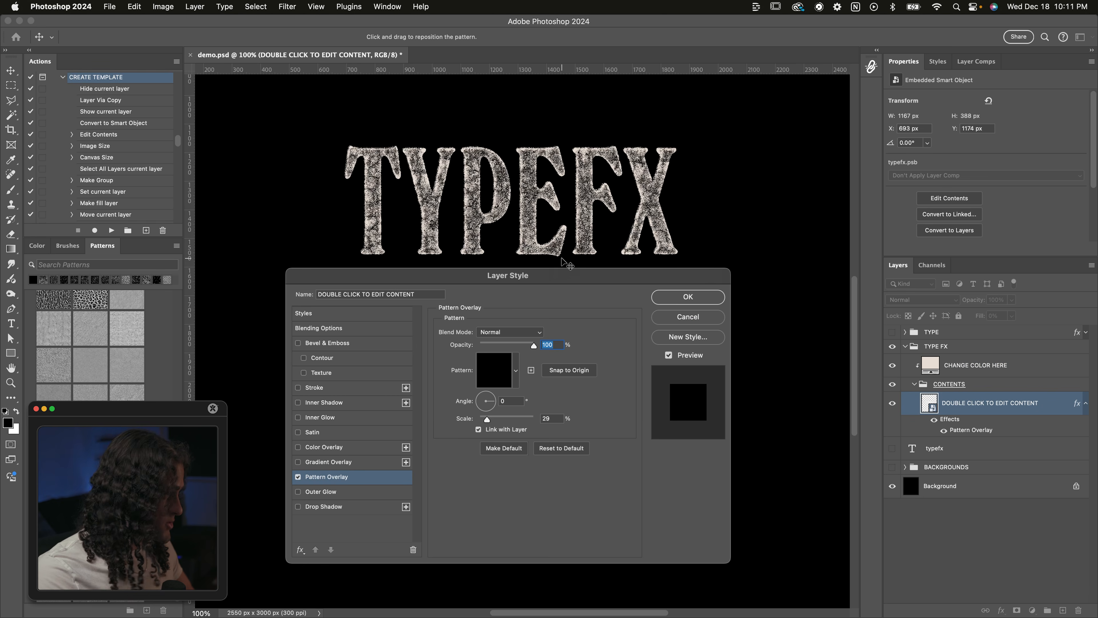
Choose a texture from the TYPE FX - TEXTURES set for the DOUBLE CLICK TO EDIT CONTENT layer's Pattern Overlay
{"action": "left_click_drag", "start_coordinate": [562, 268], "coordinate": [565, 263]}
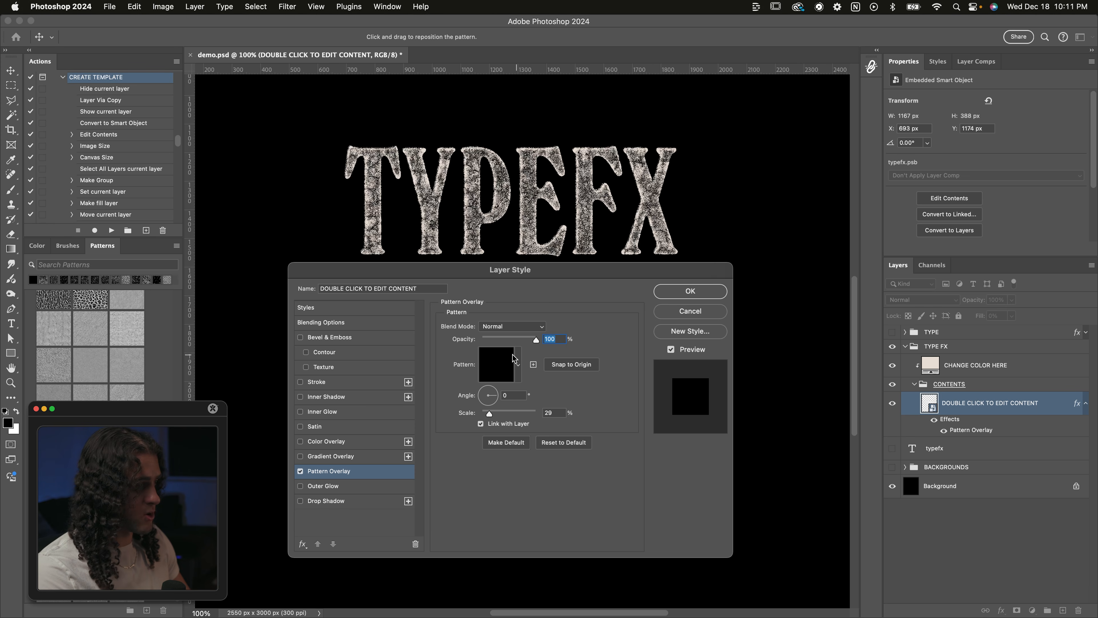
{"action": "left_click", "coordinate": [517, 364]}
{"action": "left_click_drag", "start_coordinate": [524, 276], "coordinate": [525, 257]}
{"action": "left_click", "coordinate": [459, 435]}
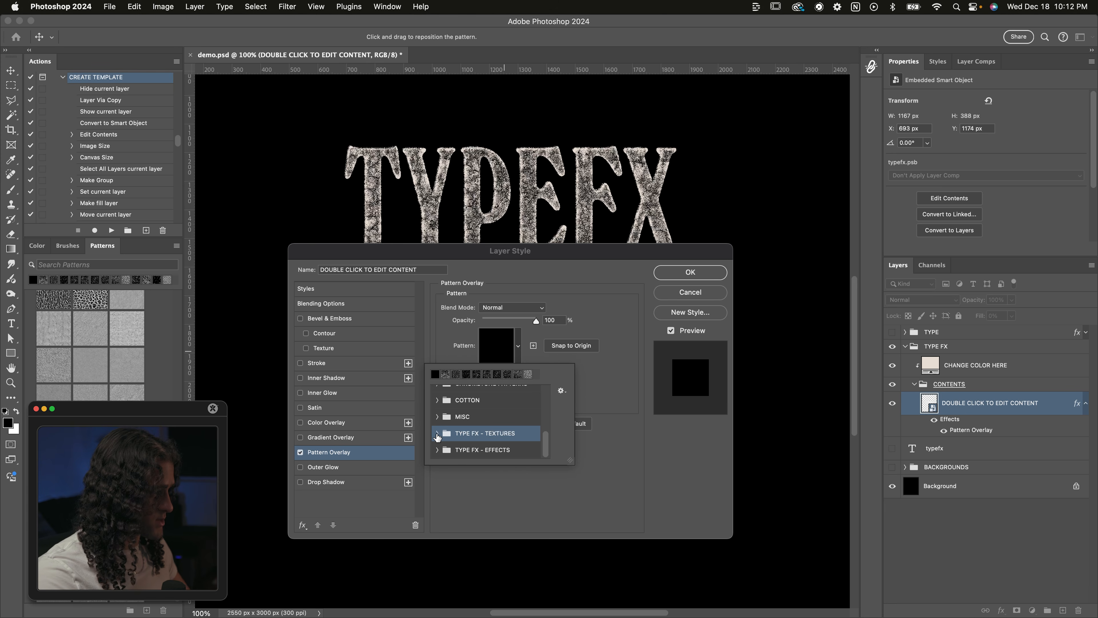
{"action": "left_click", "coordinate": [437, 436]}
{"action": "left_click", "coordinate": [470, 431]}
Compare the remaining textures in the first two rows of TYPE FX - TEXTURES as the lettering's pattern overlay
{"action": "left_click", "coordinate": [488, 436]}
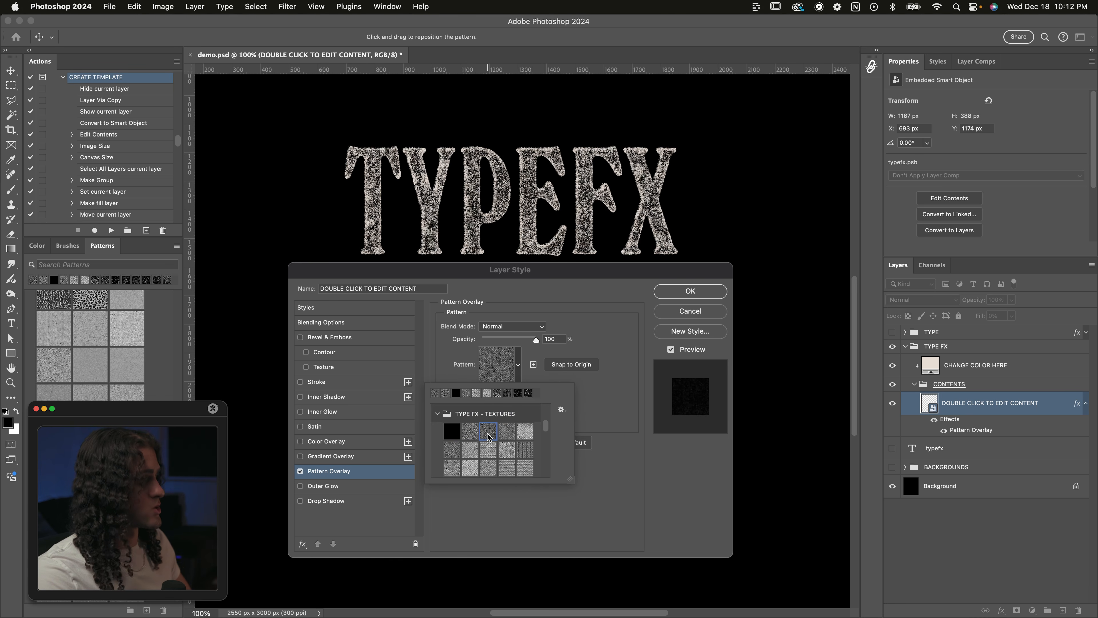
{"action": "left_click", "coordinate": [505, 433]}
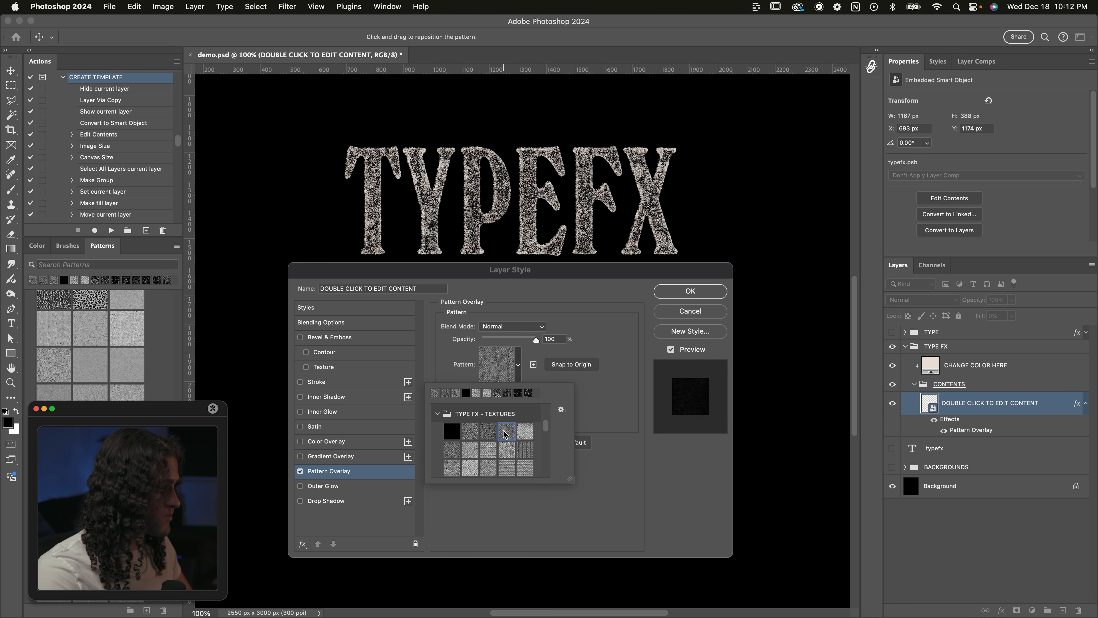
{"action": "left_click", "coordinate": [521, 431]}
{"action": "left_click", "coordinate": [451, 449]}
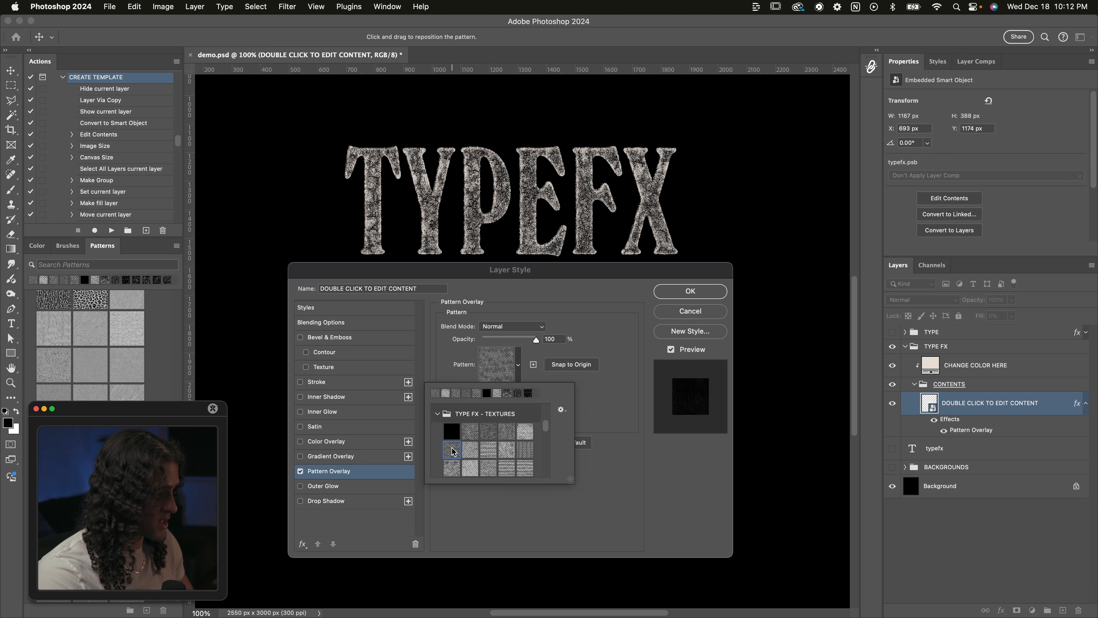
{"action": "left_click", "coordinate": [476, 452]}
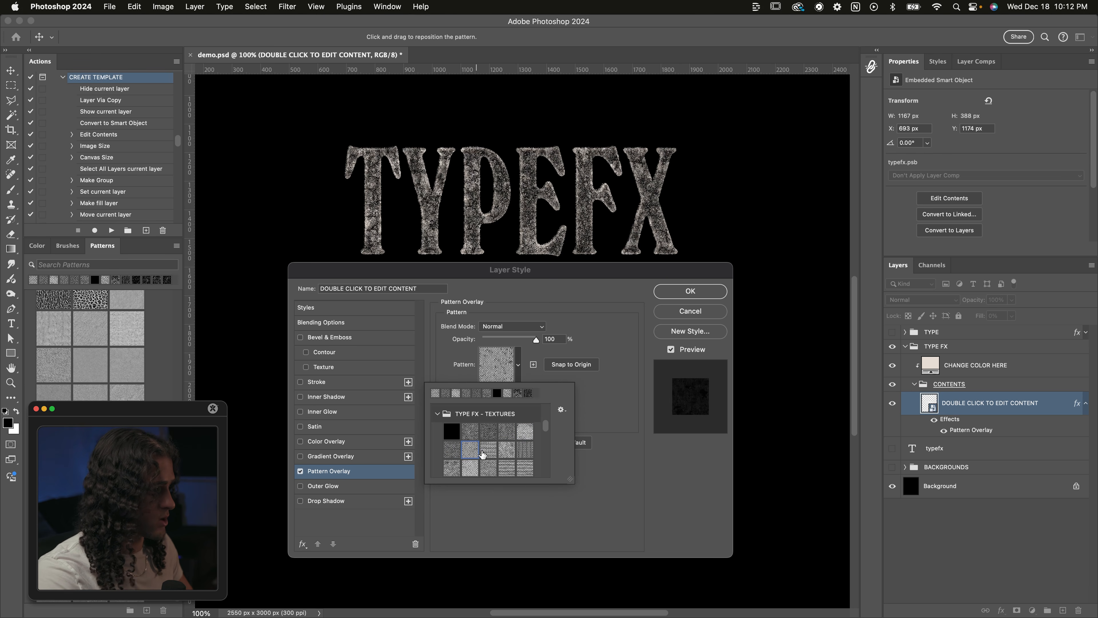
{"action": "left_click", "coordinate": [488, 449]}
{"action": "left_click", "coordinate": [503, 451]}
Try horizontally banded and finer-grained textures from the next rows of TYPE FX - TEXTURES on the lettering
{"action": "scroll", "coordinate": [503, 451], "scroll_direction": "down", "scroll_amount": 1}
{"action": "left_click", "coordinate": [505, 447]}
{"action": "left_click", "coordinate": [525, 445]}
{"action": "left_click", "coordinate": [513, 447]}
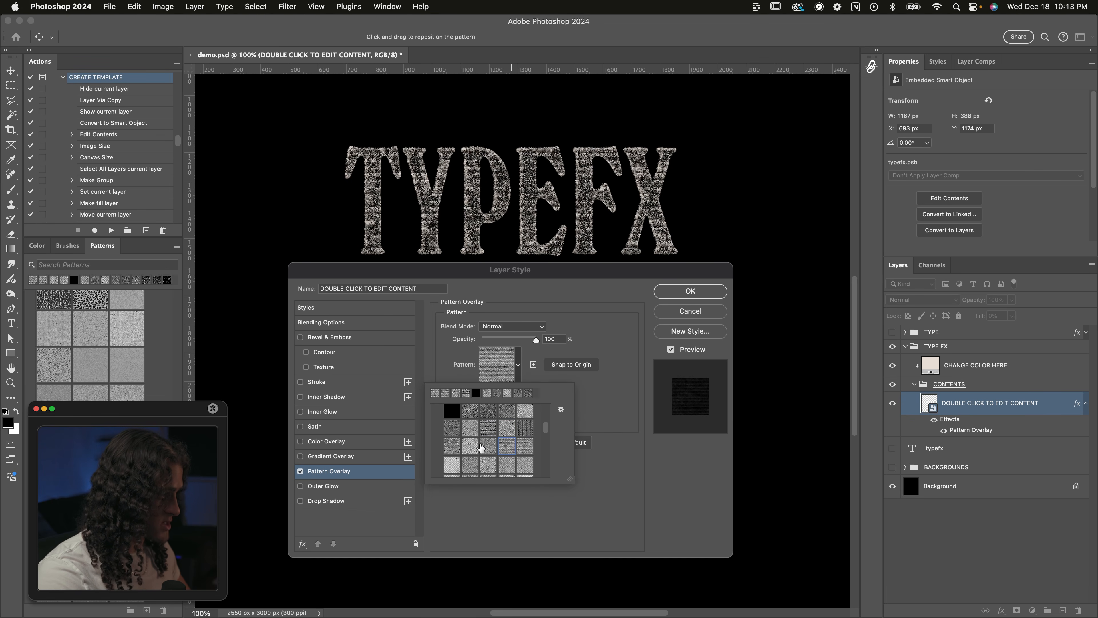
{"action": "scroll", "coordinate": [471, 437], "scroll_direction": "down", "scroll_amount": 1}
{"action": "left_click", "coordinate": [470, 450]}
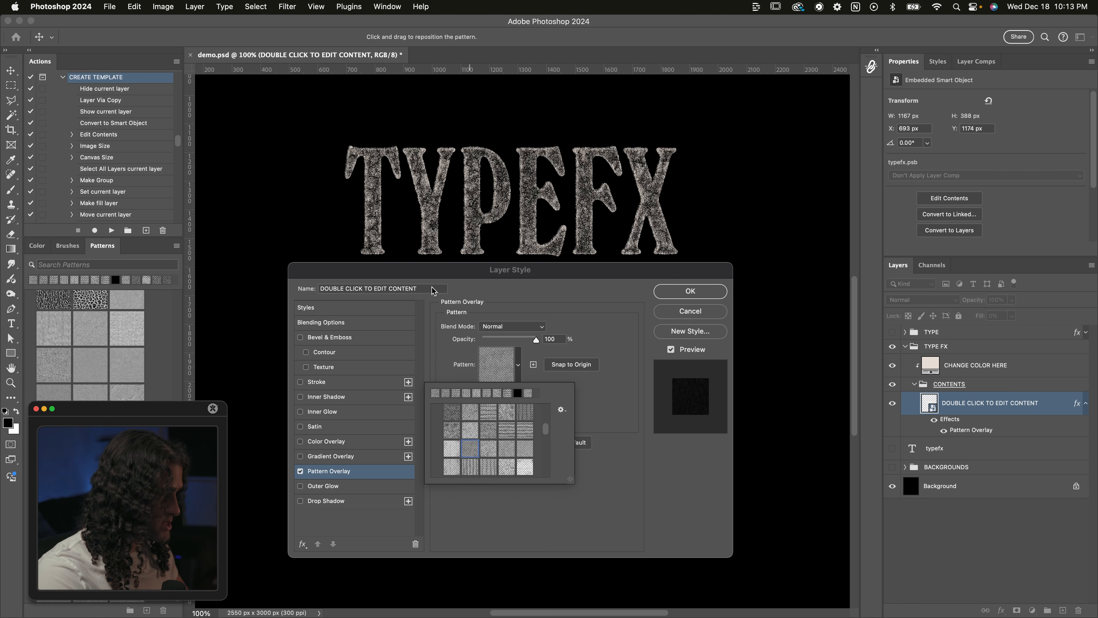
{"action": "left_click", "coordinate": [508, 446]}
{"action": "scroll", "coordinate": [509, 445], "scroll_direction": "down", "scroll_amount": 1}
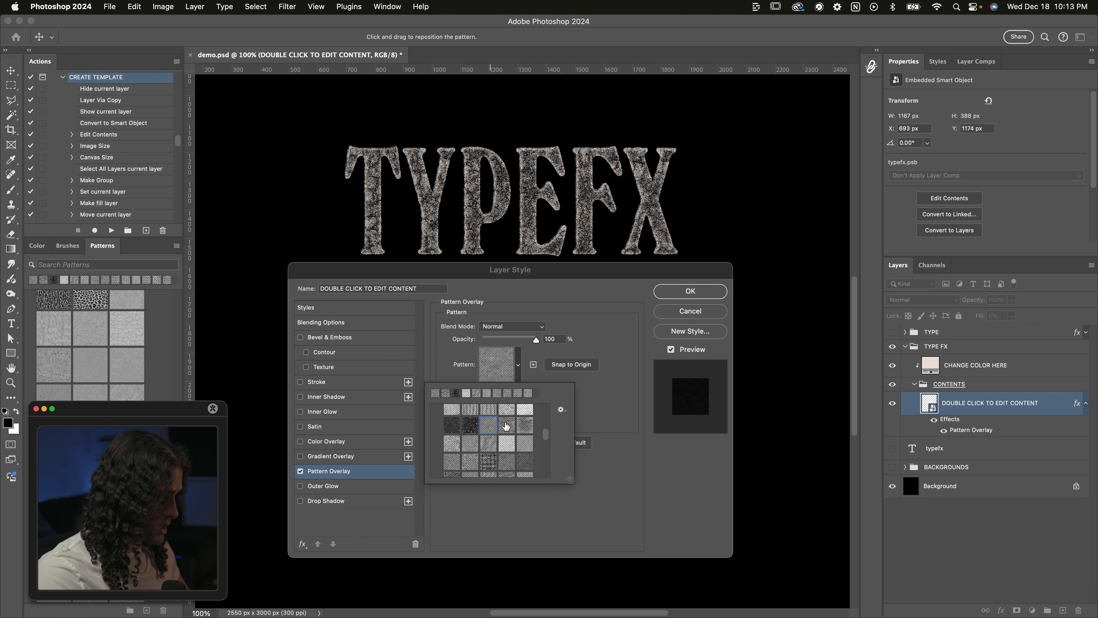
Try TEXTURE33 and nearby textures as the lettering's pattern overlay
{"action": "left_click", "coordinate": [509, 449]}
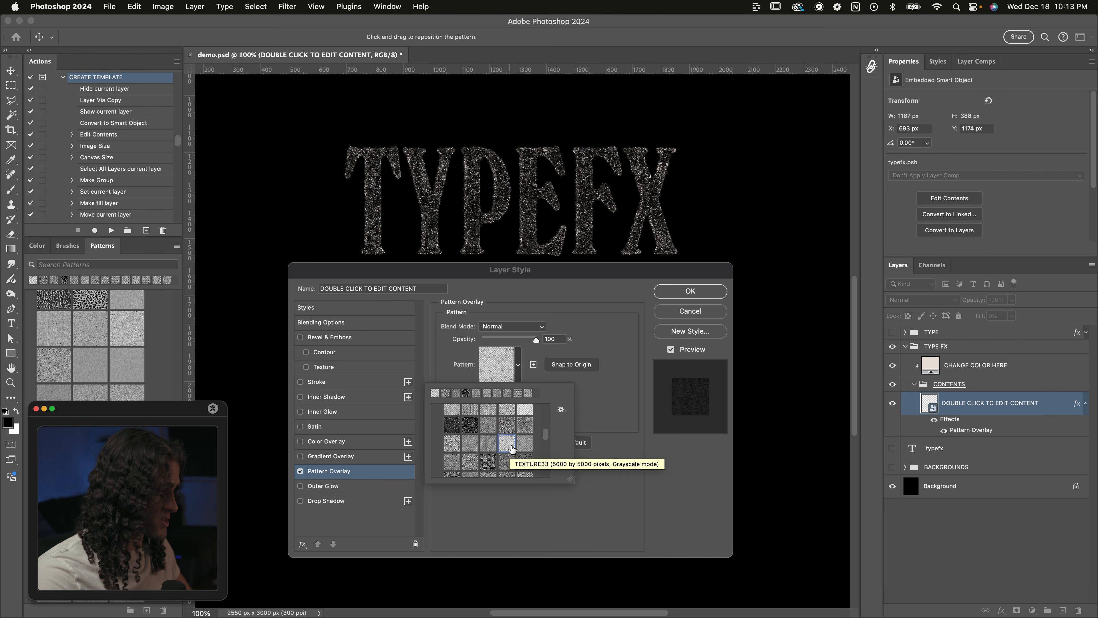
{"action": "left_click", "coordinate": [524, 425]}
{"action": "scroll", "coordinate": [483, 457], "scroll_direction": "down", "scroll_amount": 1}
{"action": "left_click", "coordinate": [470, 434]}
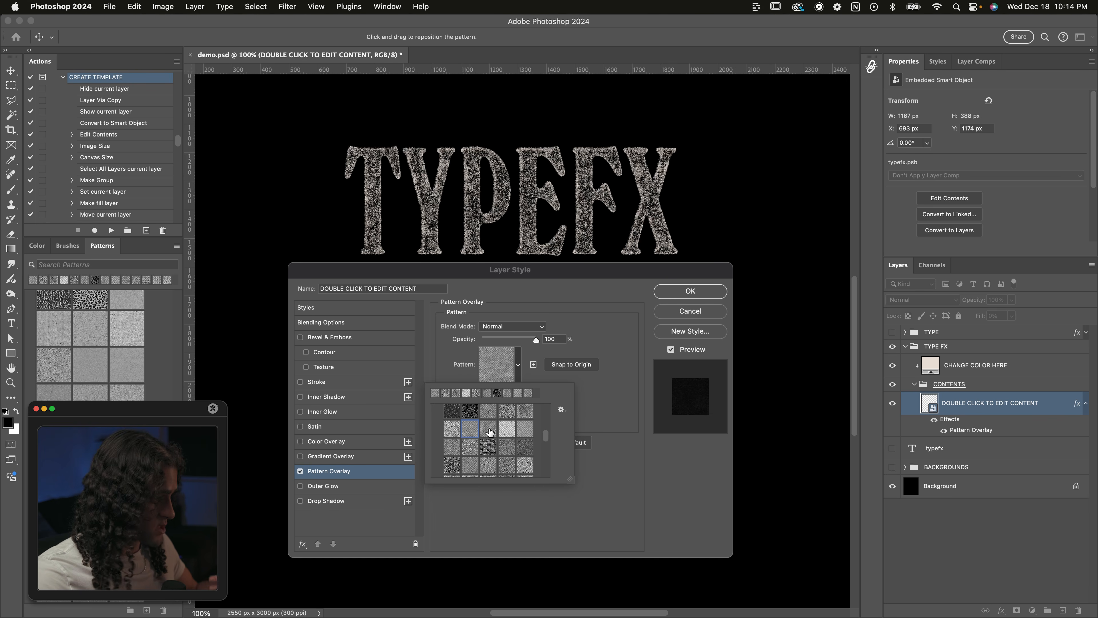
Apply the slanted streaky texture as the pattern overlay and reposition it over the lettering
{"action": "scroll", "coordinate": [490, 431], "scroll_direction": "down", "scroll_amount": 2}
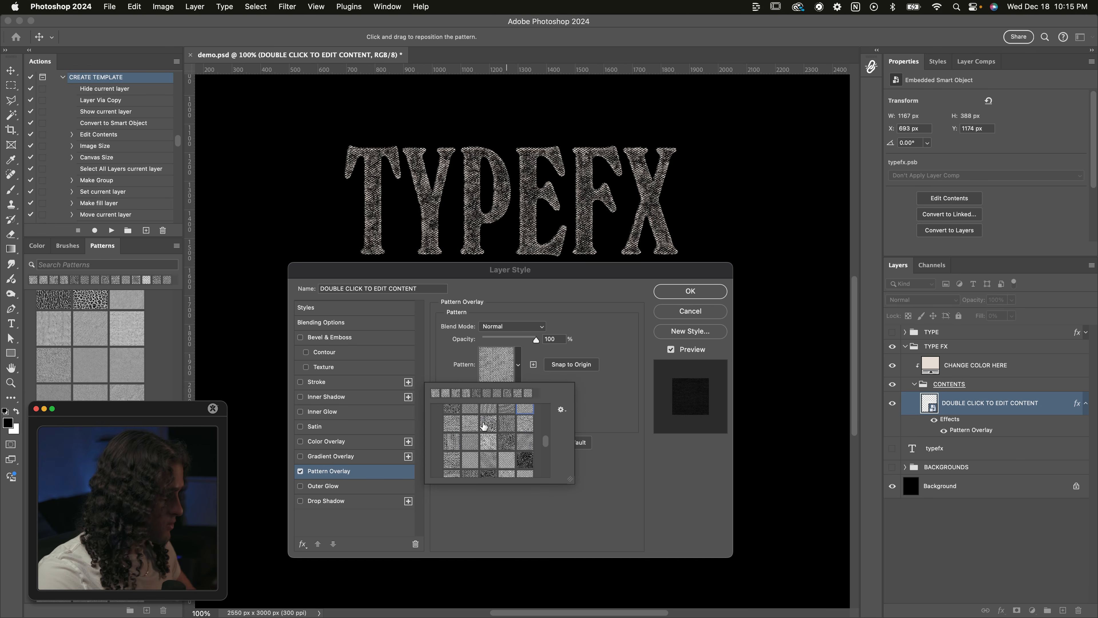
{"action": "left_click", "coordinate": [452, 441]}
{"action": "left_click", "coordinate": [612, 361]}
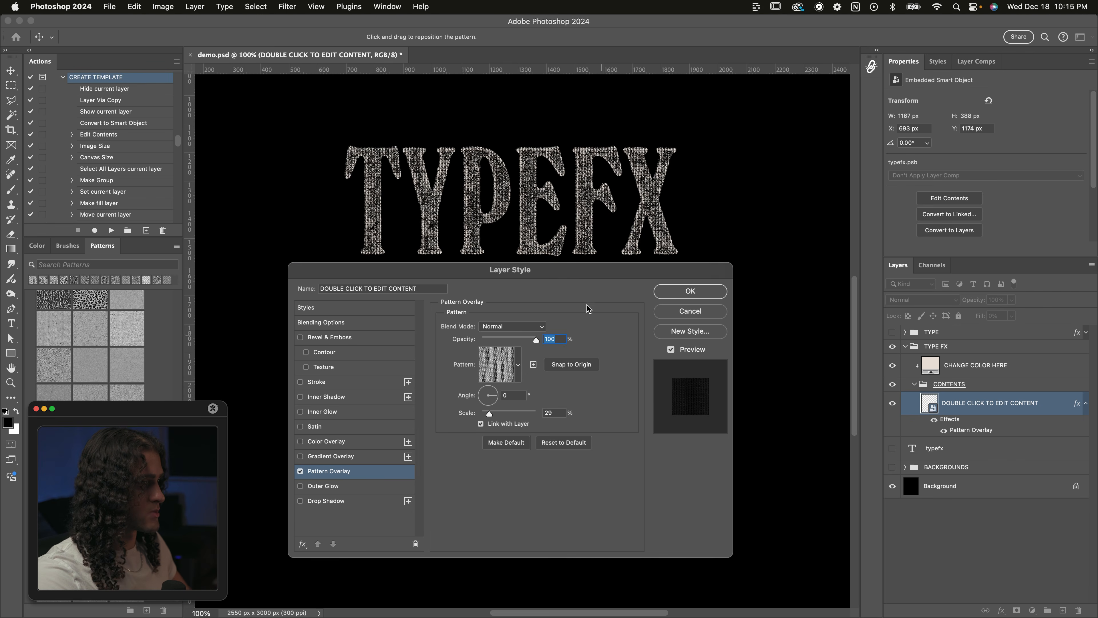
{"action": "left_click_drag", "start_coordinate": [573, 271], "coordinate": [572, 295]}
{"action": "left_click_drag", "start_coordinate": [619, 140], "coordinate": [651, 174]}
Fine-tune the overlay's scale, choose a fine grainy texture and accept the layer style
{"action": "left_click_drag", "start_coordinate": [490, 435], "coordinate": [491, 436]}
{"action": "left_click_drag", "start_coordinate": [523, 294], "coordinate": [520, 276]}
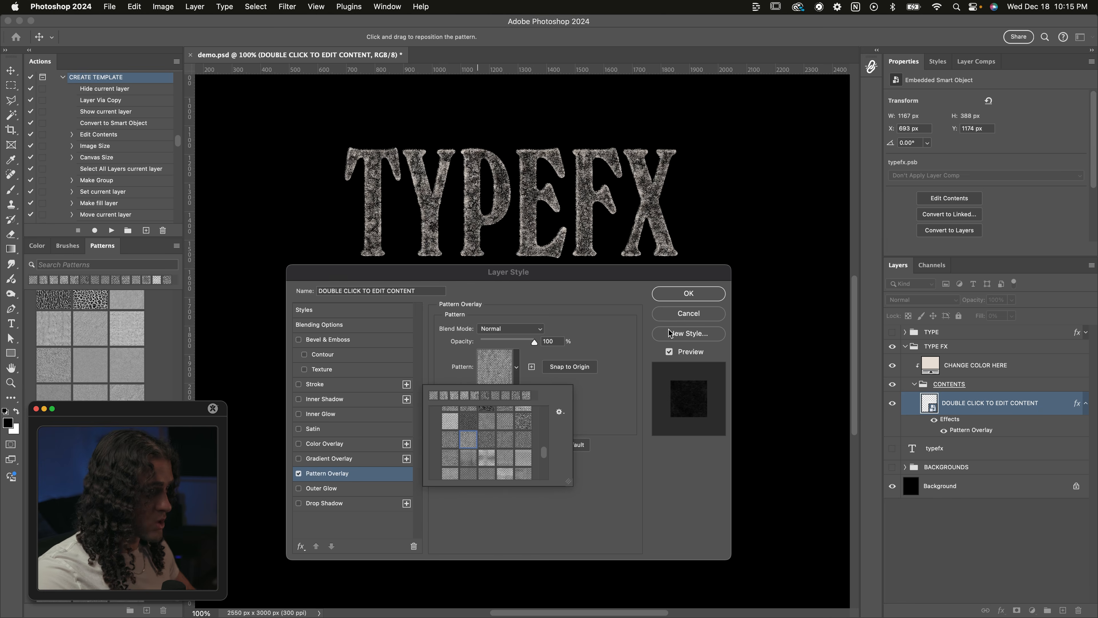
{"action": "left_click", "coordinate": [669, 294]}
{"action": "left_click", "coordinate": [669, 294]}
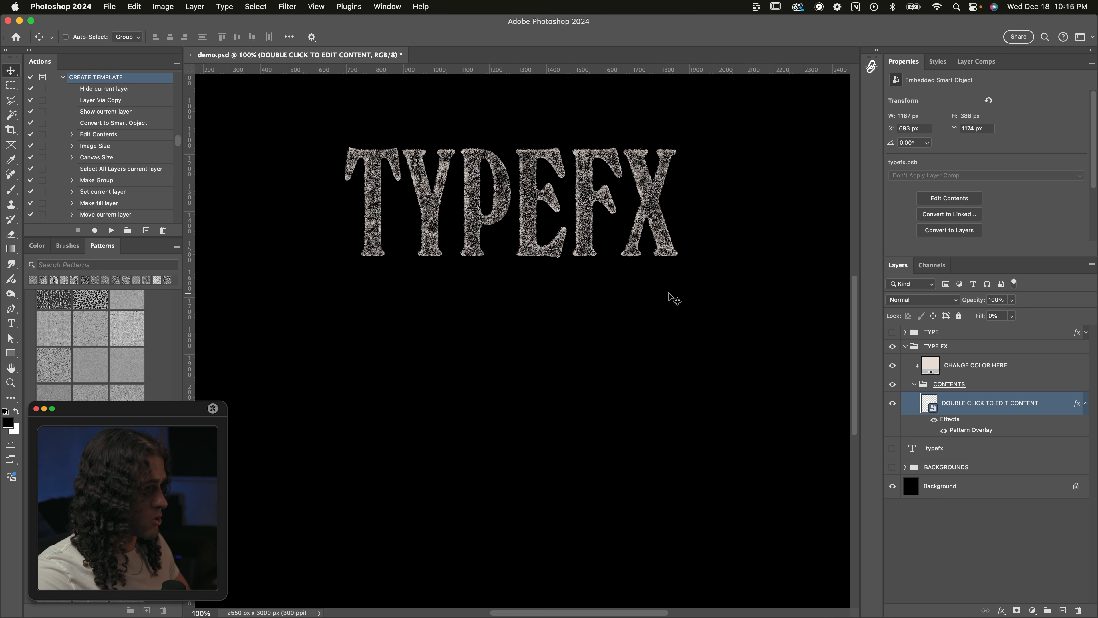
Show the BACKGROUNDS group and move the TYPE FX group slightly on the canvas
{"action": "scroll", "coordinate": [674, 298], "scroll_direction": "up", "scroll_amount": 5}
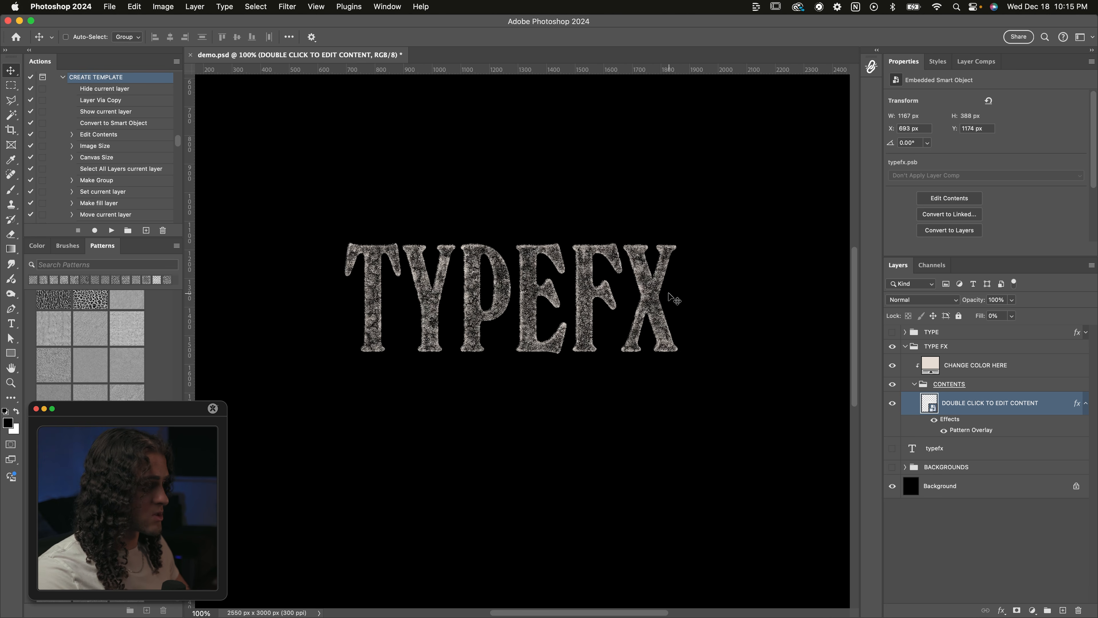
{"action": "left_click", "coordinate": [893, 469]}
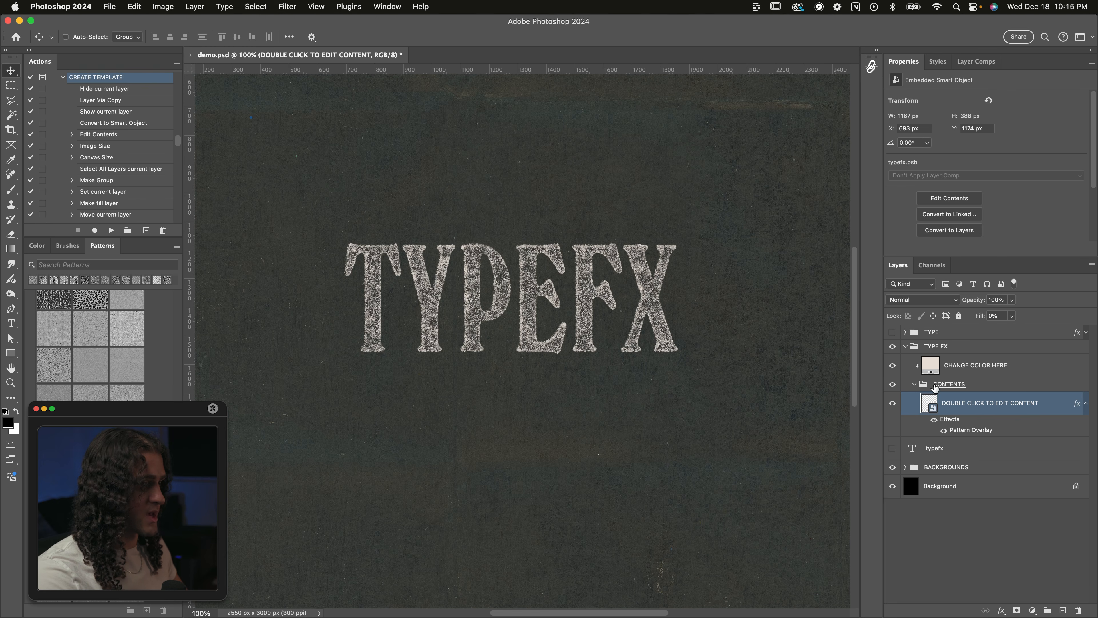
{"action": "left_click", "coordinate": [942, 348]}
{"action": "left_click_drag", "start_coordinate": [706, 288], "coordinate": [699, 299]}
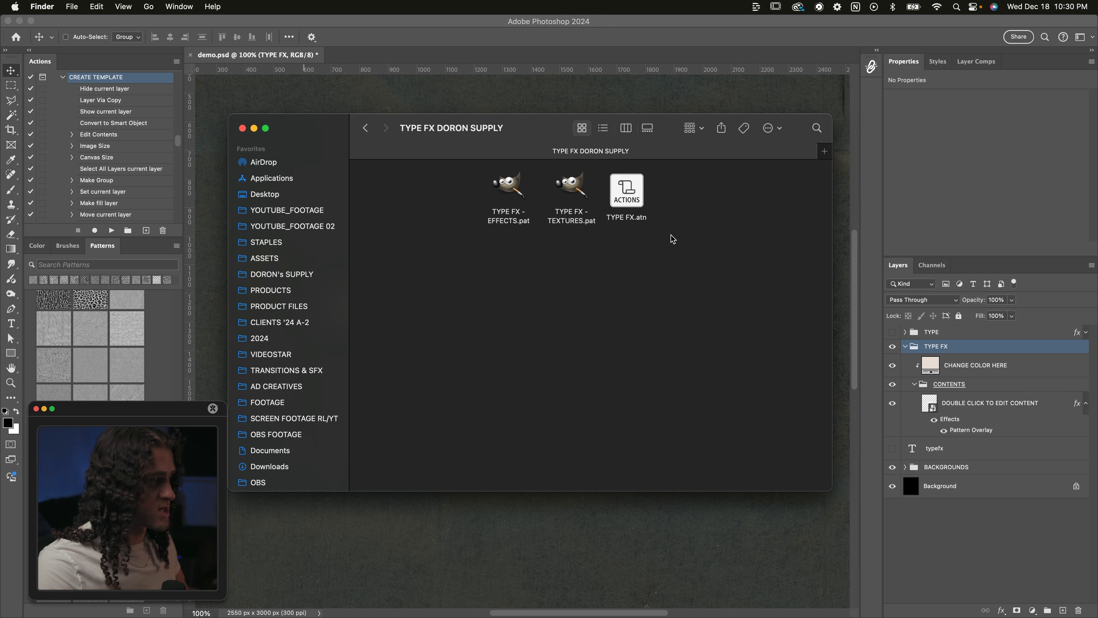
Point out the TYPE FX effects, textures and action files in the TYPE FX DORON SUPPLY folder and return to Photoshop
{"action": "left_click_drag", "start_coordinate": [596, 249], "coordinate": [508, 197]}
{"action": "left_click", "coordinate": [622, 190]}
{"action": "left_click", "coordinate": [648, 222]}
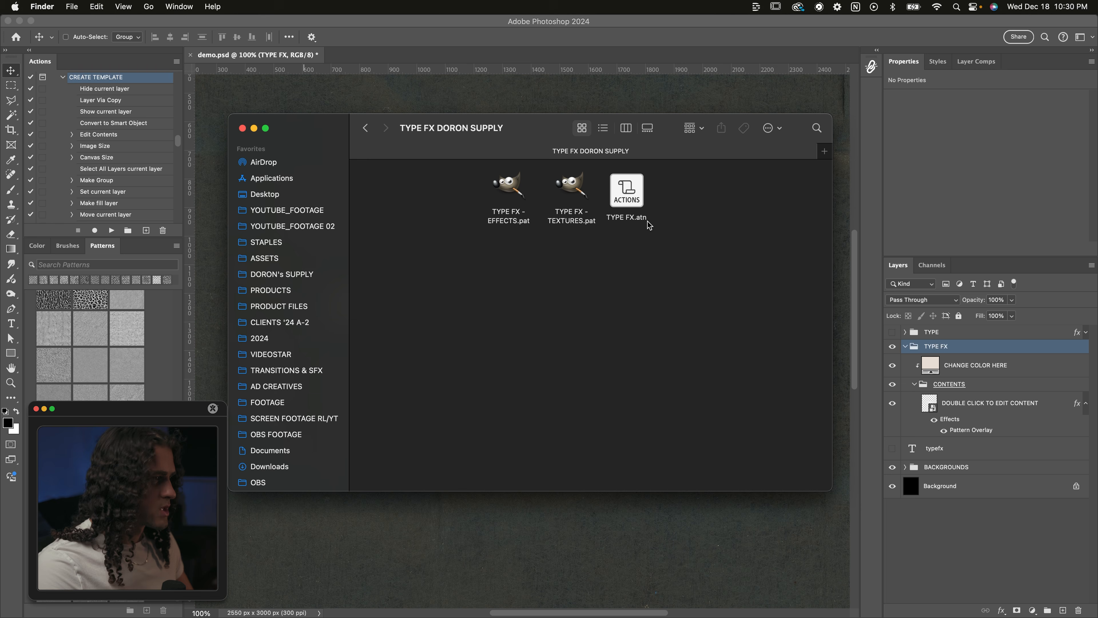
{"action": "left_click", "coordinate": [502, 103]}
{"action": "scroll", "coordinate": [471, 138], "scroll_direction": "down", "scroll_amount": 3}
{"action": "scroll", "coordinate": [471, 139], "scroll_direction": "left", "scroll_amount": 1}
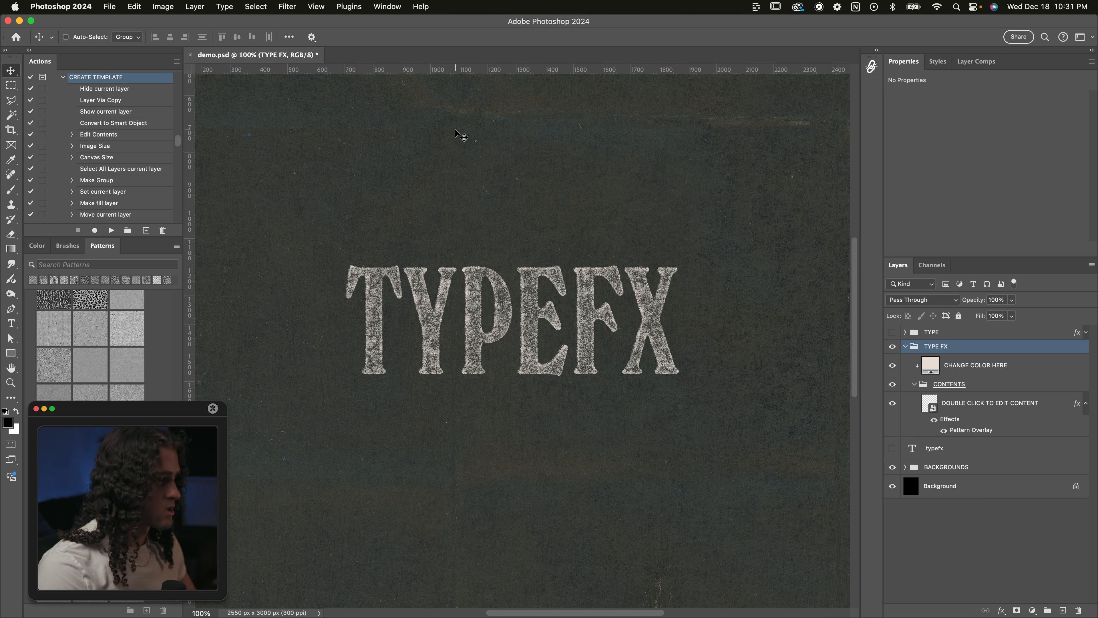
Check that the Actions and Patterns panels are enabled, and collapse the steps of the CREATE TEMPLATE action
{"action": "left_click", "coordinate": [388, 6]}
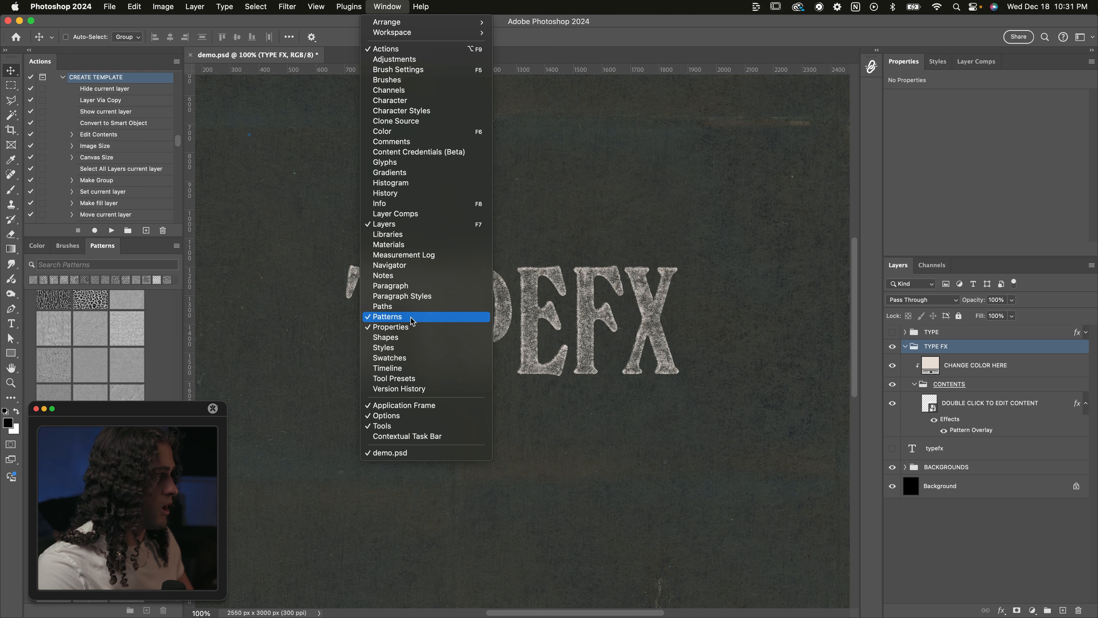
{"action": "left_click", "coordinate": [391, 11]}
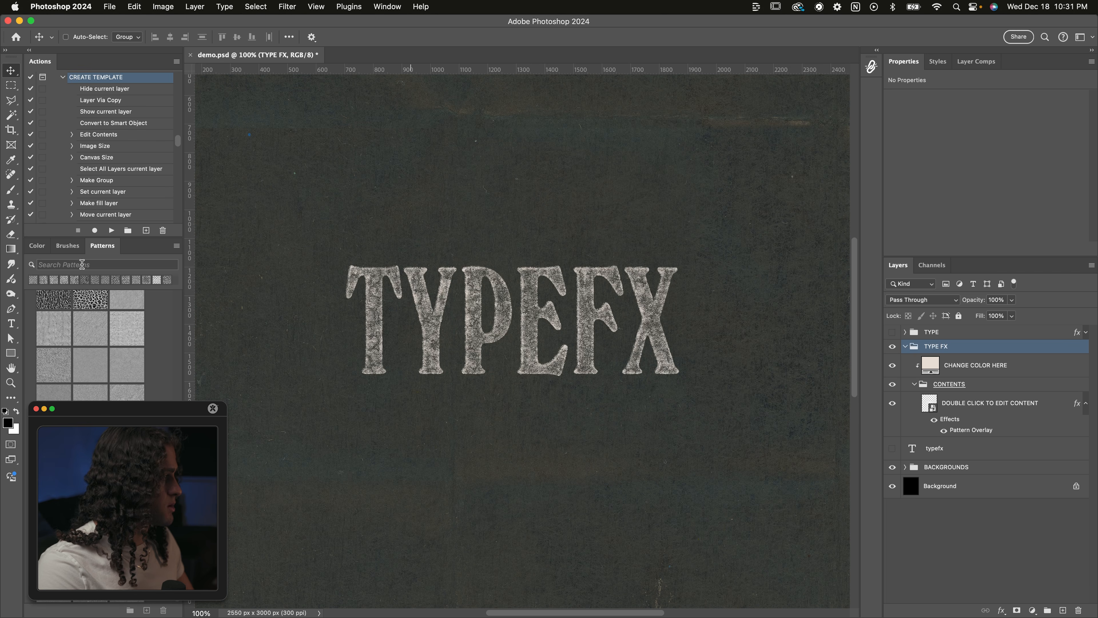
{"action": "left_click", "coordinate": [62, 77]}
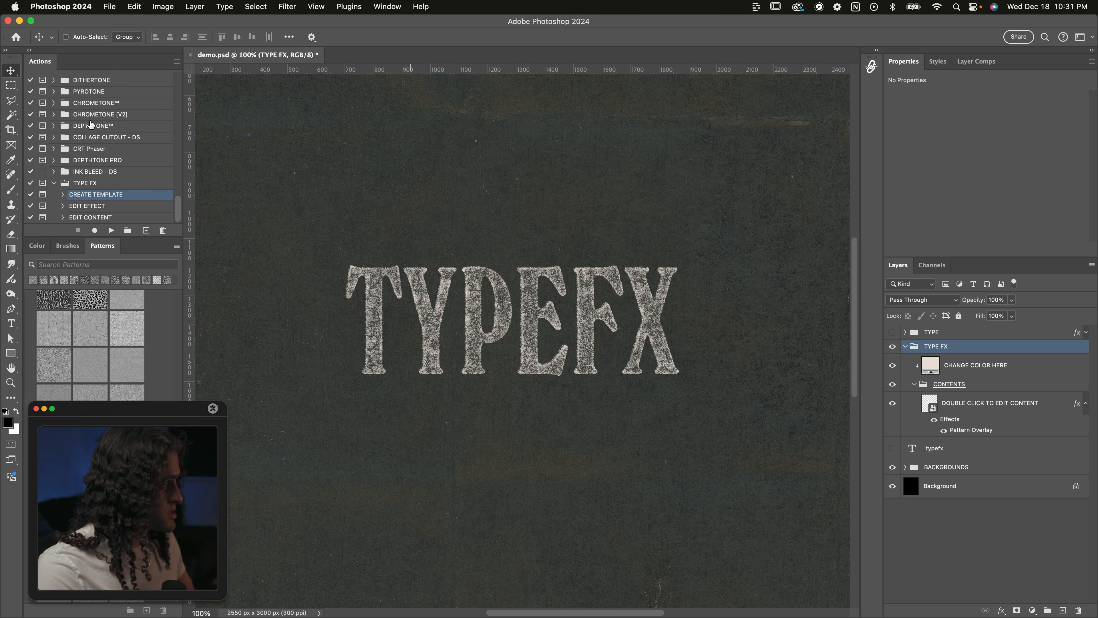
Show how to load the TYPE FX.atn action file, and cancel the file selection
{"action": "left_click", "coordinate": [176, 62]}
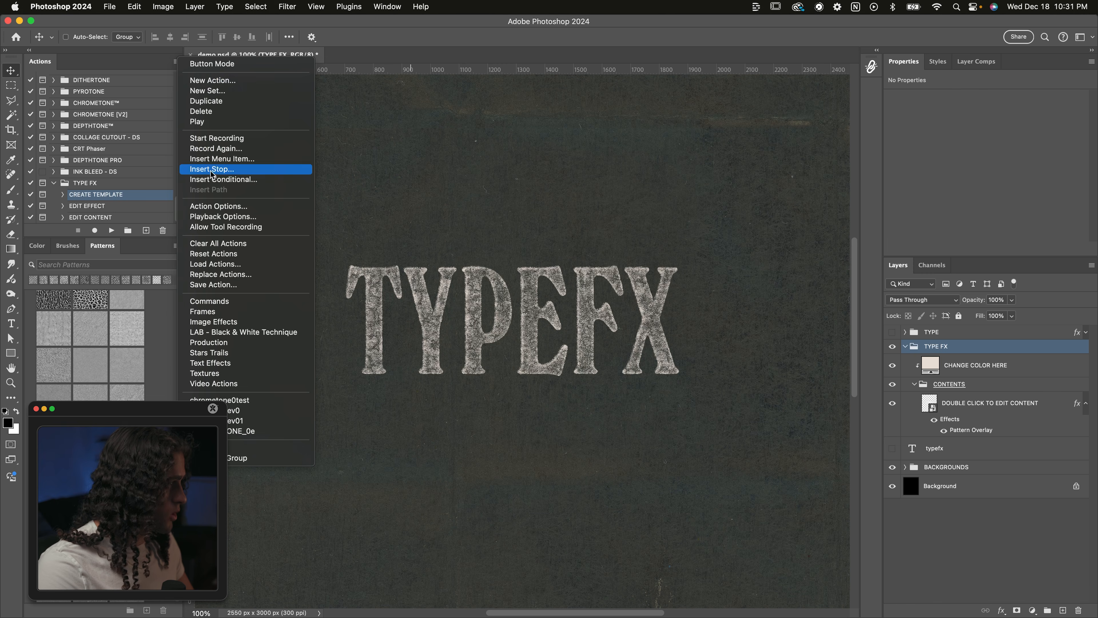
{"action": "left_click", "coordinate": [218, 265]}
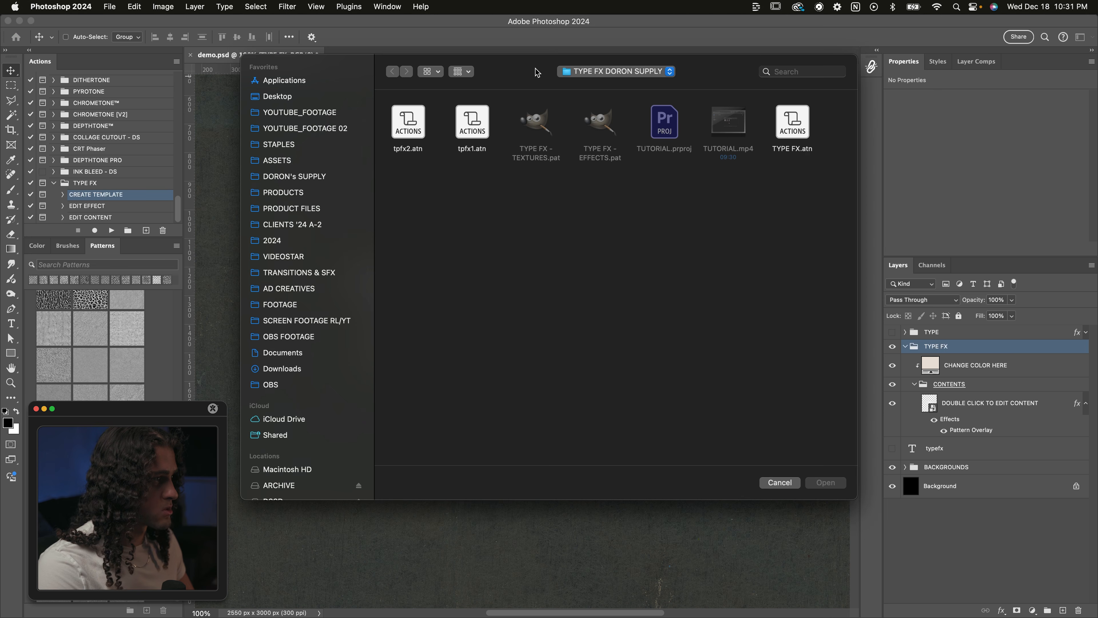
{"action": "left_click_drag", "start_coordinate": [537, 72], "coordinate": [486, 95]}
{"action": "left_click", "coordinate": [748, 159]}
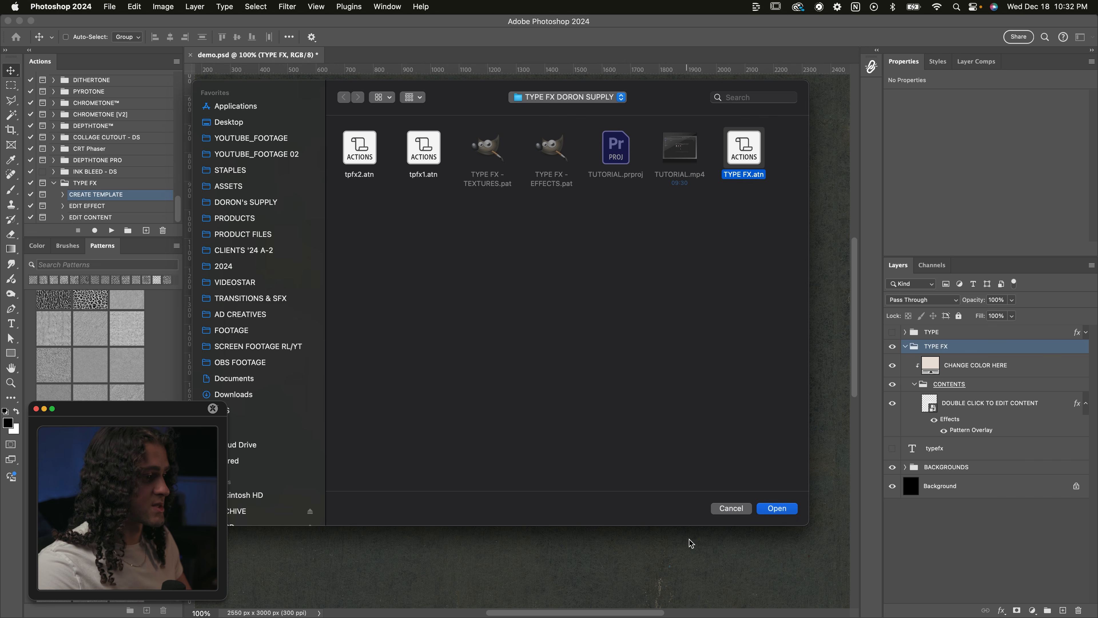
{"action": "left_click", "coordinate": [729, 509]}
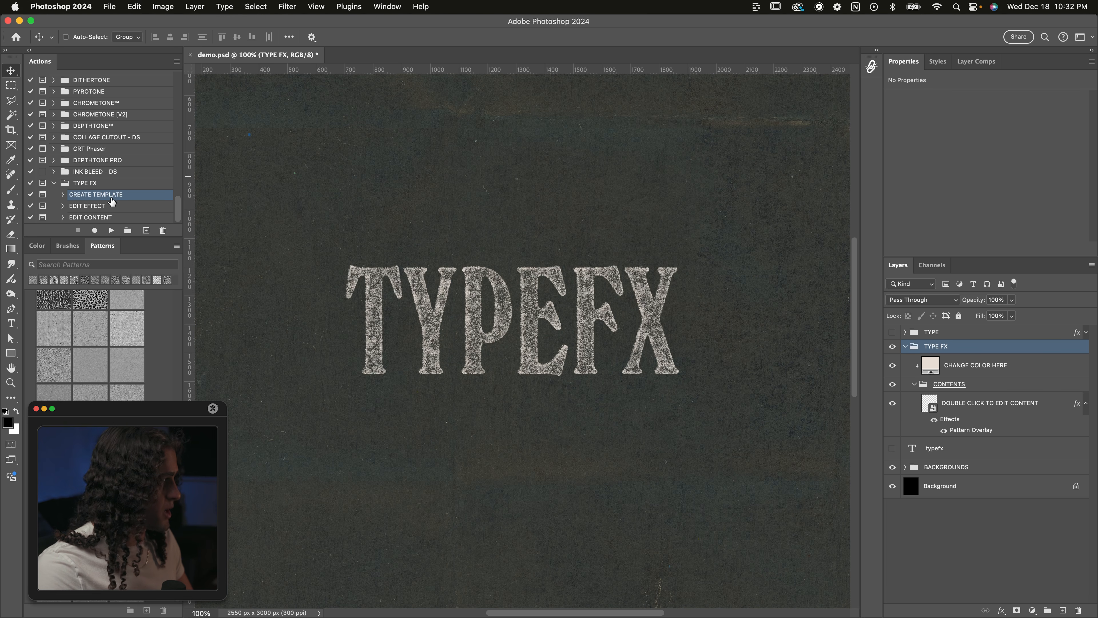
Show how to import the TYPE FX - TEXTURES.pat and TYPE FX - EFFECTS.pat patterns, cancel, and look over the installed patterns
{"action": "left_click", "coordinate": [176, 245]}
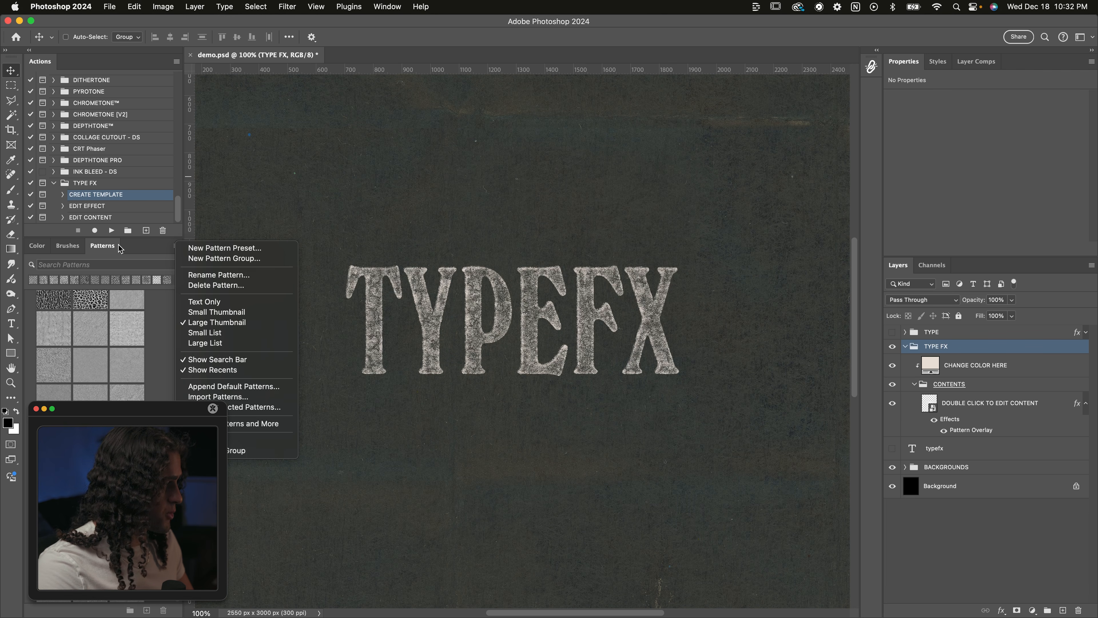
{"action": "left_click", "coordinate": [218, 397]}
{"action": "left_click_drag", "start_coordinate": [591, 225], "coordinate": [532, 188]}
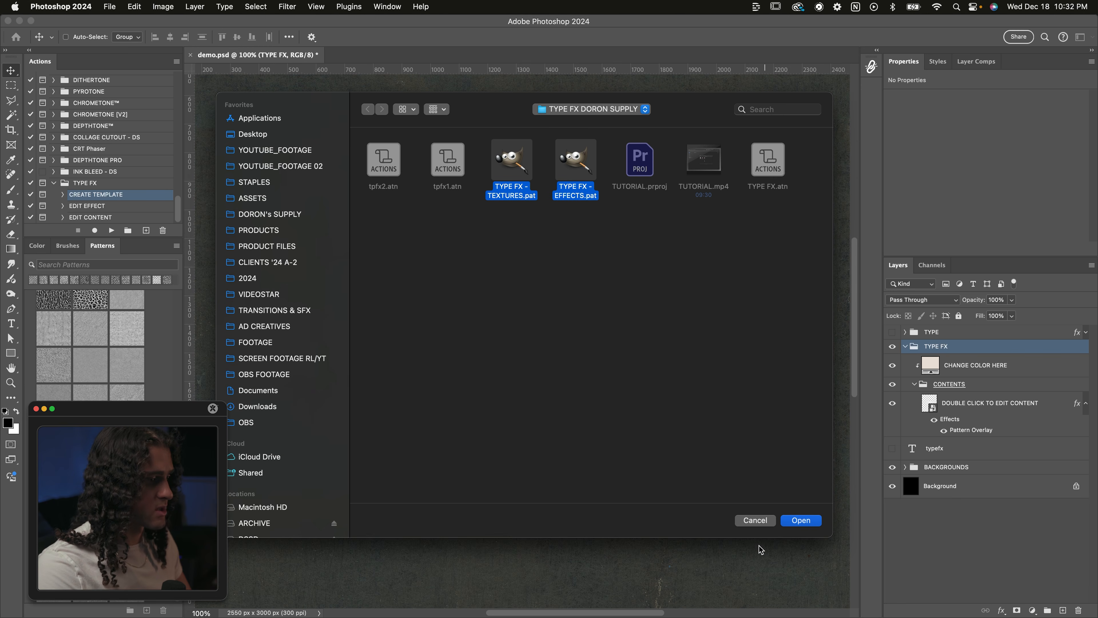
{"action": "left_click", "coordinate": [754, 522]}
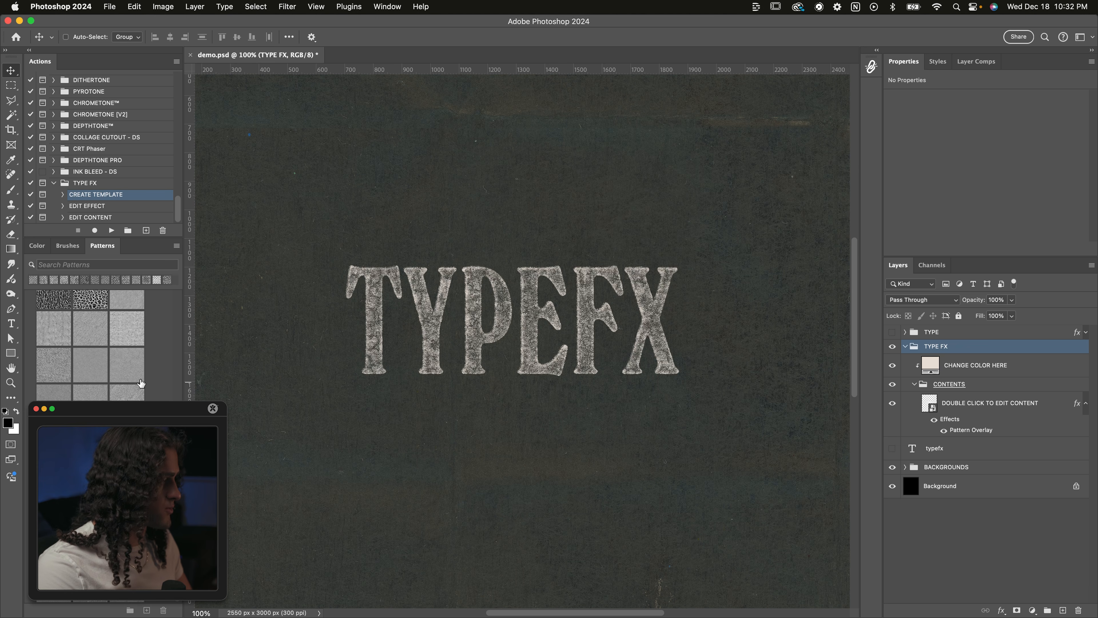
{"action": "scroll", "coordinate": [118, 377], "scroll_direction": "up", "scroll_amount": 5}
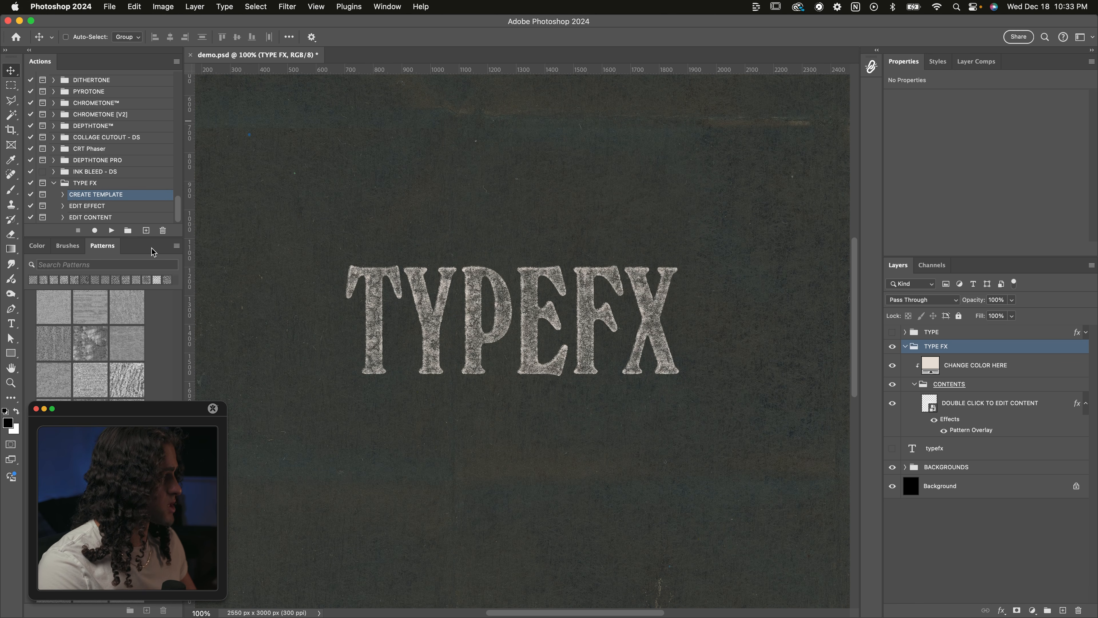
Rearrange the docked panels so Actions is grouped with Color above the Brushes and Patterns group
{"action": "left_click_drag", "start_coordinate": [106, 248], "coordinate": [374, 248]}
{"action": "mouse_move", "coordinate": [39, 65]}
{"action": "left_mouse_down"}
{"action": "mouse_move", "coordinate": [524, 135]}
{"action": "mouse_move", "coordinate": [331, 125]}
{"action": "mouse_move", "coordinate": [57, 67]}
{"action": "left_mouse_up"}
{"action": "left_click_drag", "start_coordinate": [371, 246], "coordinate": [61, 617]}
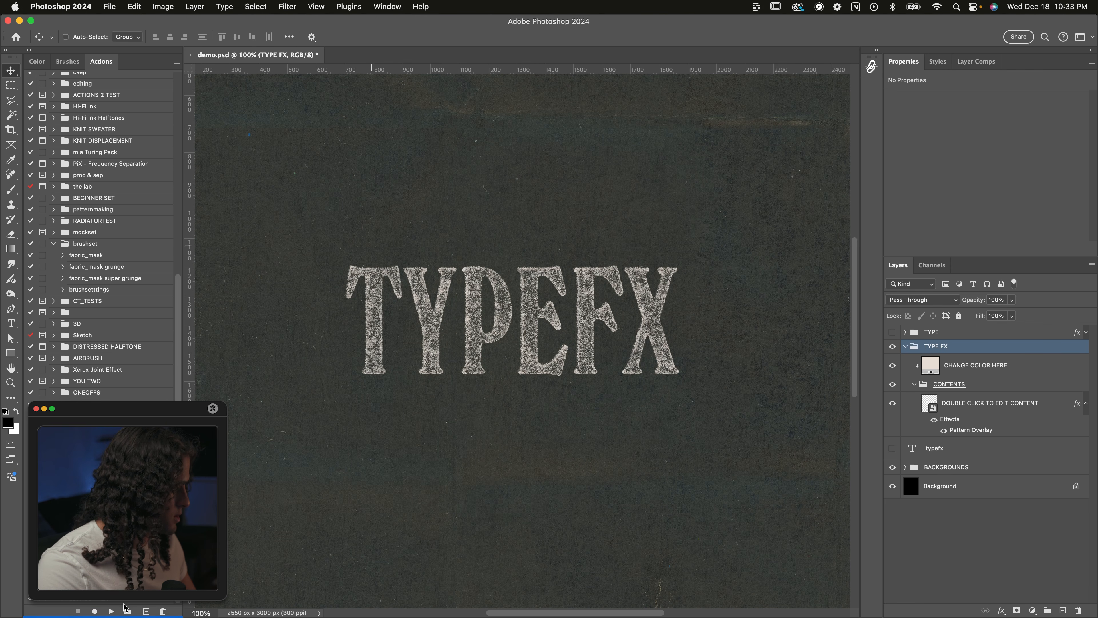
{"action": "left_click_drag", "start_coordinate": [125, 607], "coordinate": [125, 606]}
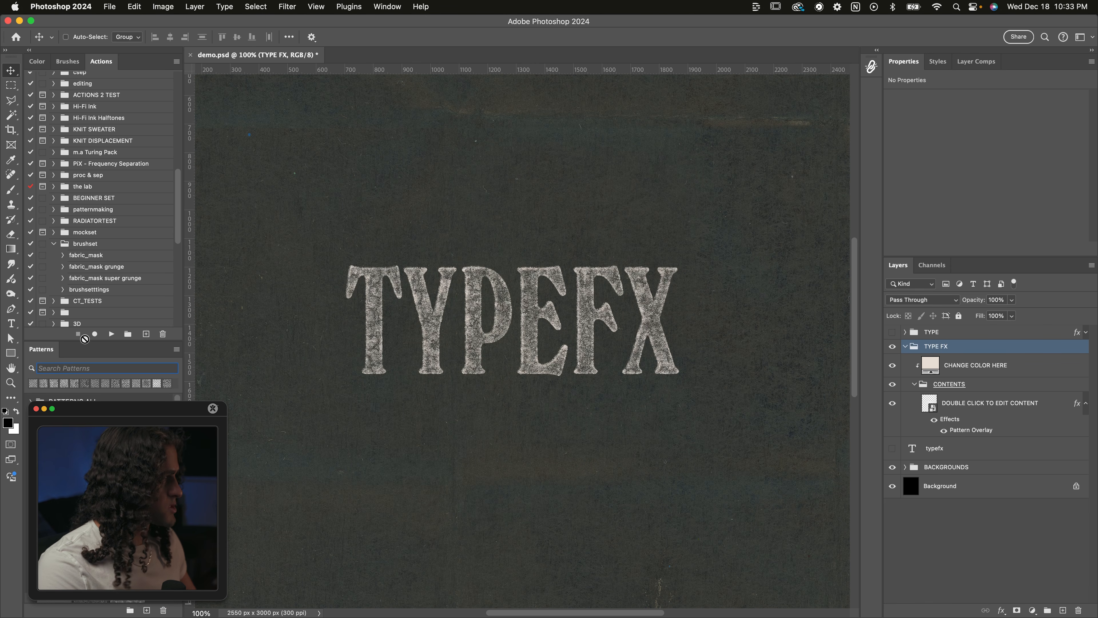
{"action": "mouse_move", "coordinate": [107, 58]}
{"action": "left_mouse_down"}
{"action": "mouse_move", "coordinate": [792, 70]}
{"action": "mouse_move", "coordinate": [404, 92]}
{"action": "mouse_move", "coordinate": [172, 367]}
{"action": "mouse_move", "coordinate": [113, 336]}
{"action": "mouse_move", "coordinate": [121, 345]}
{"action": "left_mouse_up"}
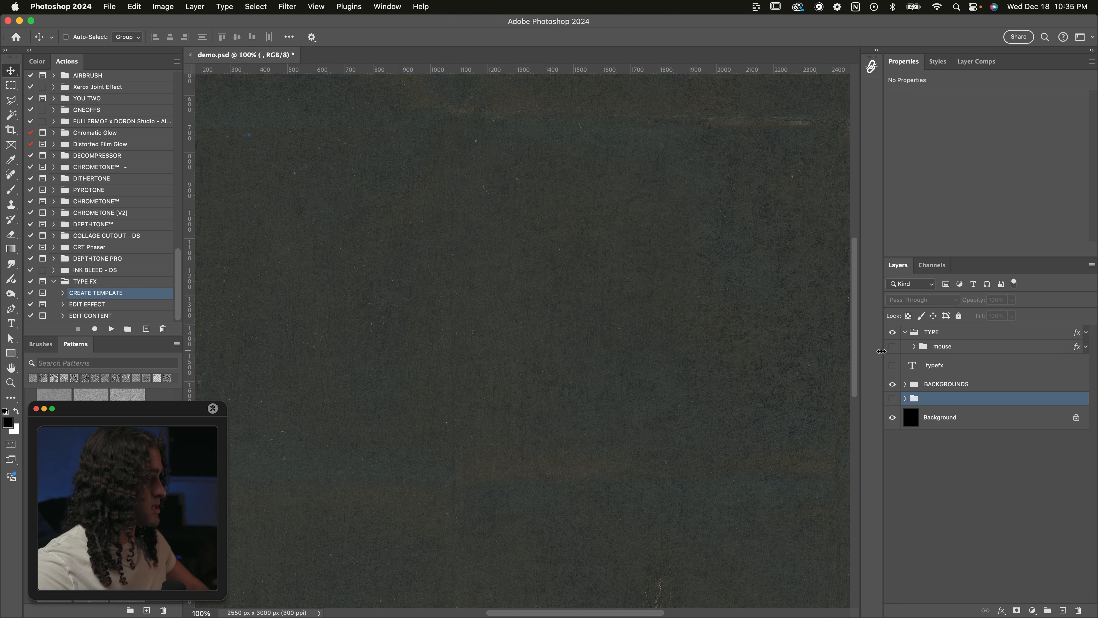
Show the typefx text layer and enter TYPEFX as its text
{"action": "left_click", "coordinate": [943, 365]}
{"action": "left_click", "coordinate": [892, 365]}
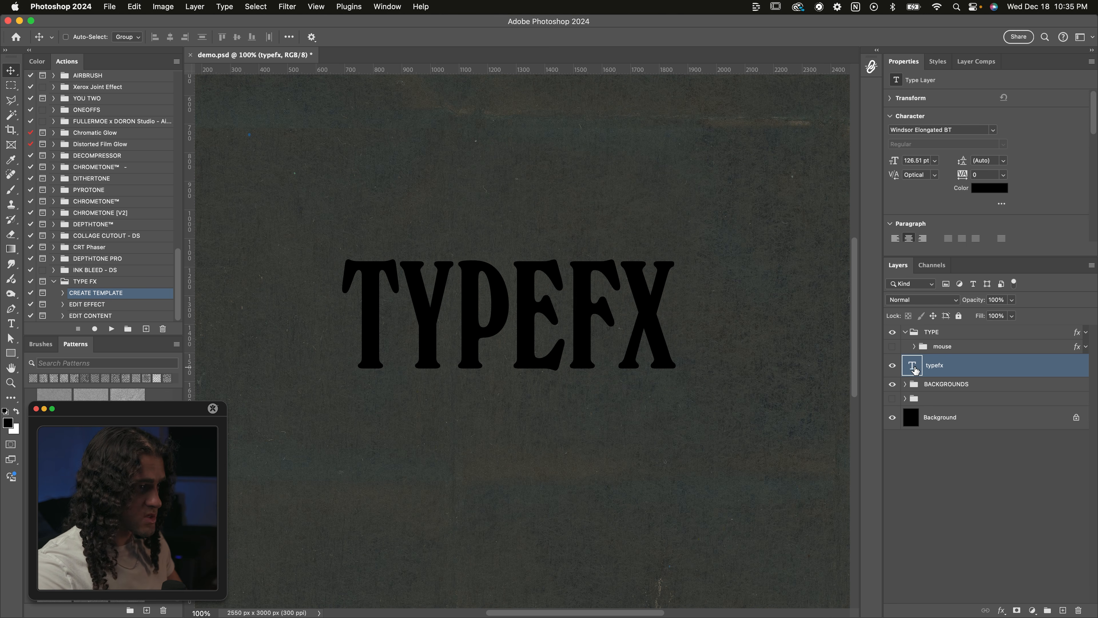
{"action": "double_click", "coordinate": [916, 369]}
{"action": "type", "text": "TYPEFX"}
{"action": "left_click", "coordinate": [540, 225]}
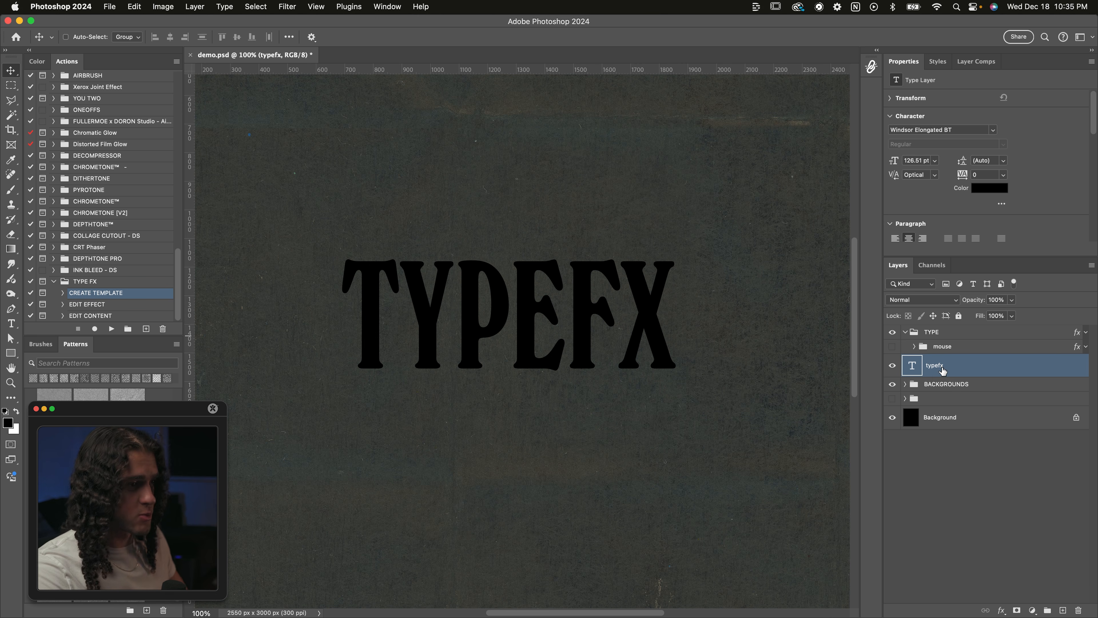
Place the typefx layer inside the TYPE group, and show the mouse group with its cursor icon beside the X
{"action": "left_click_drag", "start_coordinate": [941, 367], "coordinate": [939, 342]}
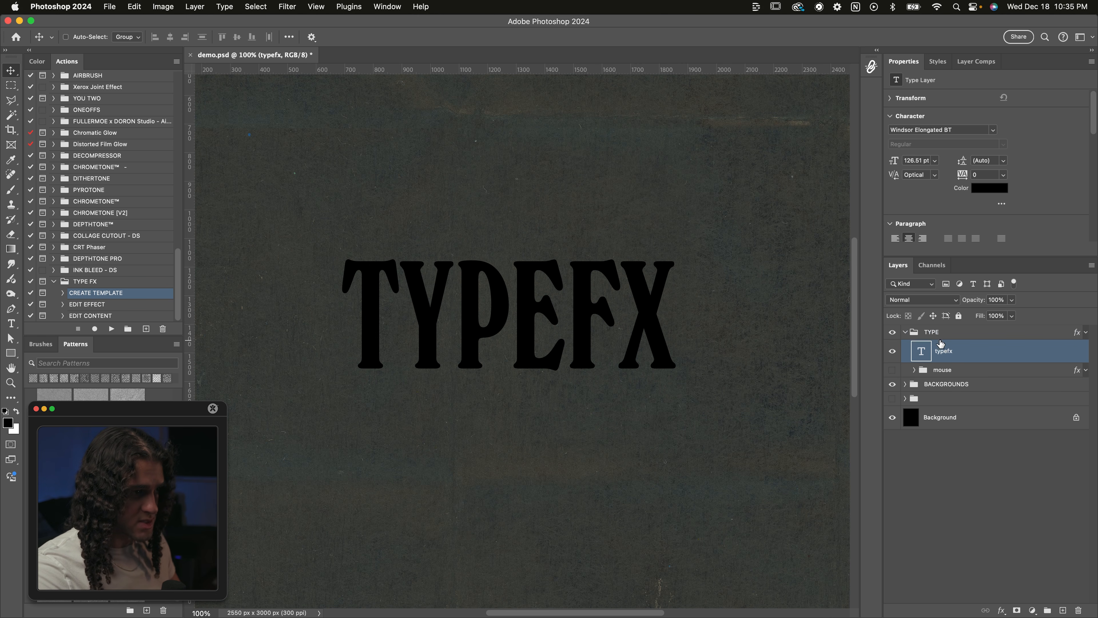
{"action": "left_click", "coordinate": [893, 370]}
{"action": "left_click", "coordinate": [942, 373]}
{"action": "left_click_drag", "start_coordinate": [698, 396], "coordinate": [738, 334]}
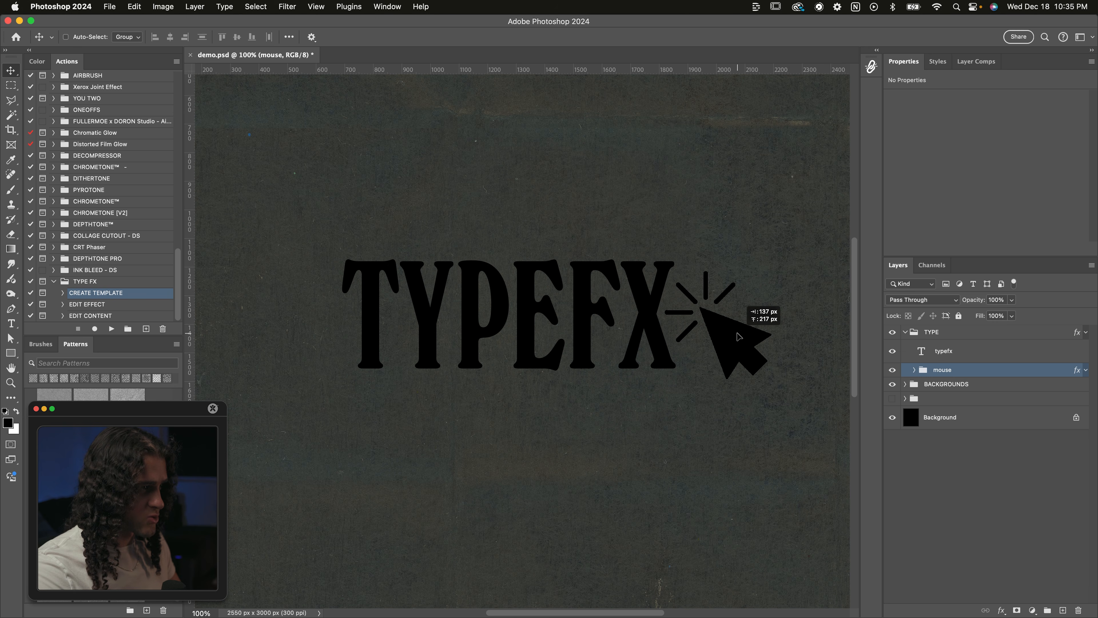
Recolour the whole TYPE group white through its layer style
{"action": "left_click", "coordinate": [931, 337]}
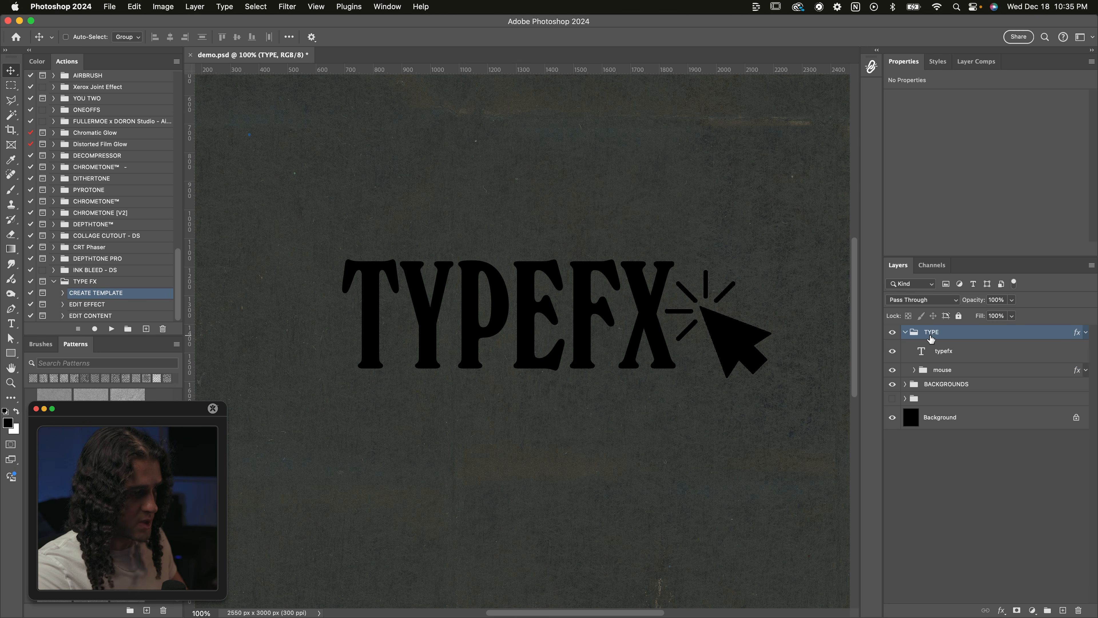
{"action": "double_click", "coordinate": [966, 334]}
{"action": "left_click", "coordinate": [601, 275]}
{"action": "left_click", "coordinate": [813, 196]}
{"action": "left_click_drag", "start_coordinate": [692, 208], "coordinate": [558, 122]}
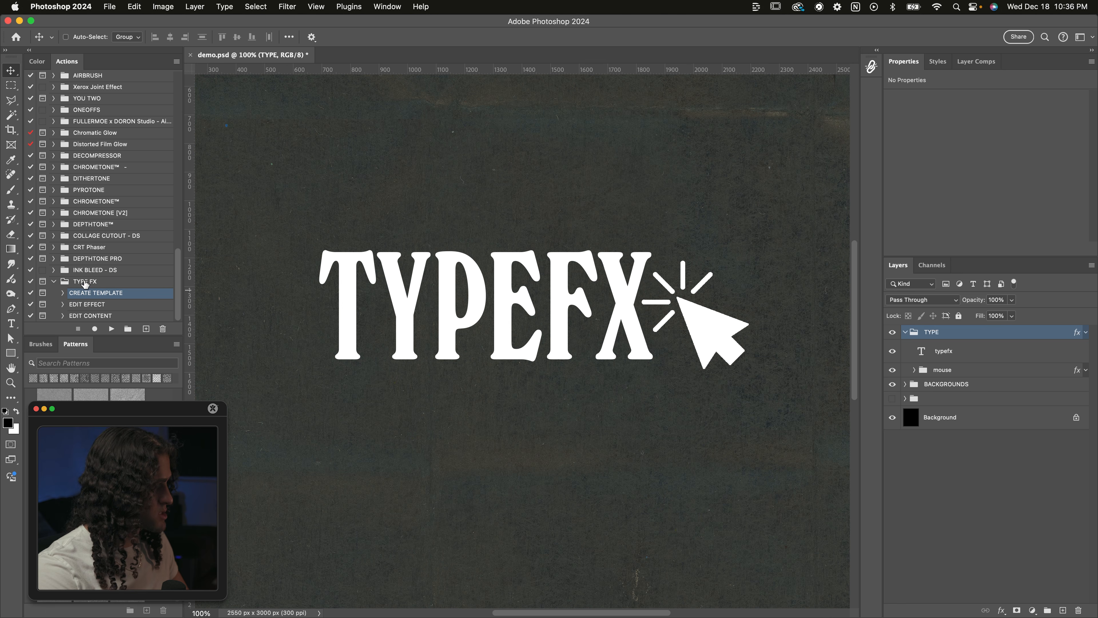
Run the CREATE TEMPLATE action on the TYPE group and dismiss the TypeFX Lab welcome message
{"action": "left_click", "coordinate": [98, 283]}
{"action": "left_click", "coordinate": [98, 295]}
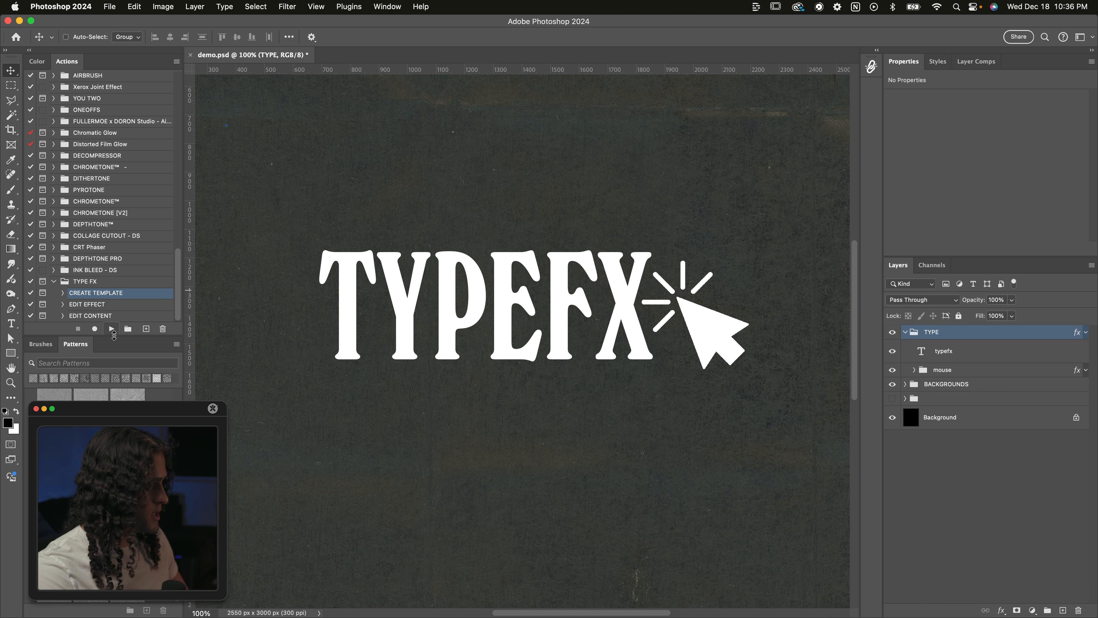
{"action": "left_click", "coordinate": [113, 332]}
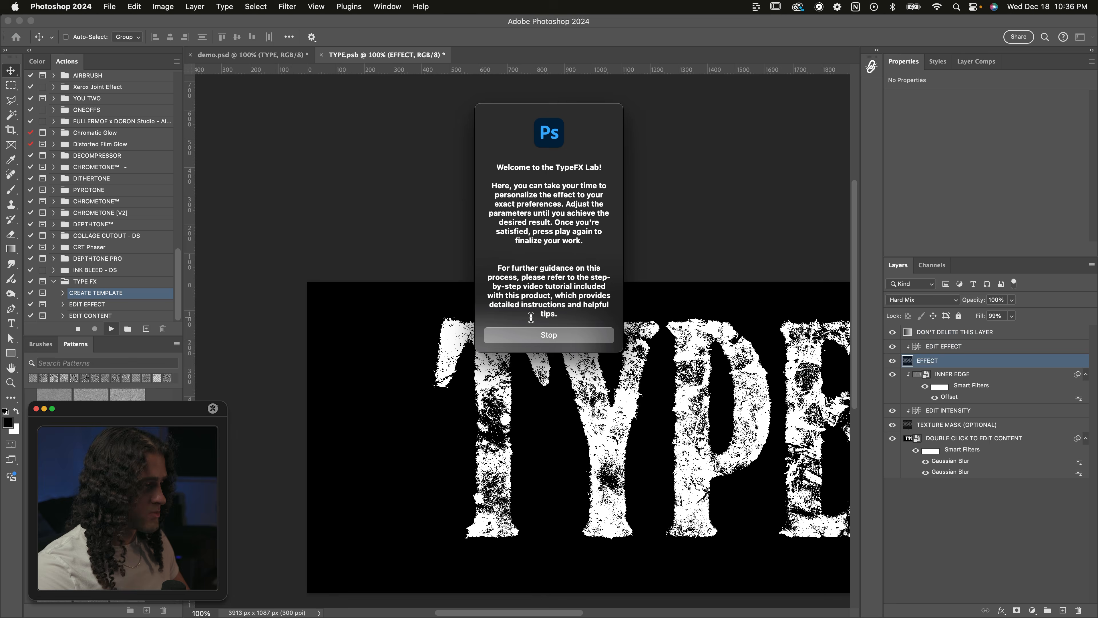
{"action": "left_click", "coordinate": [544, 334]}
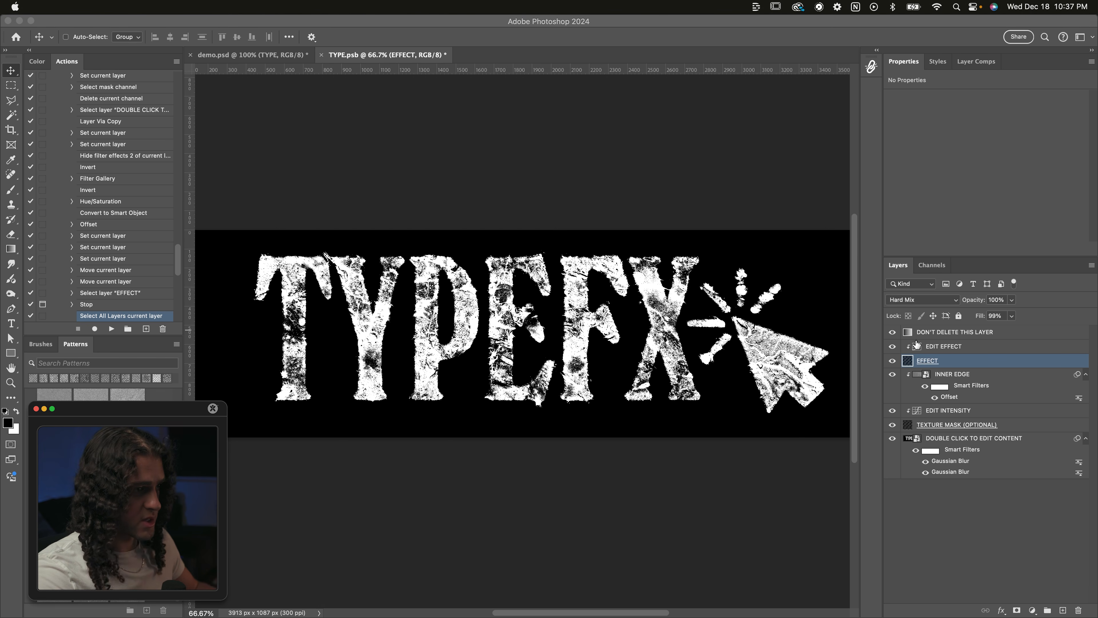
Look over the template's DON'T DELETE THIS LAYER, EFFECT, TEXTURE MASK (OPTIONAL) and DOUBLE CLICK TO EDIT CONTENT layers
{"action": "left_click", "coordinate": [929, 336]}
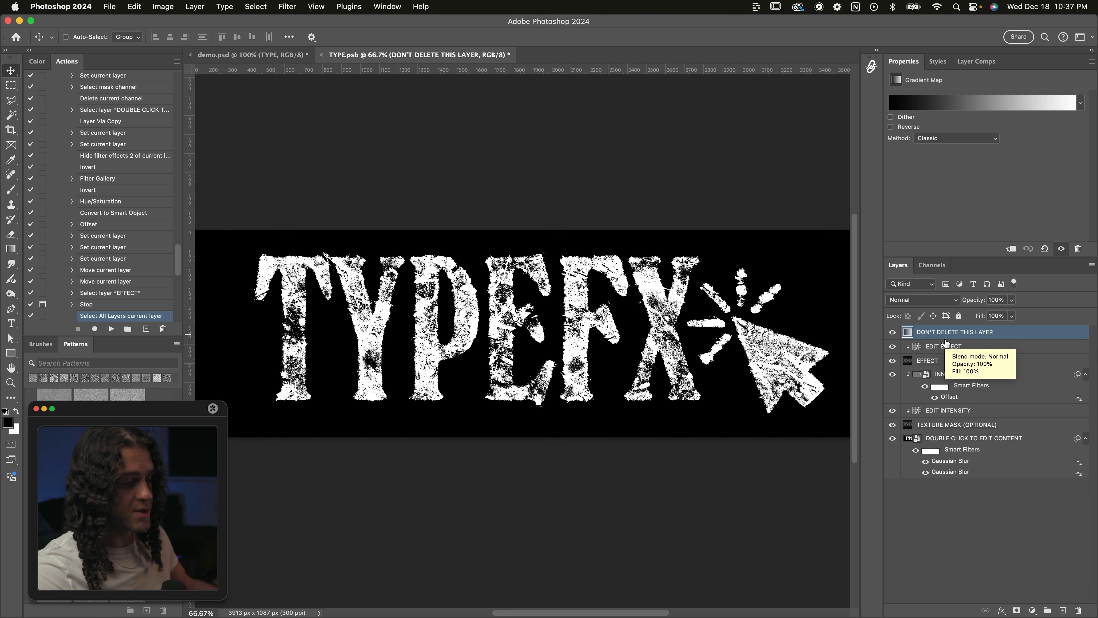
{"action": "left_click", "coordinate": [930, 362]}
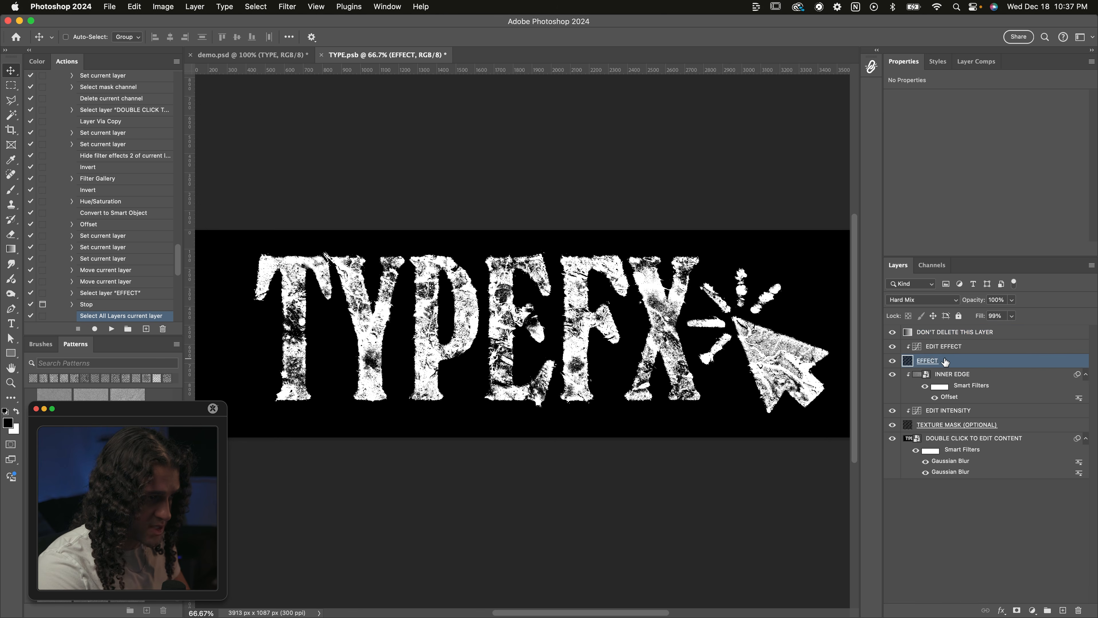
{"action": "left_click", "coordinate": [943, 427]}
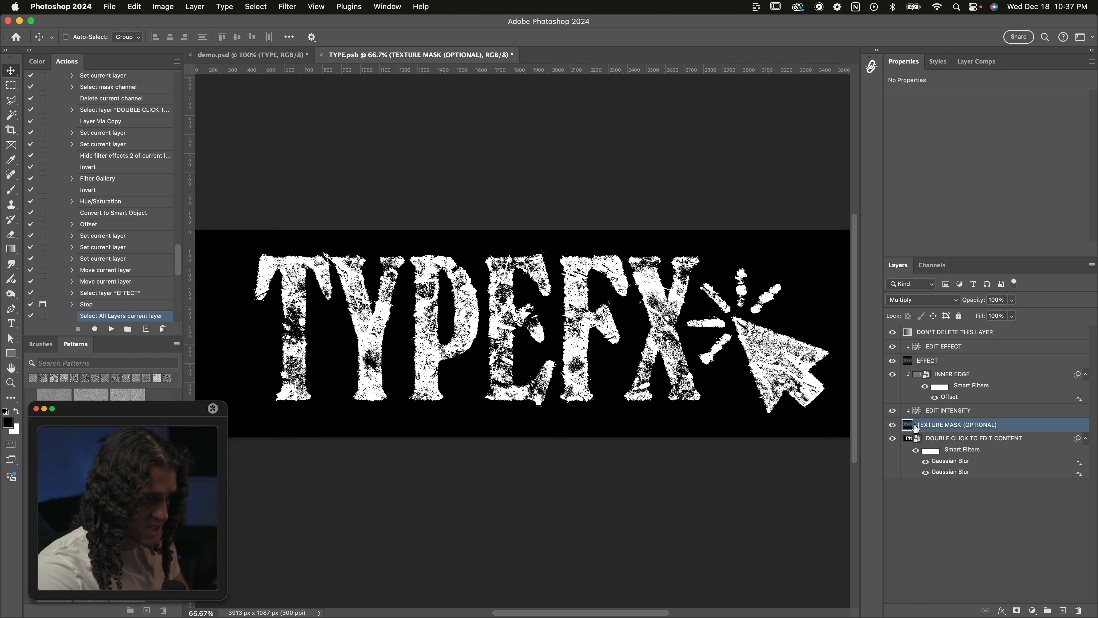
{"action": "left_click", "coordinate": [957, 441]}
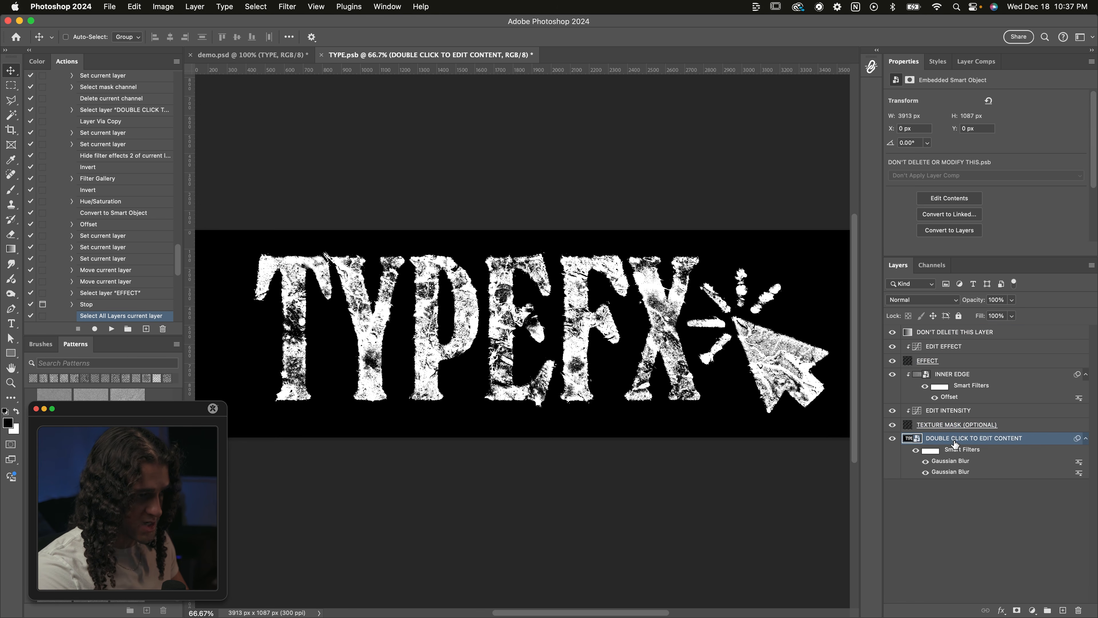
{"action": "double_click", "coordinate": [918, 440]}
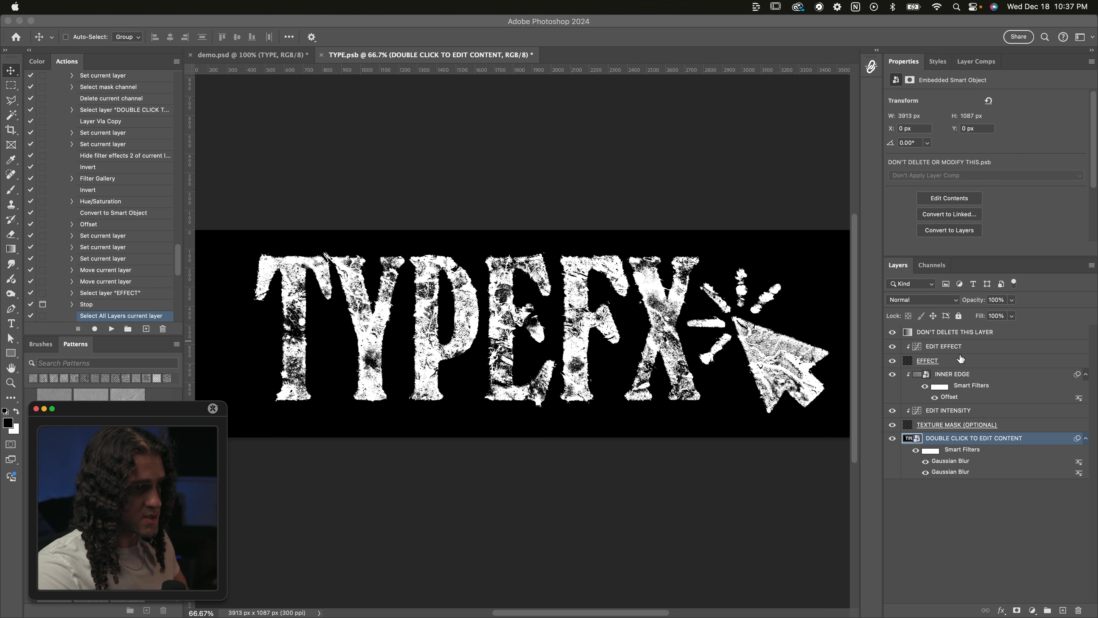
Select the EFFECT layer, look through the patterns offered in its pattern fill settings, and cancel them
{"action": "left_click", "coordinate": [914, 362]}
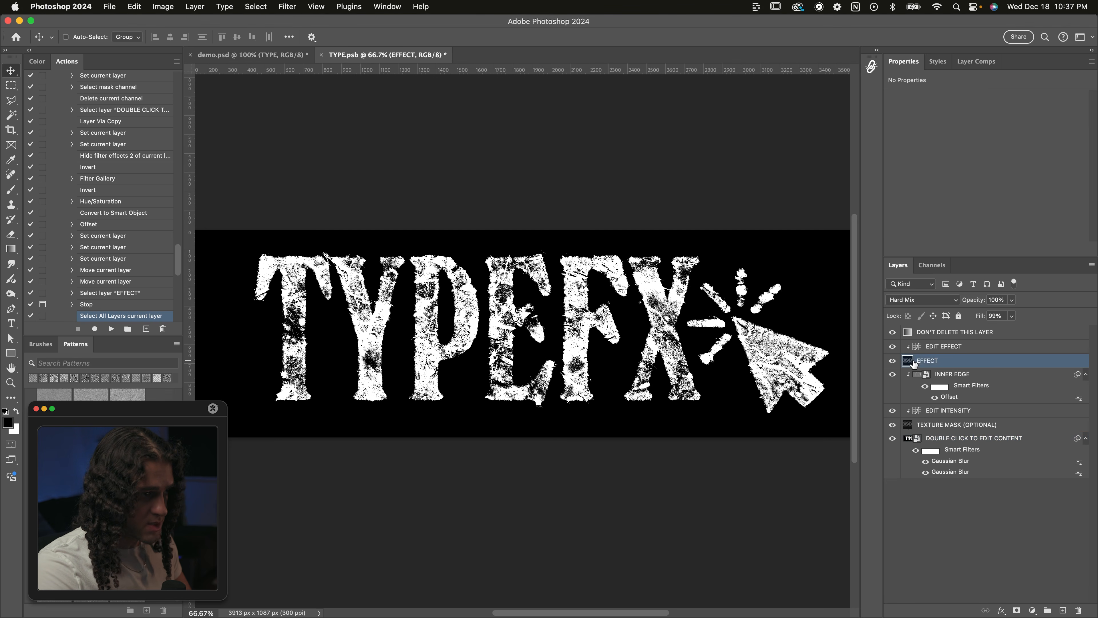
{"action": "scroll", "coordinate": [674, 326], "scroll_direction": "right", "scroll_amount": 1}
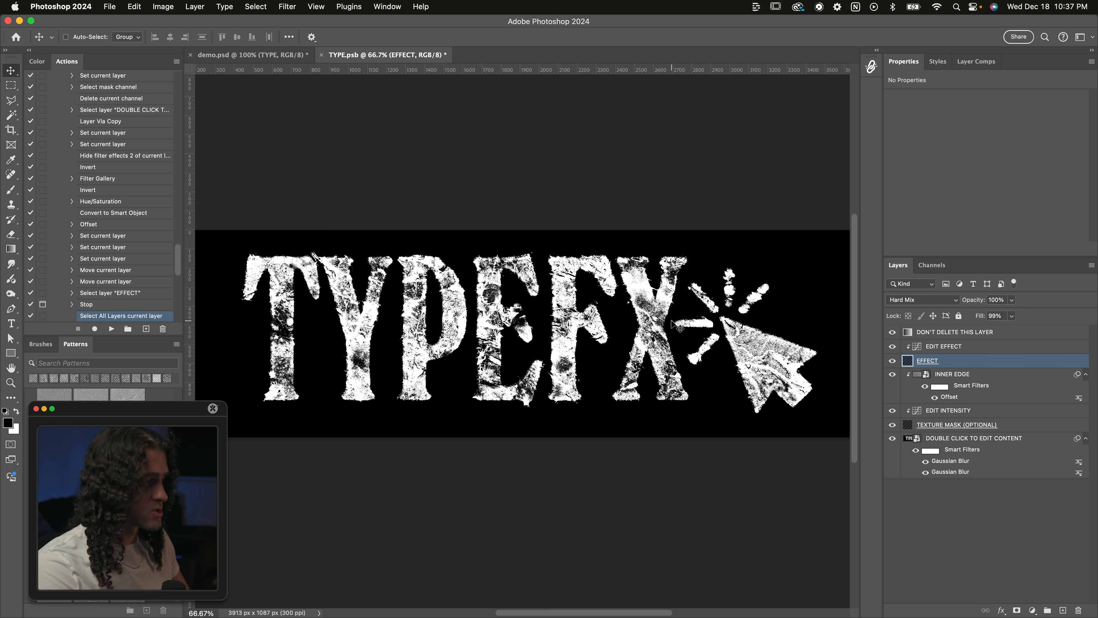
{"action": "scroll", "coordinate": [675, 326], "scroll_direction": "up", "scroll_amount": 1}
{"action": "scroll", "coordinate": [675, 327], "scroll_direction": "left", "scroll_amount": 1}
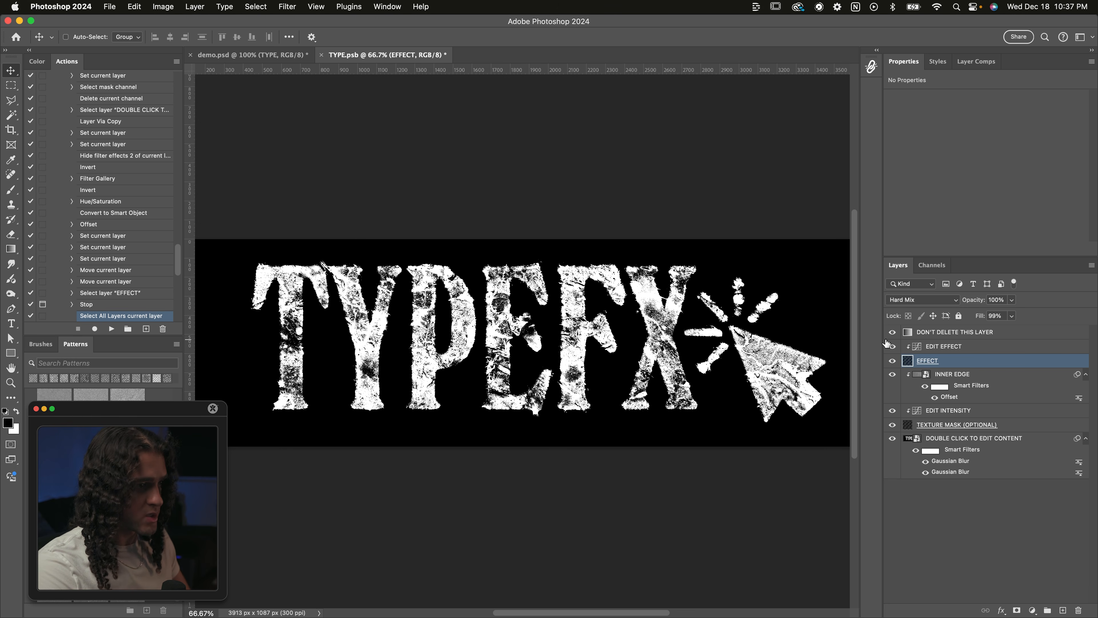
{"action": "double_click", "coordinate": [907, 362]}
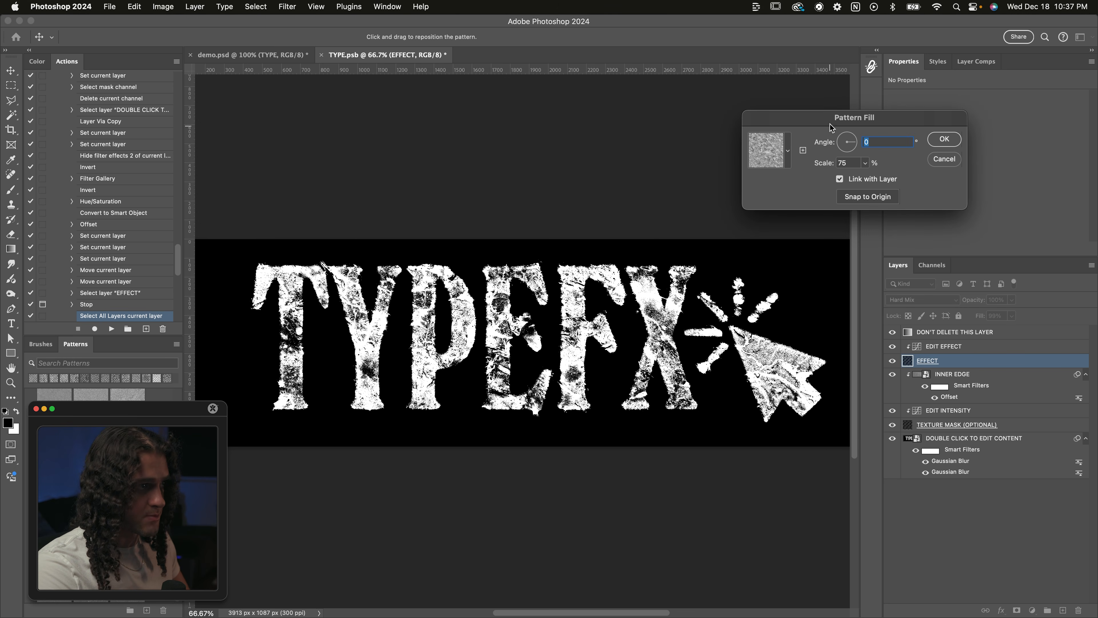
{"action": "left_click", "coordinate": [707, 153]}
{"action": "scroll", "coordinate": [691, 198], "scroll_direction": "up", "scroll_amount": 8}
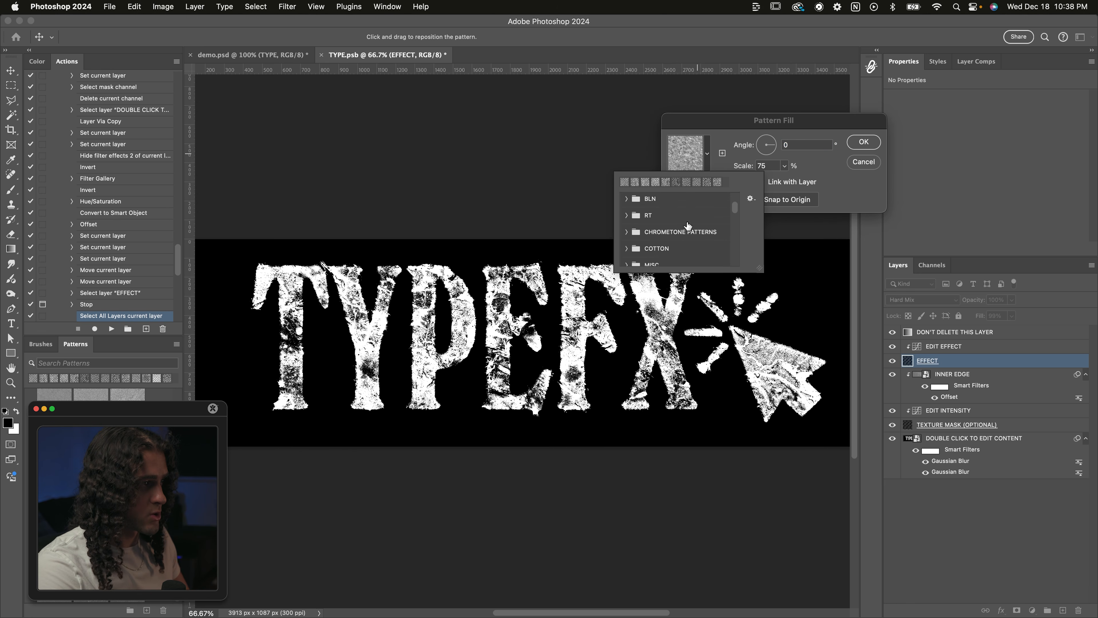
{"action": "scroll", "coordinate": [688, 225], "scroll_direction": "up", "scroll_amount": 5}
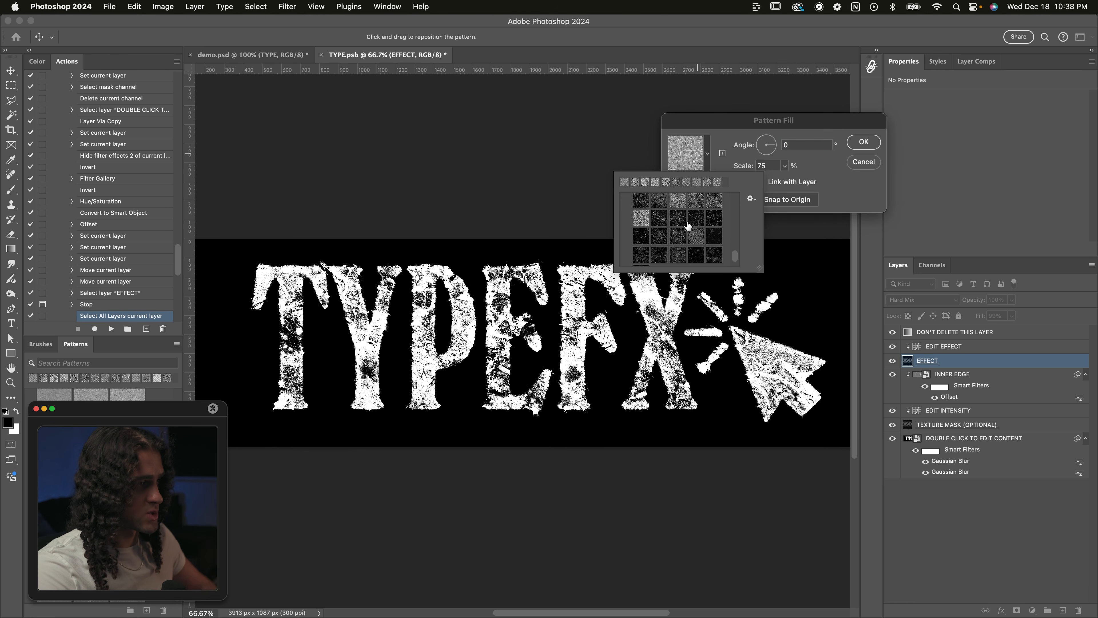
{"action": "left_click", "coordinate": [728, 126]}
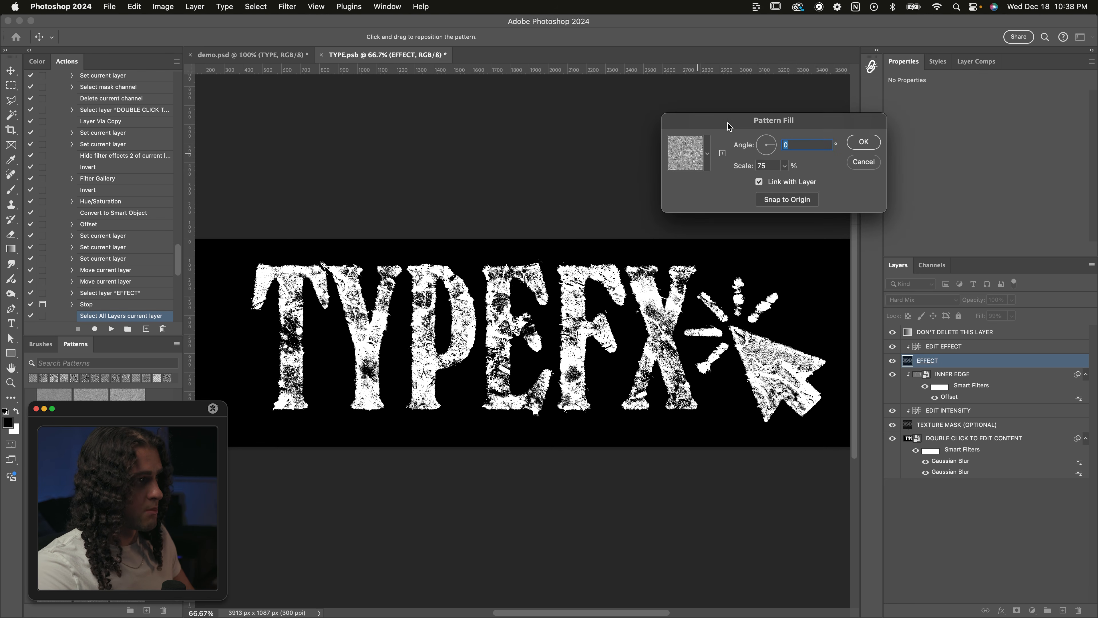
{"action": "left_click", "coordinate": [856, 164]}
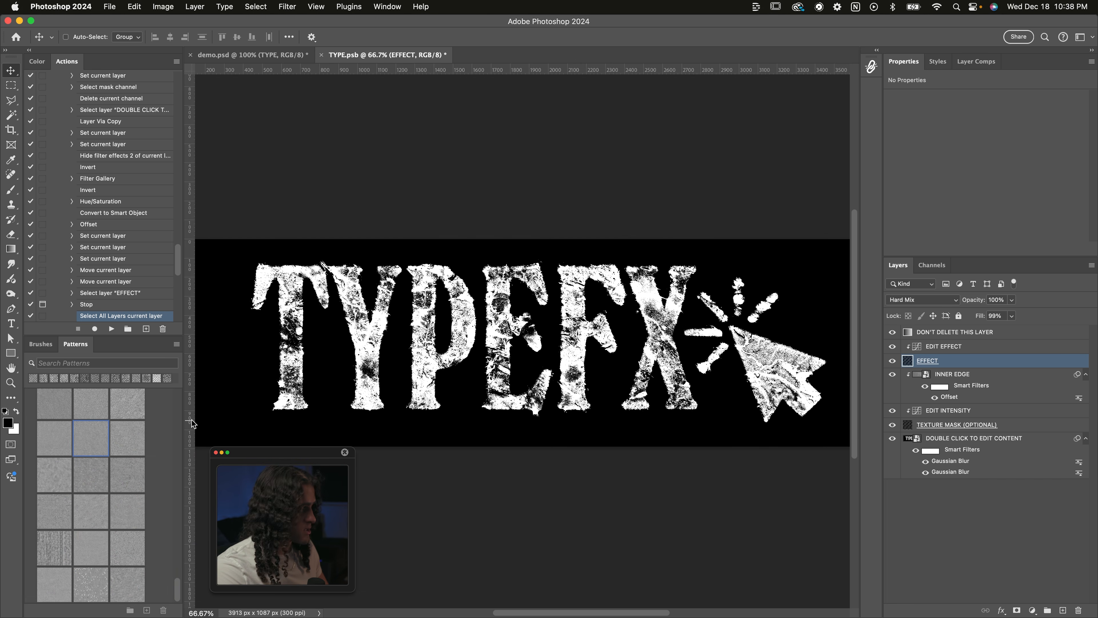
Try the EFFECT43 pattern from the pattern library on the EFFECT layer
{"action": "scroll", "coordinate": [87, 441], "scroll_direction": "up", "scroll_amount": 10}
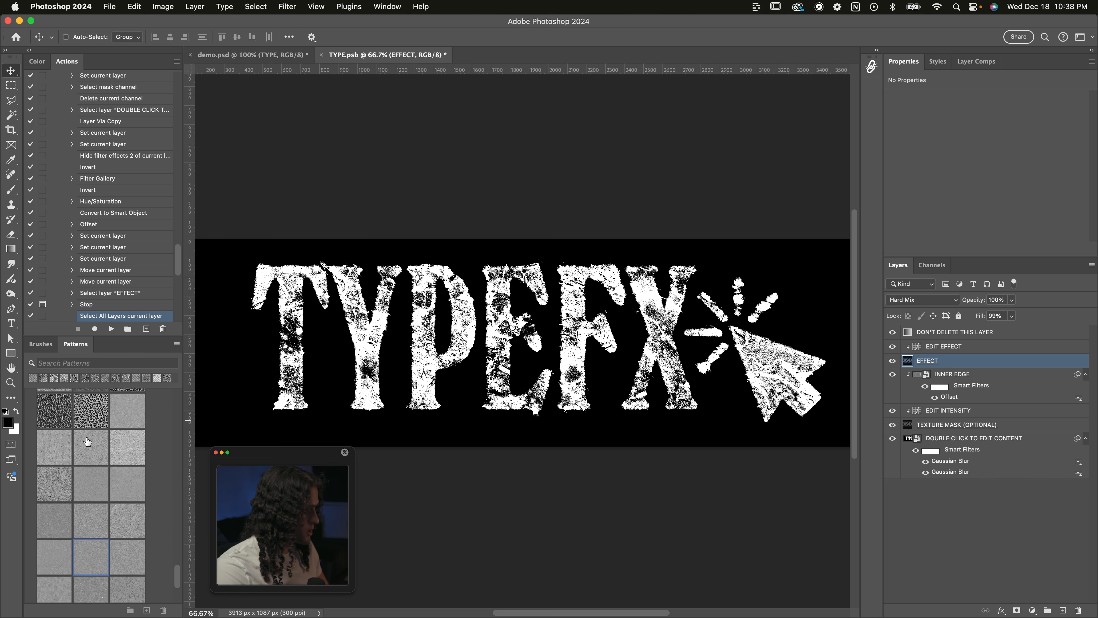
{"action": "scroll", "coordinate": [87, 442], "scroll_direction": "up", "scroll_amount": 5}
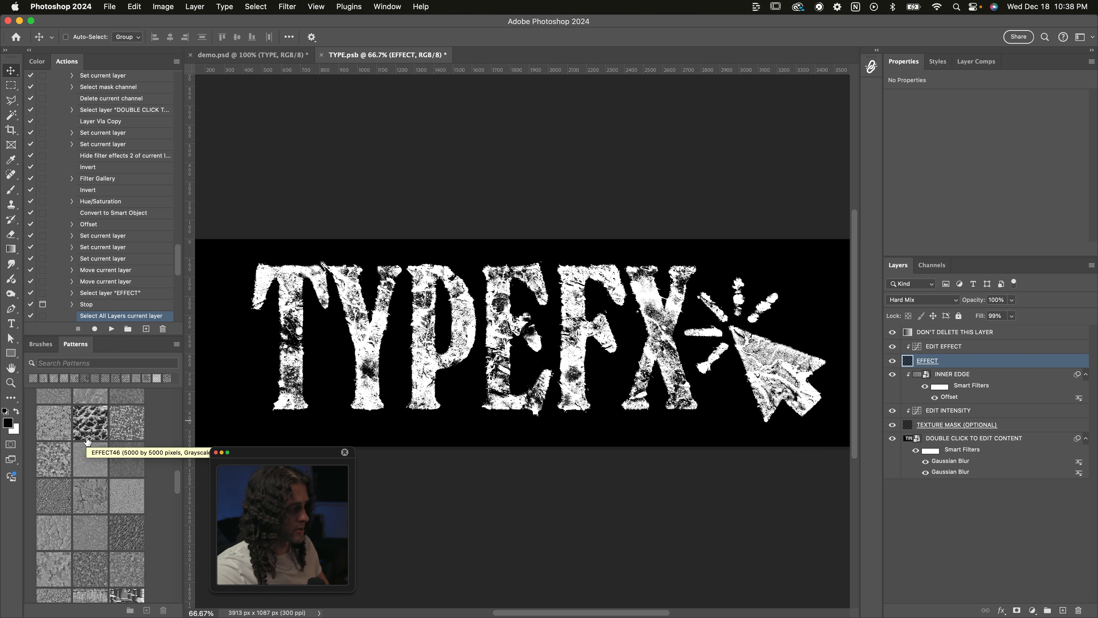
{"action": "scroll", "coordinate": [87, 441], "scroll_direction": "up", "scroll_amount": 3}
{"action": "left_click", "coordinate": [91, 452]}
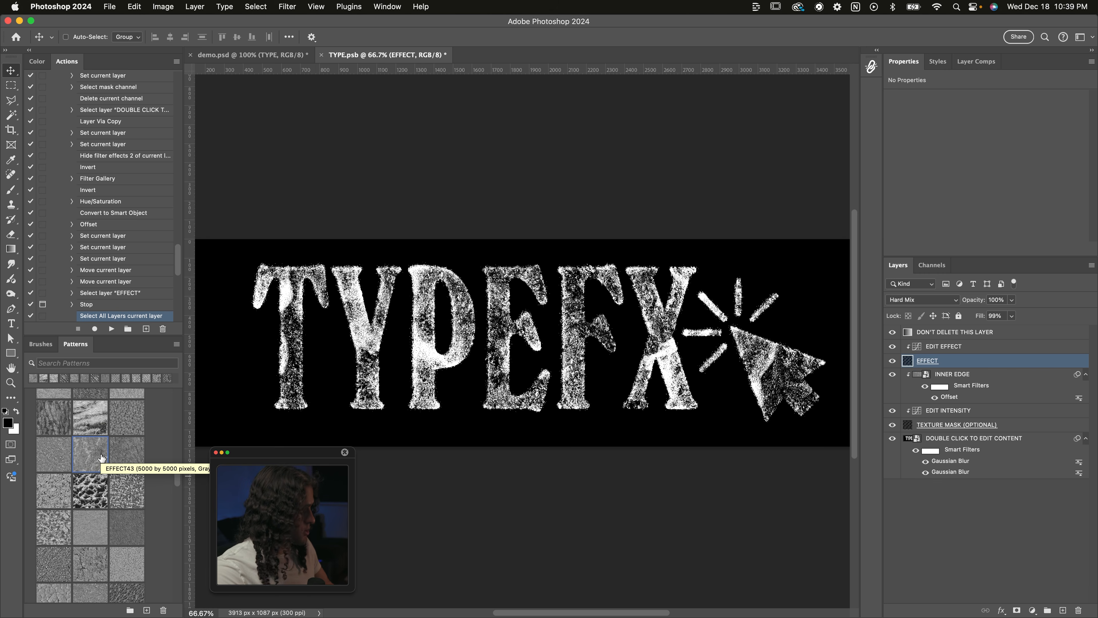
Try two other high-contrast streaked patterns, located above EFFECT43 in the library, on the EFFECT layer
{"action": "scroll", "coordinate": [100, 454], "scroll_direction": "up", "scroll_amount": 1}
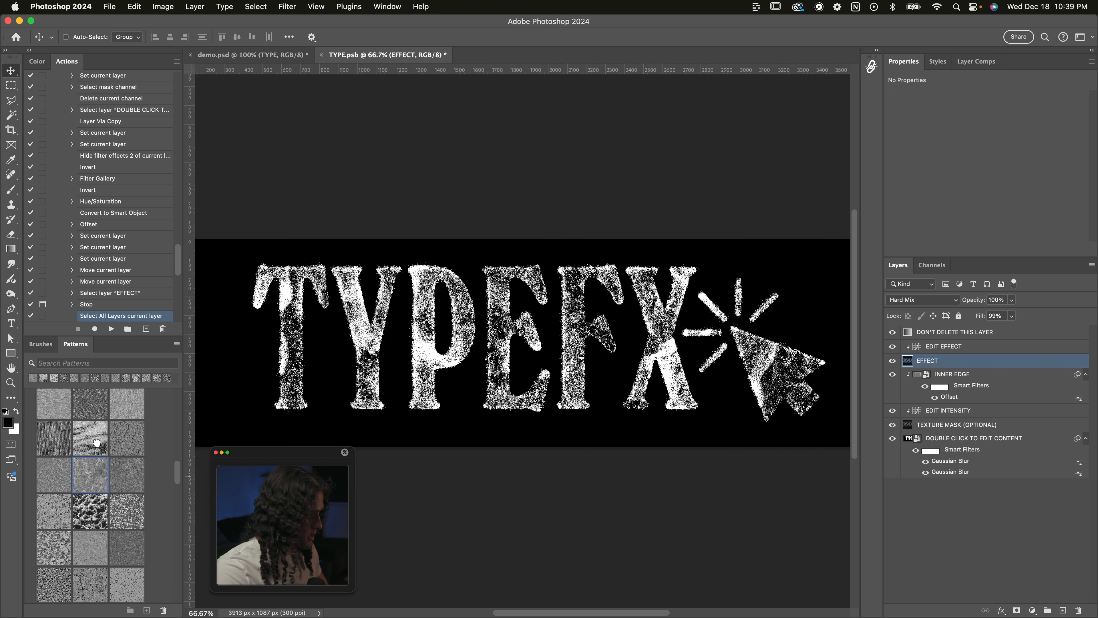
{"action": "left_click", "coordinate": [99, 449]}
{"action": "scroll", "coordinate": [97, 428], "scroll_direction": "up", "scroll_amount": 4}
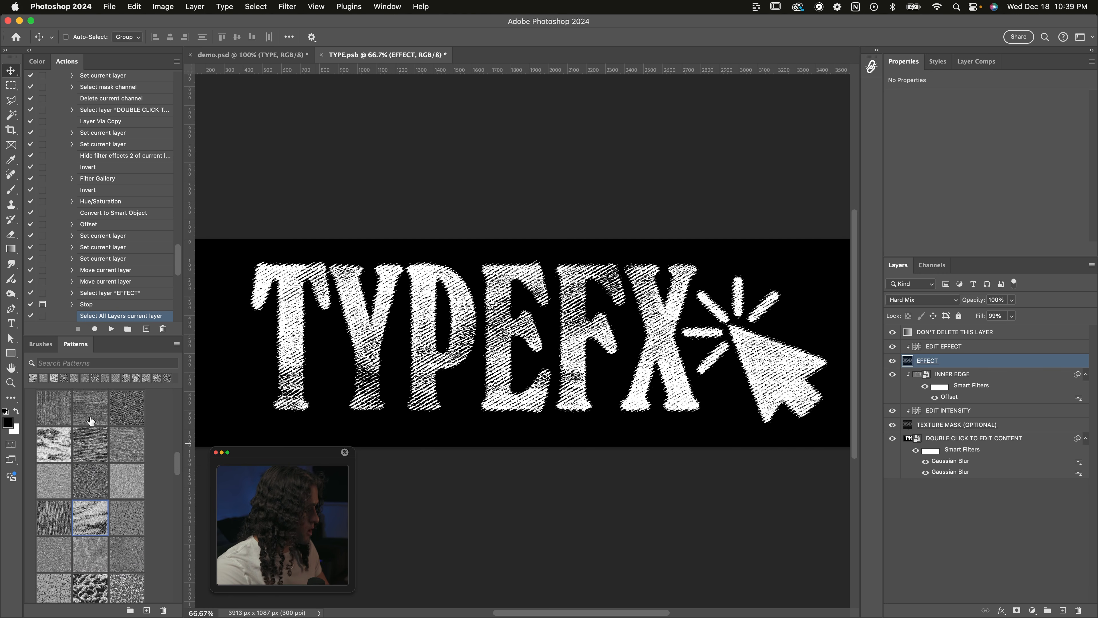
{"action": "left_click", "coordinate": [65, 438]}
{"action": "scroll", "coordinate": [94, 440], "scroll_direction": "up", "scroll_amount": 3}
{"action": "scroll", "coordinate": [94, 440], "scroll_direction": "up", "scroll_amount": 2}
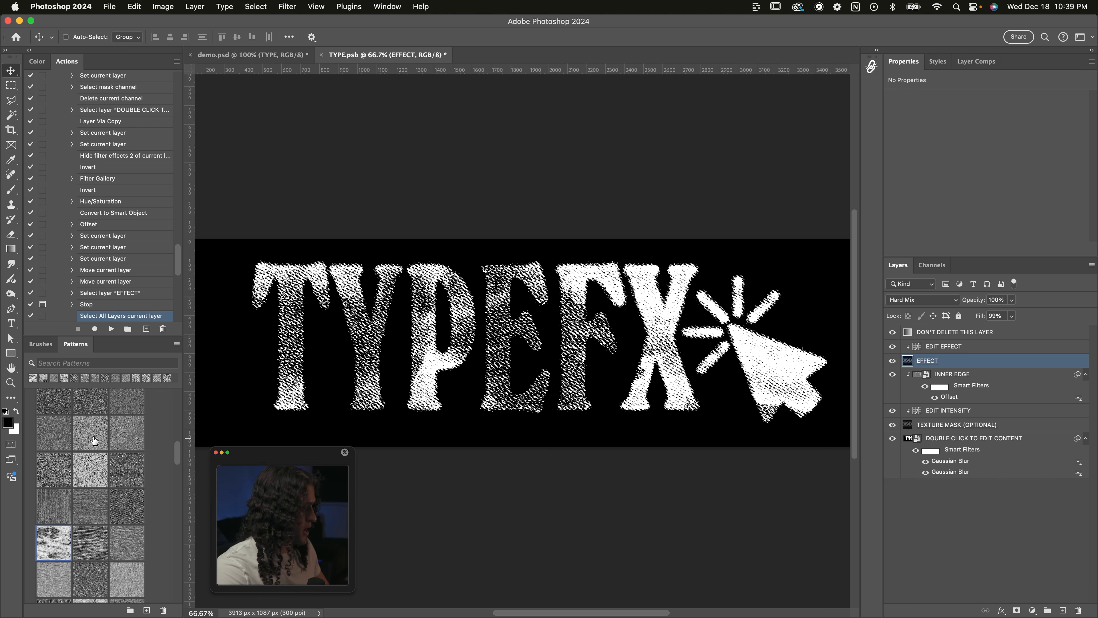
Apply the EFFECT2 pattern from the TYPE FX - EFFECTS group to the EFFECT layer
{"action": "scroll", "coordinate": [122, 440], "scroll_direction": "down", "scroll_amount": 6}
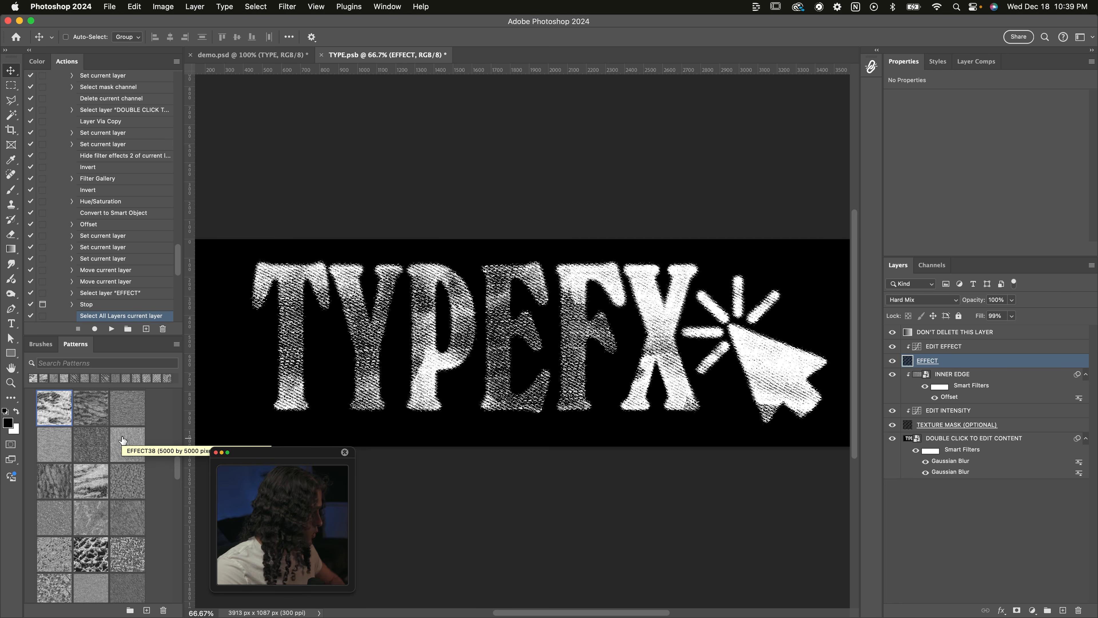
{"action": "scroll", "coordinate": [122, 440], "scroll_direction": "up", "scroll_amount": 10}
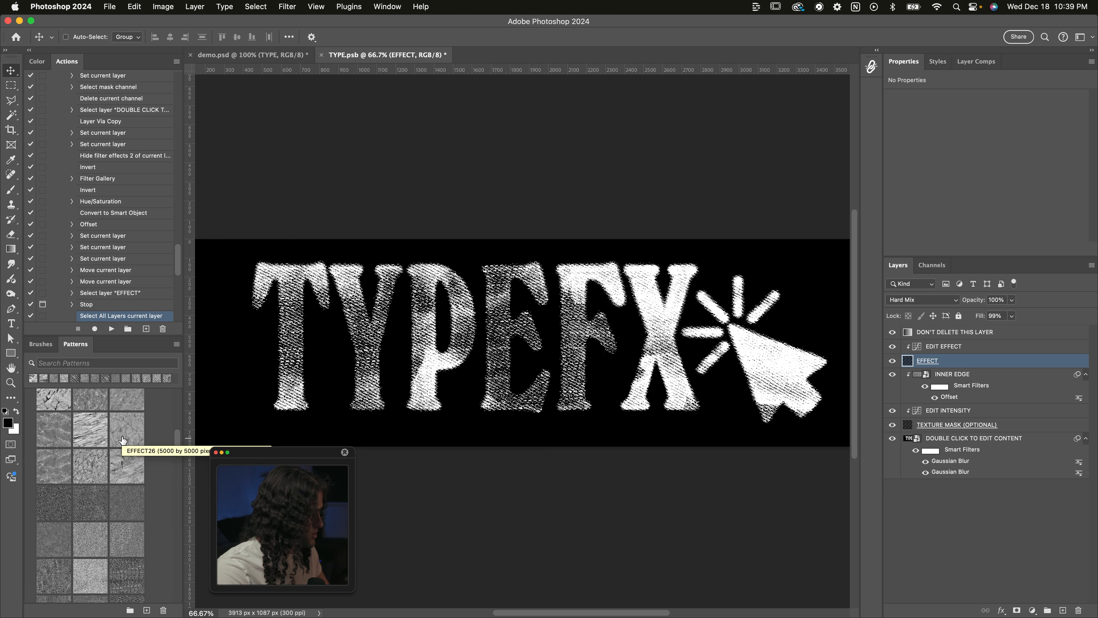
{"action": "scroll", "coordinate": [92, 423], "scroll_direction": "down", "scroll_amount": 4}
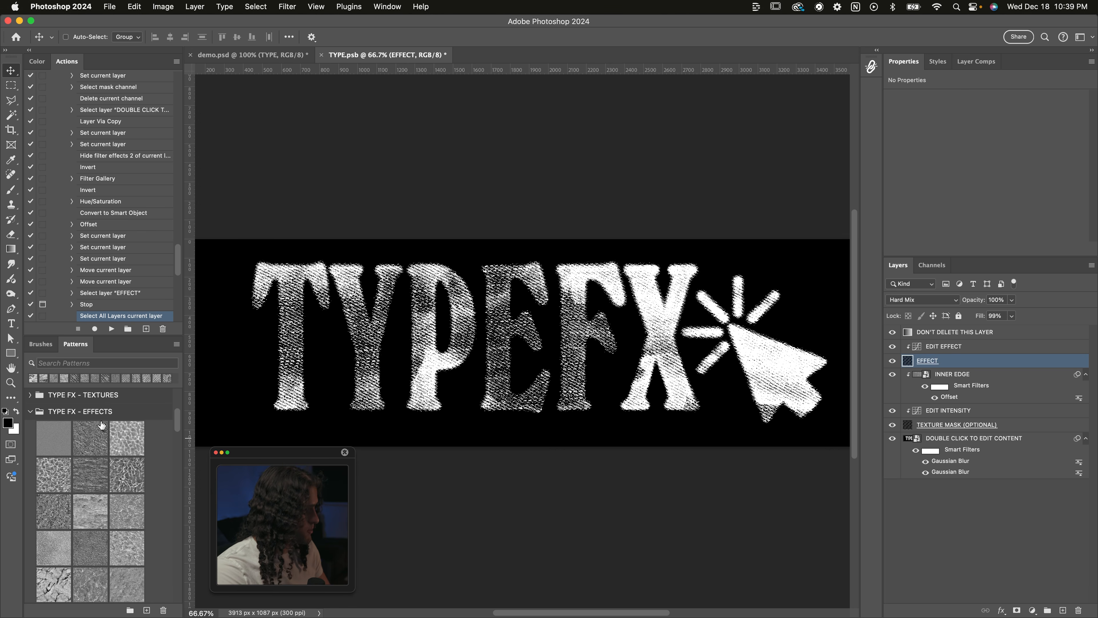
{"action": "scroll", "coordinate": [99, 425], "scroll_direction": "up", "scroll_amount": 1}
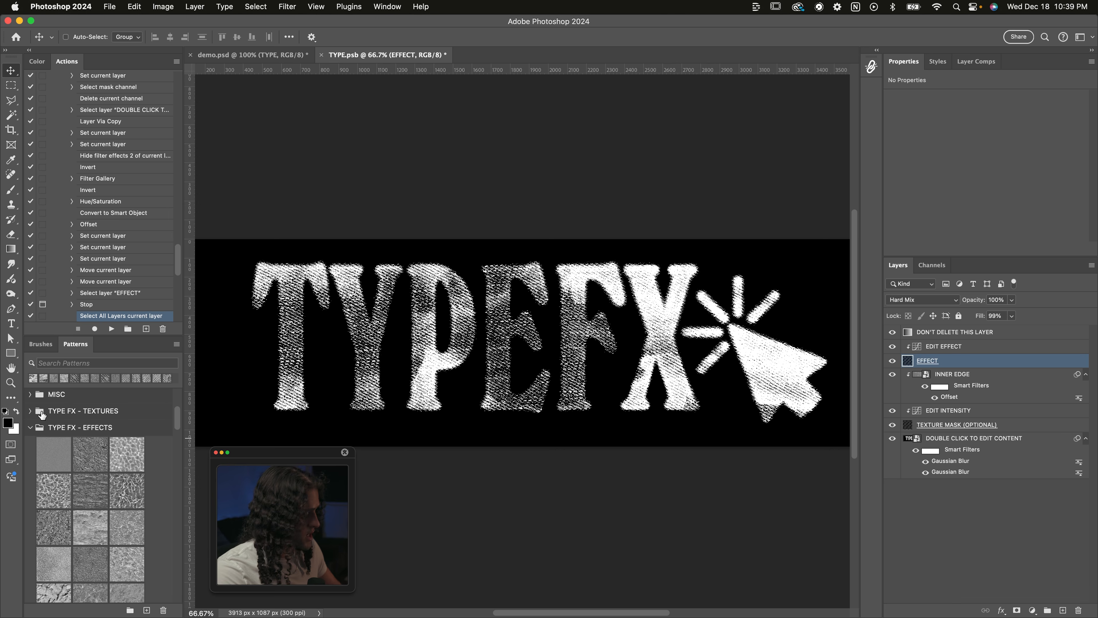
{"action": "left_click", "coordinate": [98, 427]}
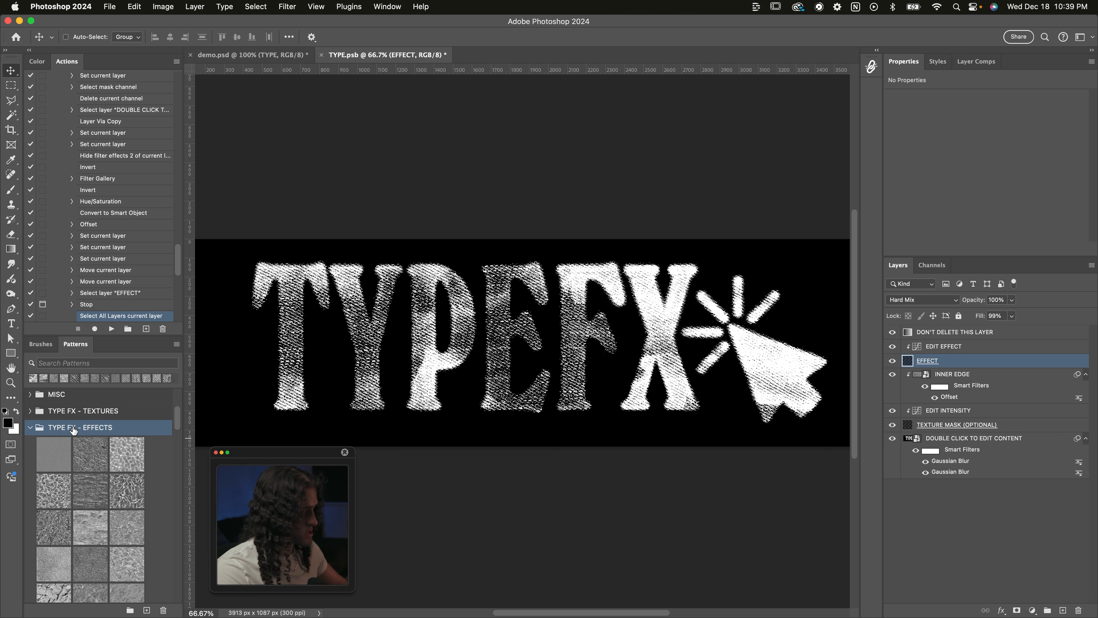
{"action": "scroll", "coordinate": [74, 430], "scroll_direction": "down", "scroll_amount": 3}
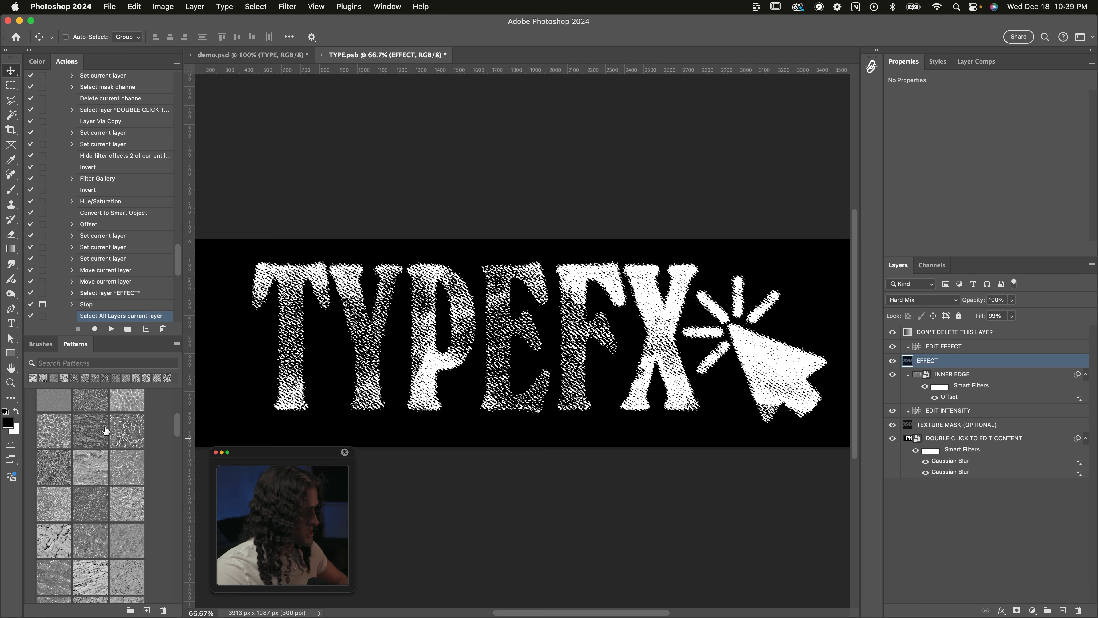
{"action": "left_click", "coordinate": [123, 402]}
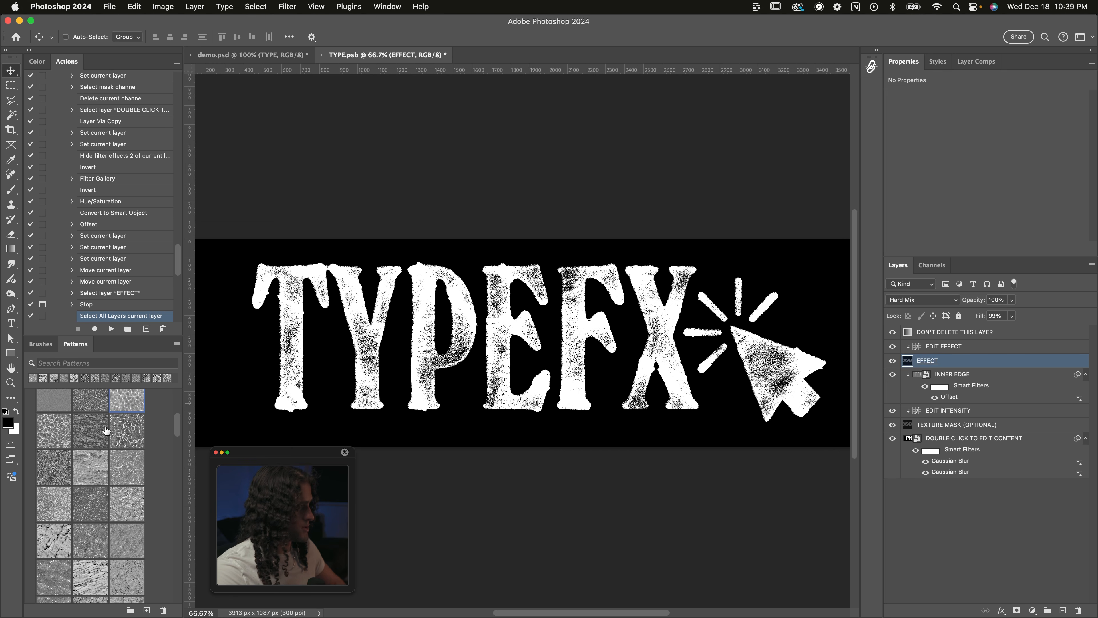
{"action": "scroll", "coordinate": [101, 432], "scroll_direction": "down", "scroll_amount": 2}
{"action": "left_click", "coordinate": [65, 423]}
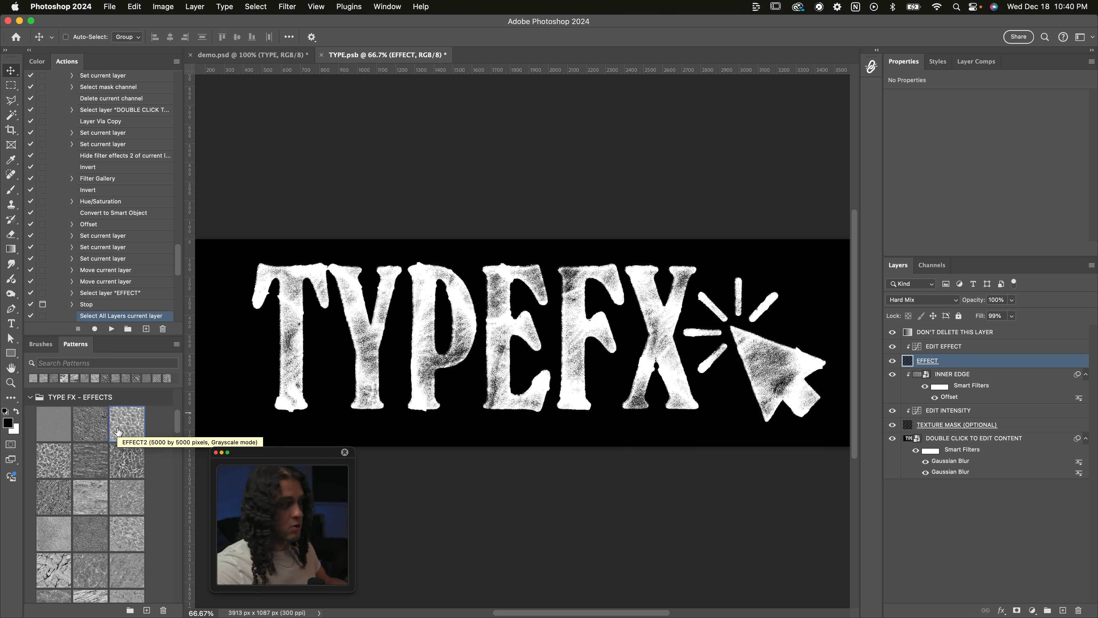
Look through the available patterns in the TYPE FX - EFFECTS group
{"action": "scroll", "coordinate": [117, 428], "scroll_direction": "down", "scroll_amount": 4}
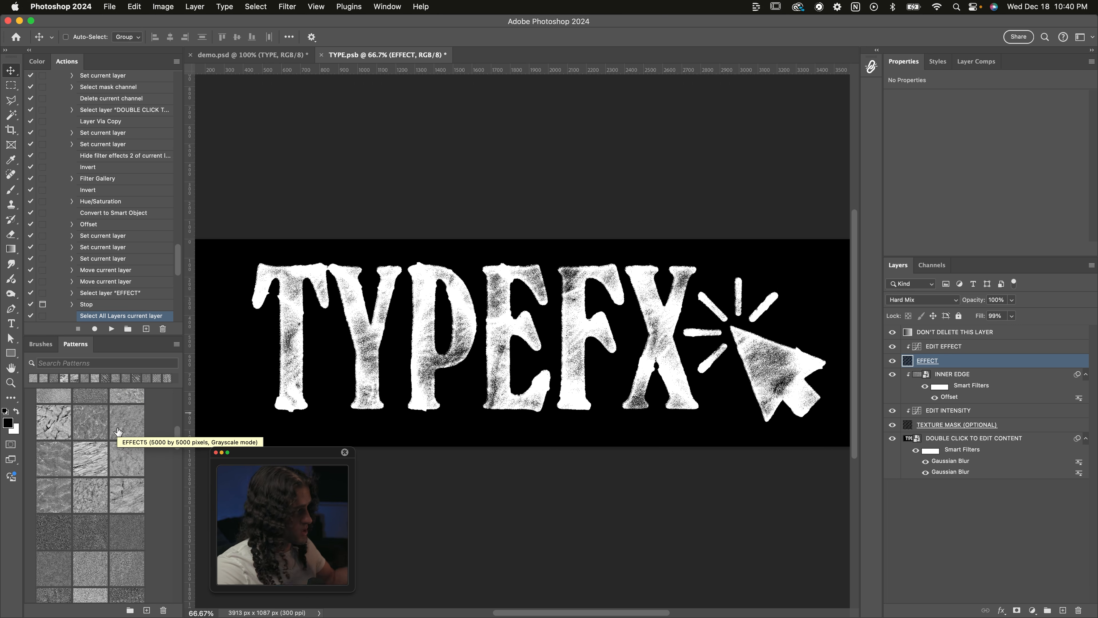
{"action": "scroll", "coordinate": [120, 435], "scroll_direction": "up", "scroll_amount": 4}
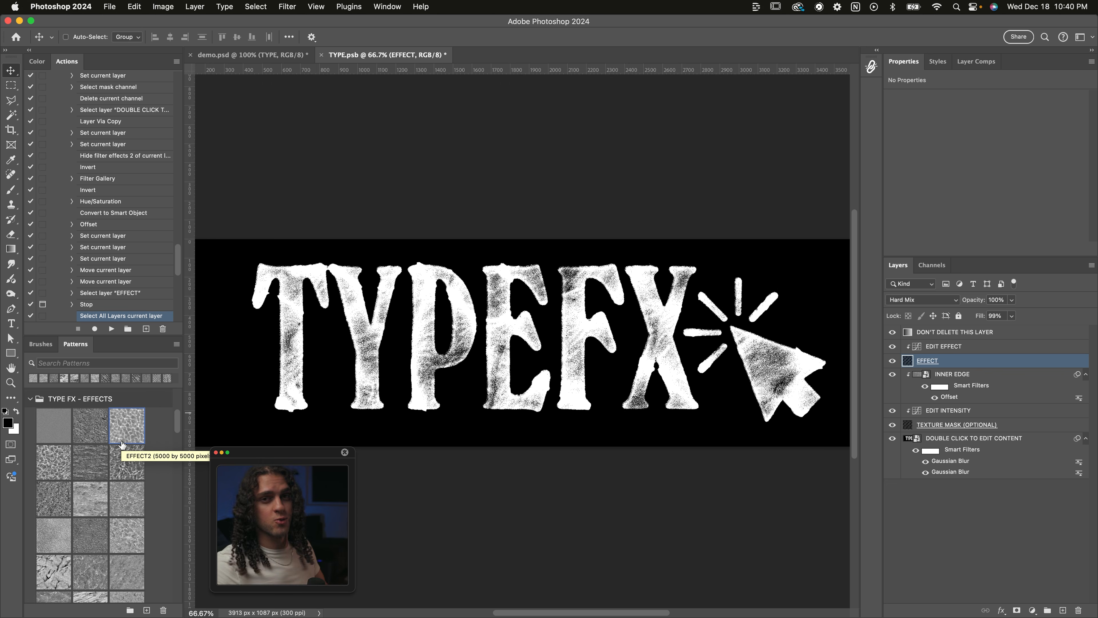
{"action": "scroll", "coordinate": [123, 441], "scroll_direction": "up", "scroll_amount": 1}
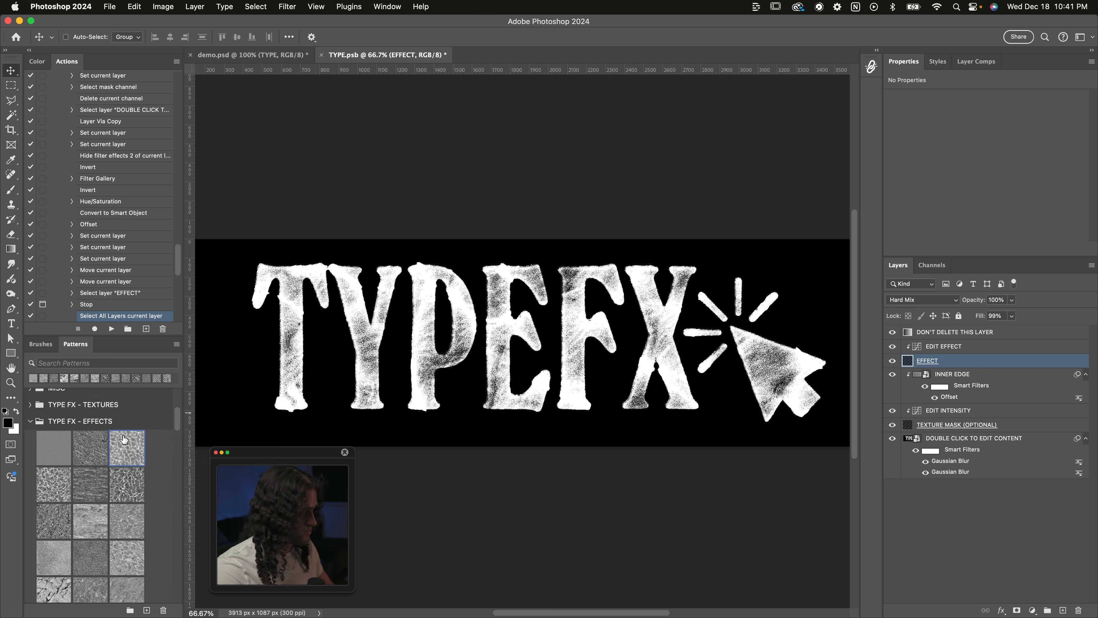
{"action": "scroll", "coordinate": [124, 439], "scroll_direction": "down", "scroll_amount": 5}
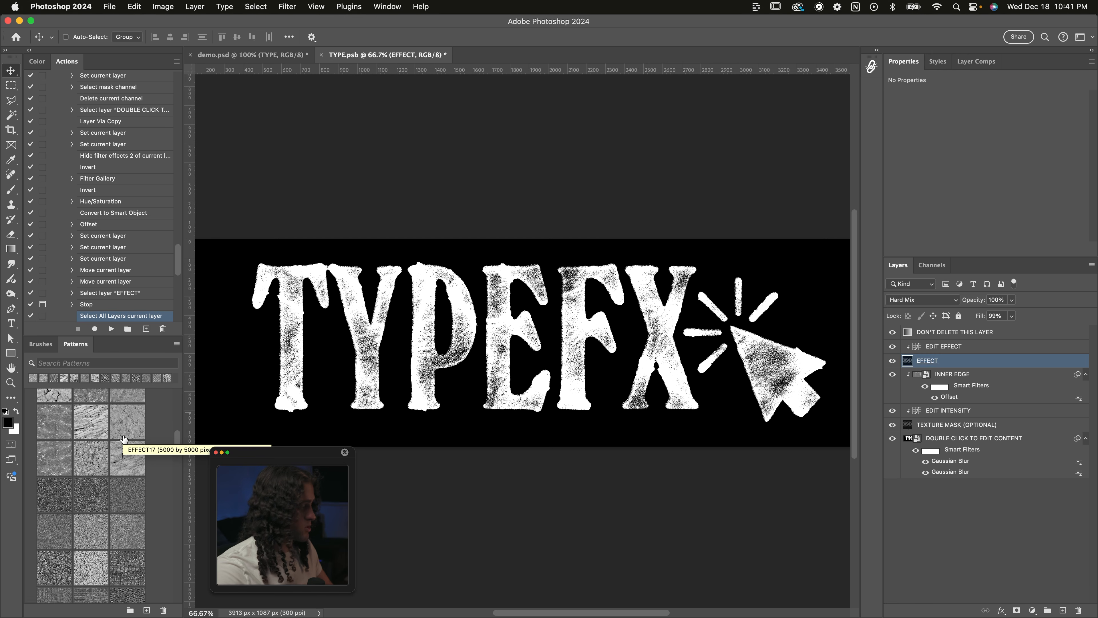
{"action": "scroll", "coordinate": [123, 439], "scroll_direction": "down", "scroll_amount": 7}
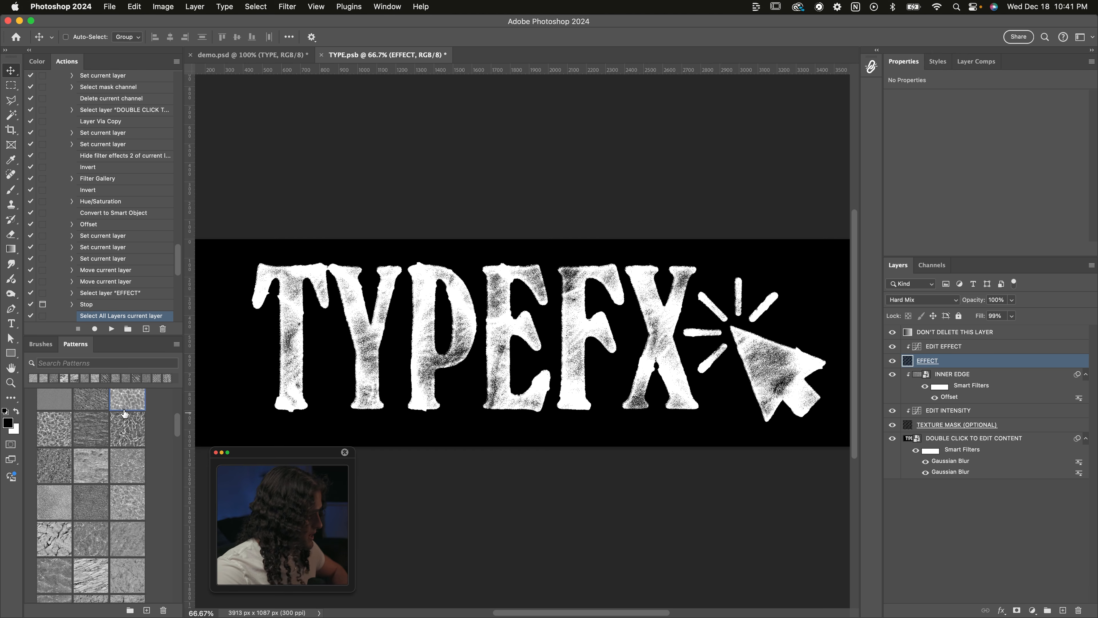
{"action": "scroll", "coordinate": [98, 461], "scroll_direction": "up", "scroll_amount": 5}
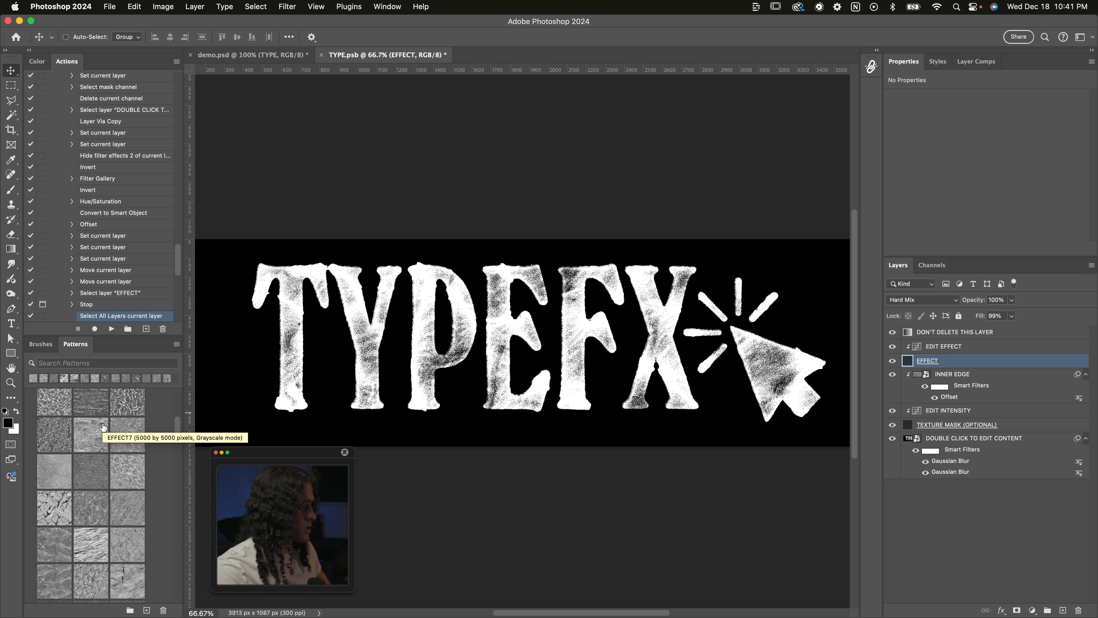
{"action": "scroll", "coordinate": [103, 427], "scroll_direction": "up", "scroll_amount": 5}
{"action": "scroll", "coordinate": [105, 428], "scroll_direction": "down", "scroll_amount": 3}
{"action": "scroll", "coordinate": [124, 432], "scroll_direction": "down", "scroll_amount": 2}
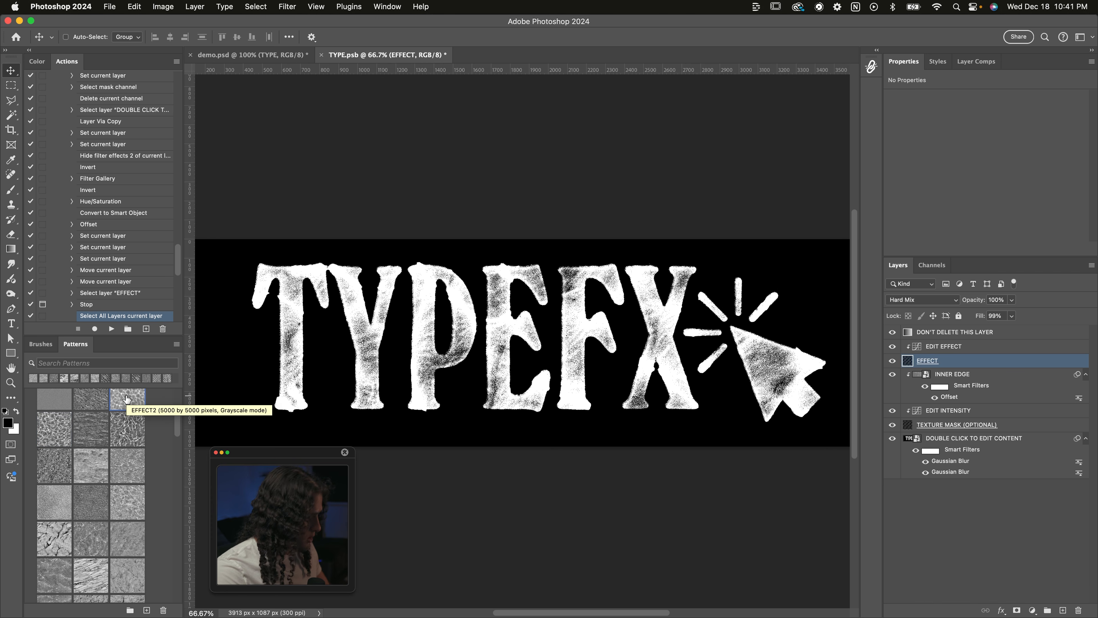
Select EFFECT2 together with four other nearby effect patterns, and bring up the options for the selection
{"action": "left_click", "coordinate": [59, 423], "text": "super"}
{"action": "left_click_drag", "start_coordinate": [123, 427], "coordinate": [130, 426]}
{"action": "left_click", "coordinate": [129, 426], "text": "super"}
{"action": "left_click", "coordinate": [102, 465], "text": "super"}
{"action": "left_click", "coordinate": [125, 470], "text": "super"}
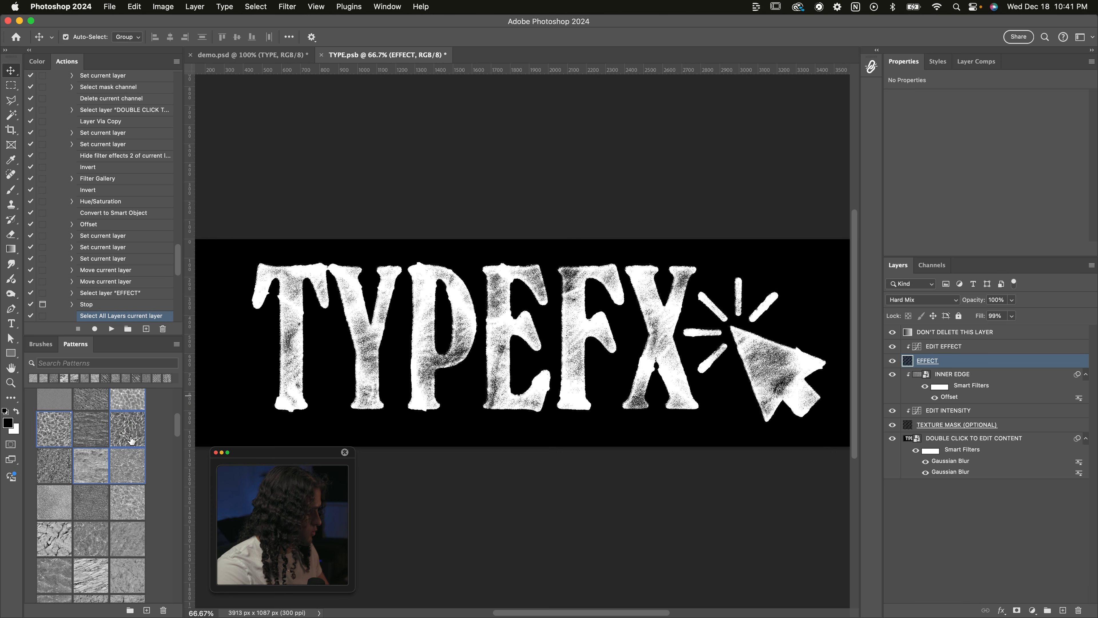
{"action": "right_click", "coordinate": [128, 403]}
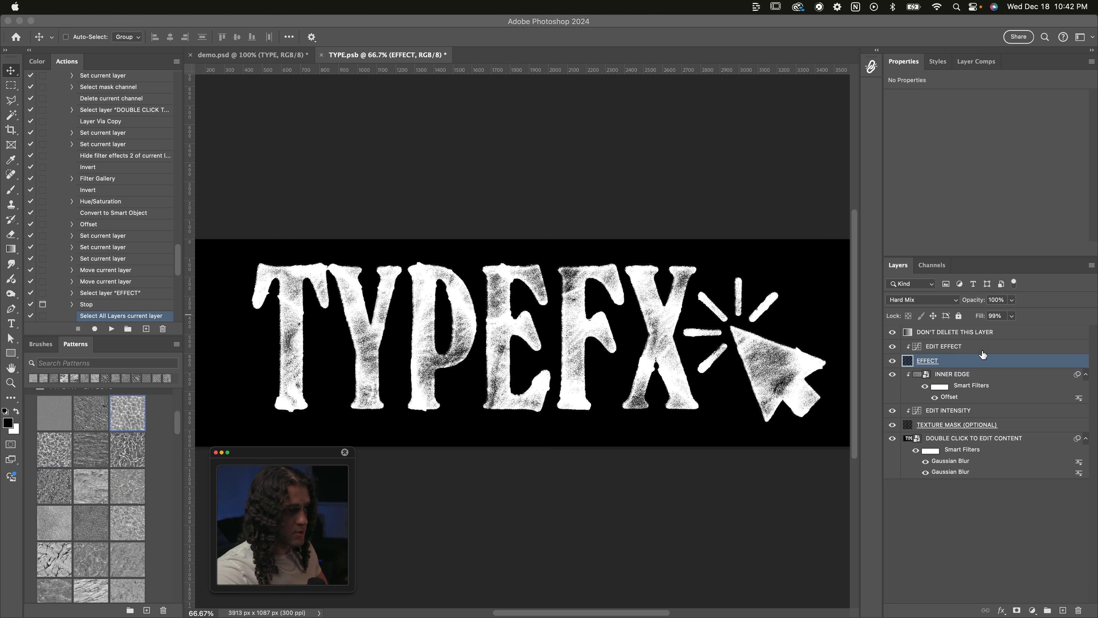
Show the EDIT EFFECT curves, and reshape the EDIT INTENSITY curve by adding and moving several points
{"action": "left_click", "coordinate": [966, 352]}
{"action": "left_click", "coordinate": [951, 349]}
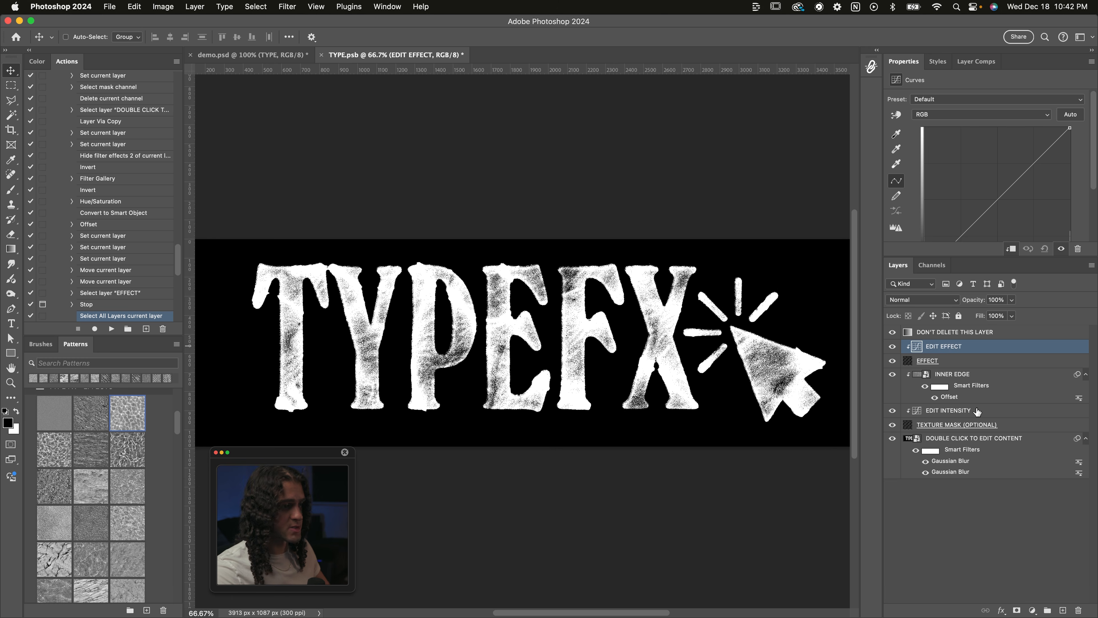
{"action": "left_click", "coordinate": [955, 411]}
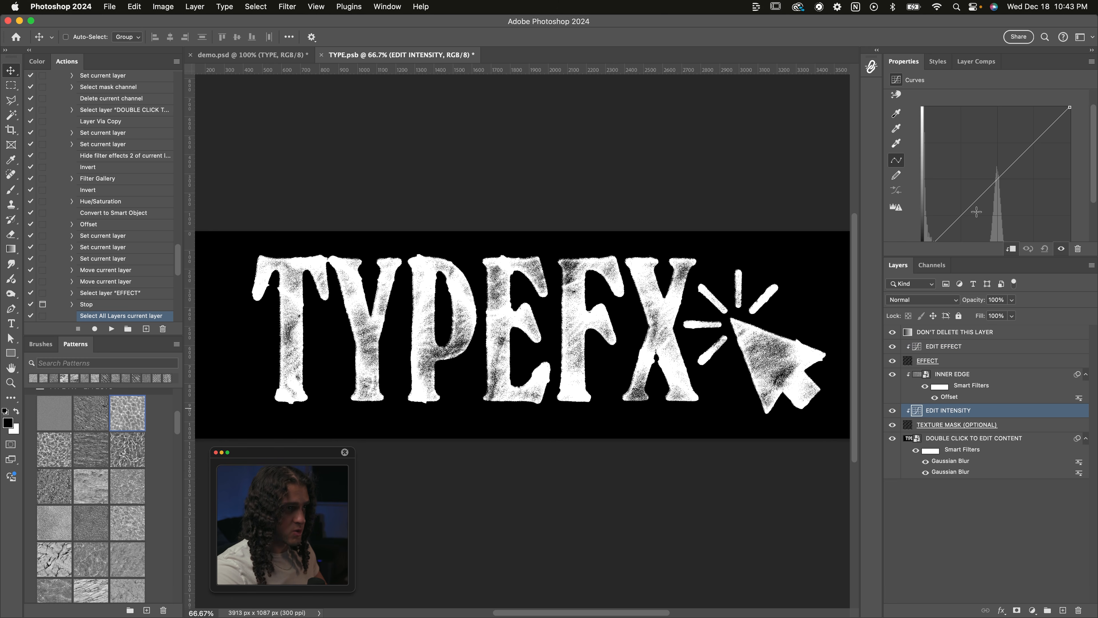
{"action": "left_click_drag", "start_coordinate": [992, 185], "coordinate": [954, 201]}
{"action": "mouse_move", "coordinate": [1025, 167]}
{"action": "left_mouse_down"}
{"action": "mouse_move", "coordinate": [1013, 154]}
{"action": "mouse_move", "coordinate": [1005, 172]}
{"action": "left_mouse_up"}
{"action": "left_click_drag", "start_coordinate": [1029, 129], "coordinate": [1034, 143]}
Reset the EDIT INTENSITY curve to the Default preset
{"action": "scroll", "coordinate": [1034, 147], "scroll_direction": "up", "scroll_amount": 1}
{"action": "left_click", "coordinate": [981, 107]}
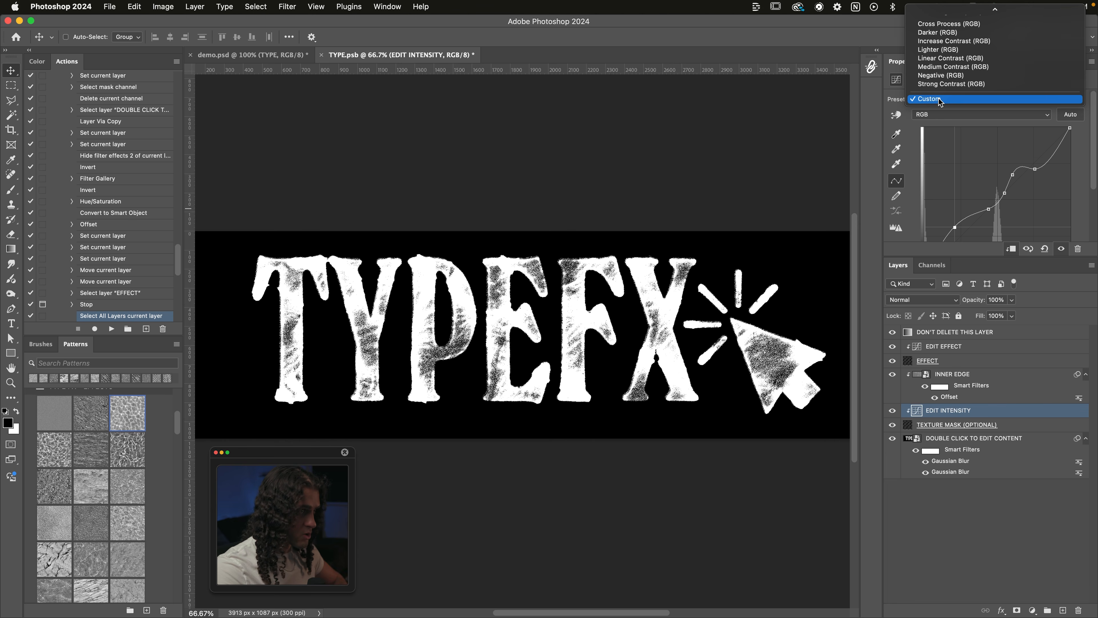
{"action": "left_click", "coordinate": [929, 10]}
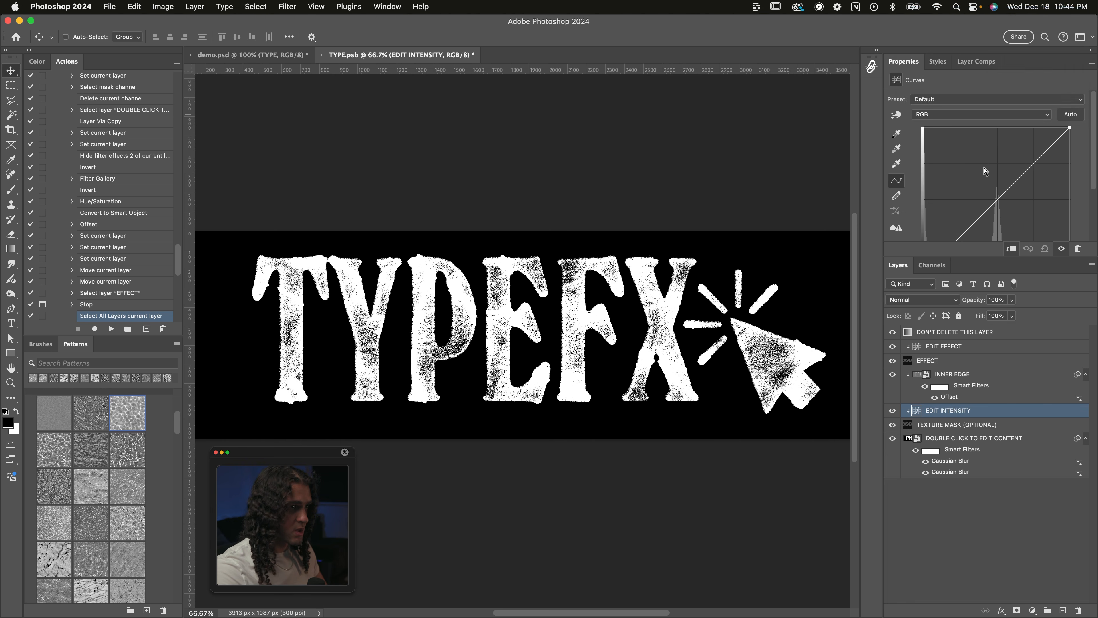
Brighten the EDIT INTENSITY curve by adding one point and moving it towards the shadows
{"action": "scroll", "coordinate": [990, 177], "scroll_direction": "down", "scroll_amount": 1}
{"action": "left_click_drag", "start_coordinate": [1000, 178], "coordinate": [976, 178]}
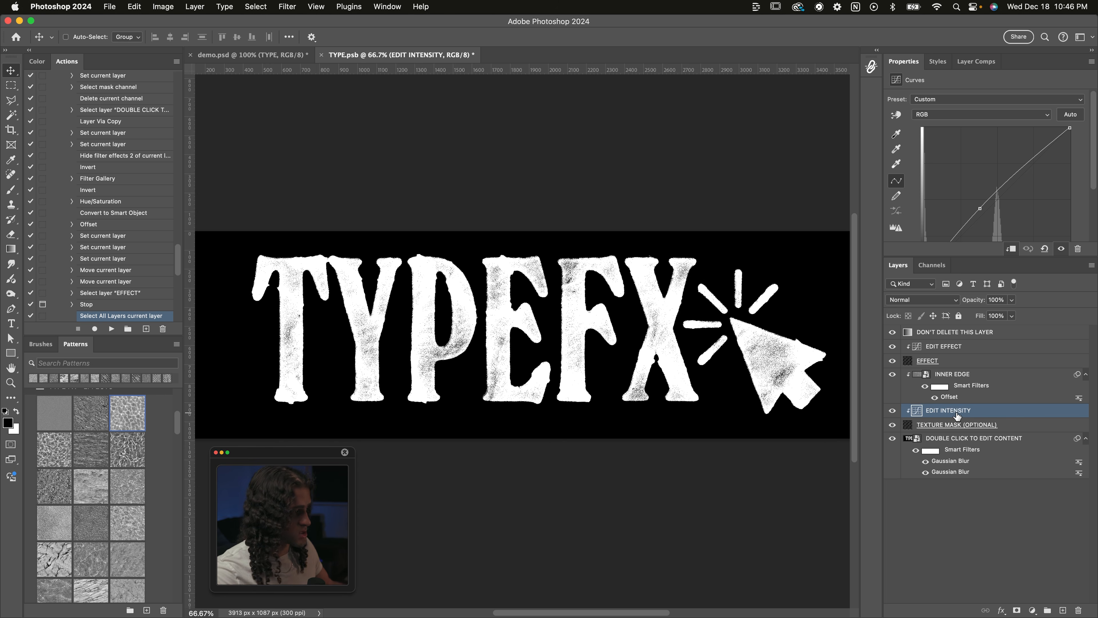
{"action": "left_click", "coordinate": [956, 425]}
{"action": "left_click", "coordinate": [938, 411]}
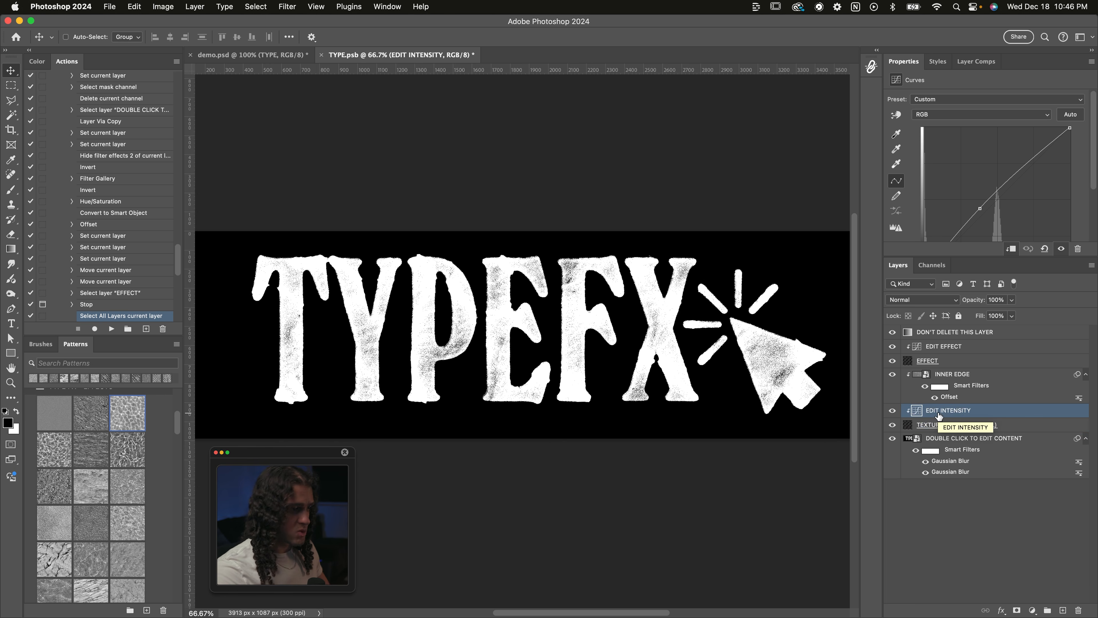
Select the TEXTURE MASK (OPTIONAL) layer and expand the TYPE FX - TEXTURES pattern group
{"action": "left_click", "coordinate": [938, 425]}
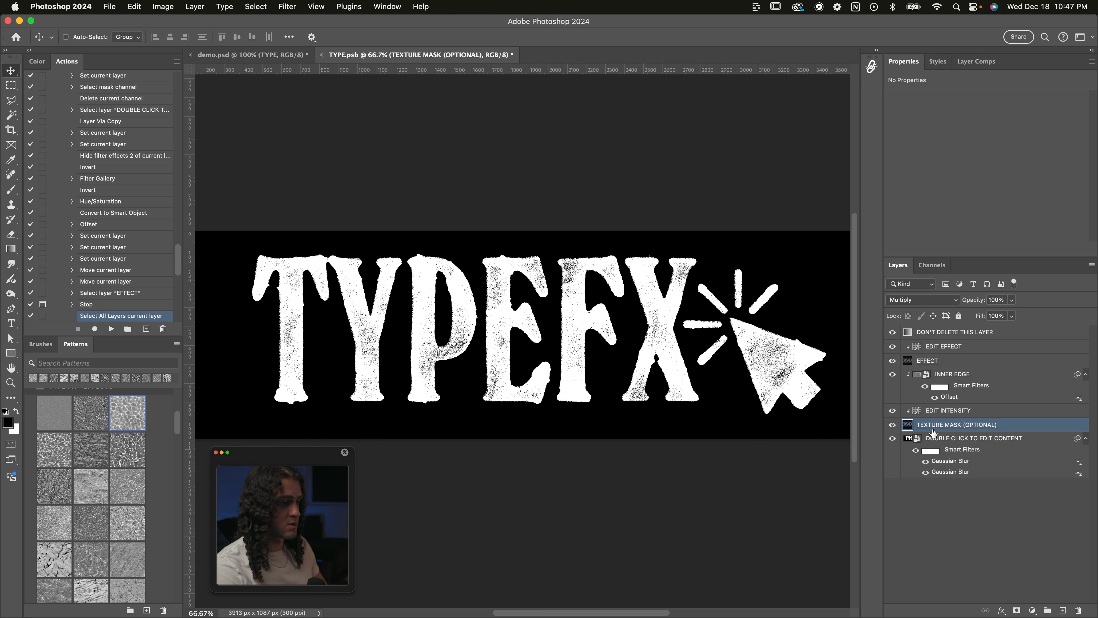
{"action": "scroll", "coordinate": [126, 447], "scroll_direction": "up", "scroll_amount": 2}
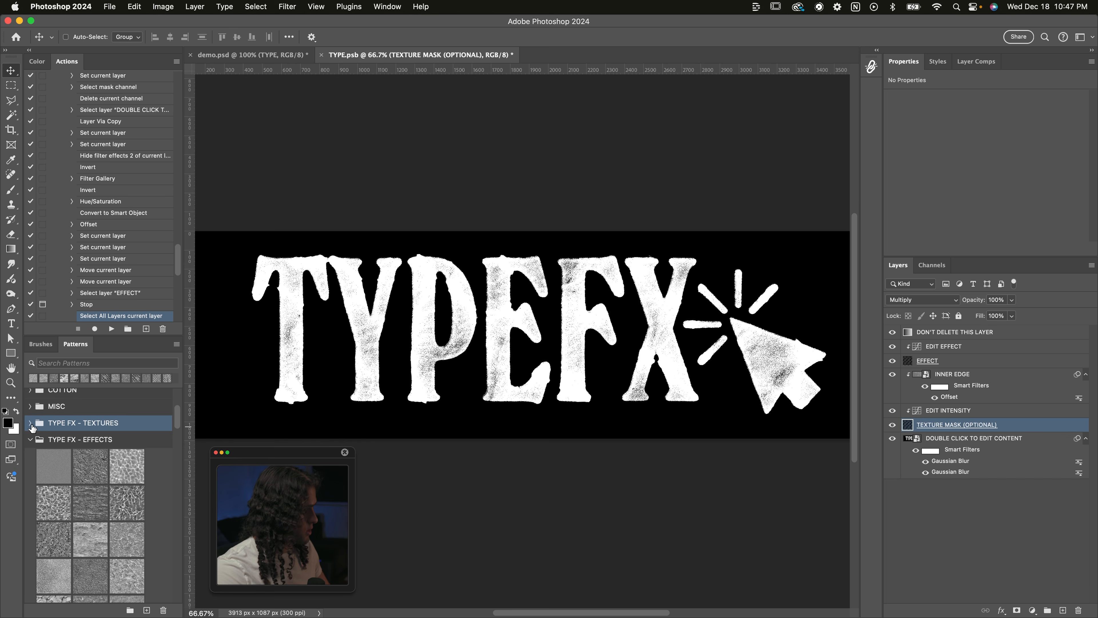
{"action": "left_click", "coordinate": [30, 423]}
{"action": "scroll", "coordinate": [87, 433], "scroll_direction": "down", "scroll_amount": 1}
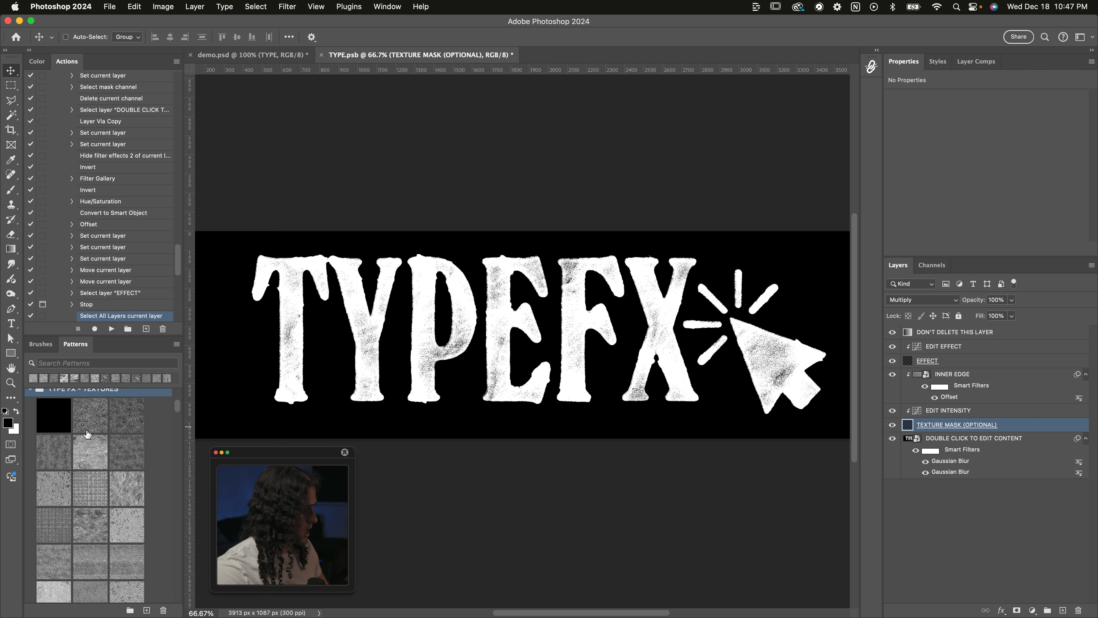
Try texture patterns from the first rows of TYPE FX - TEXTURES on the TEXTURE MASK (OPTIONAL) layer, then browse further textures
{"action": "left_click", "coordinate": [89, 413]}
{"action": "left_click", "coordinate": [127, 414]}
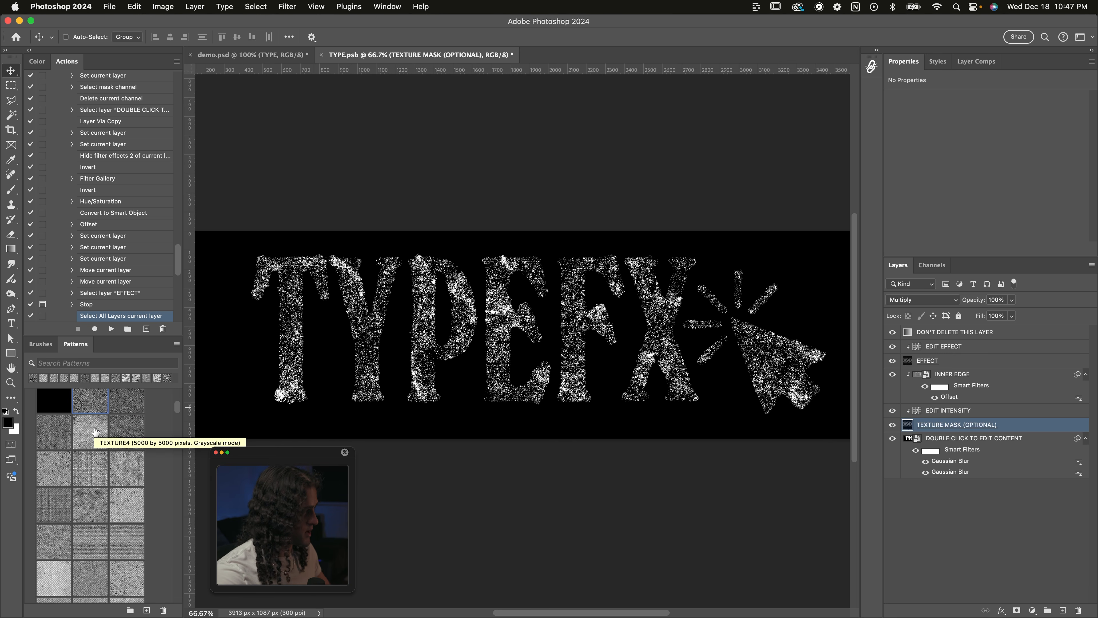
{"action": "scroll", "coordinate": [95, 431], "scroll_direction": "up", "scroll_amount": 1}
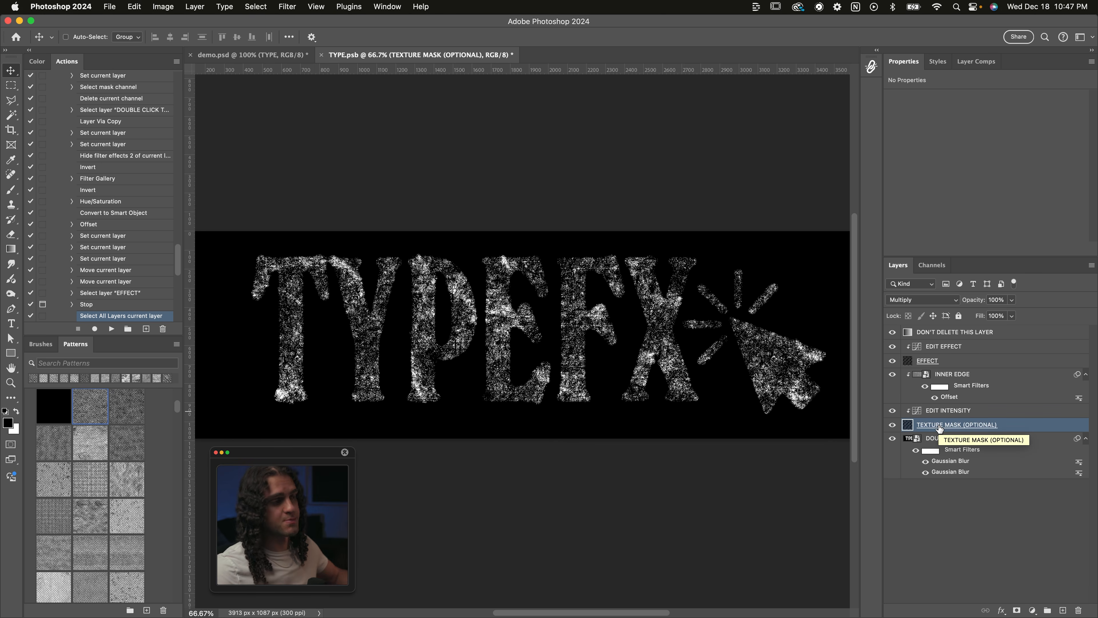
{"action": "key", "text": "super+Tab"}
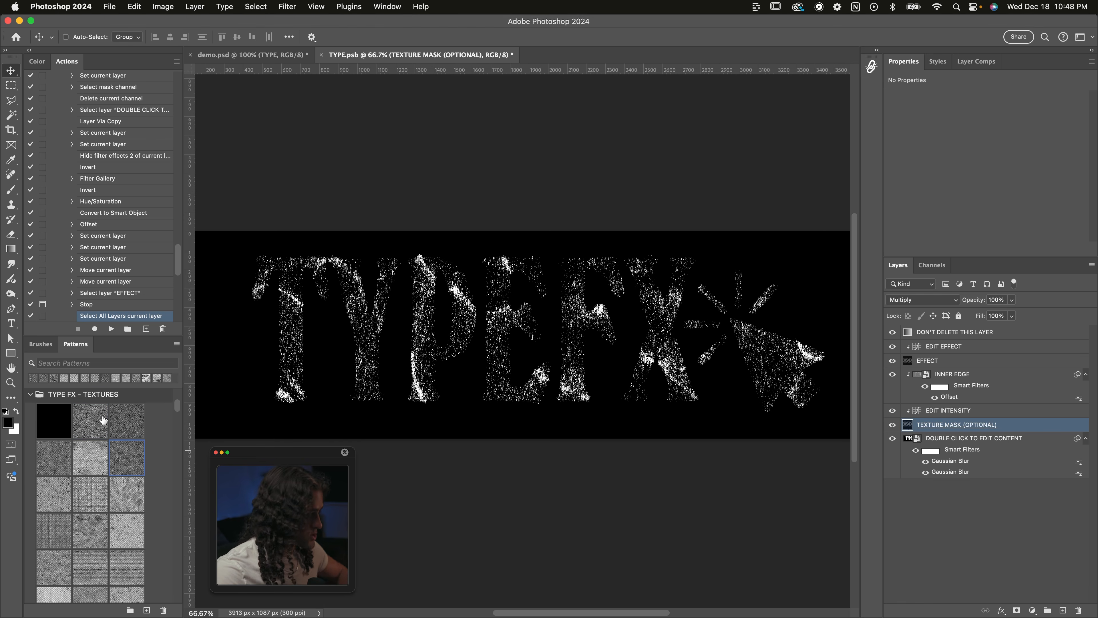
{"action": "scroll", "coordinate": [103, 420], "scroll_direction": "down", "scroll_amount": 10}
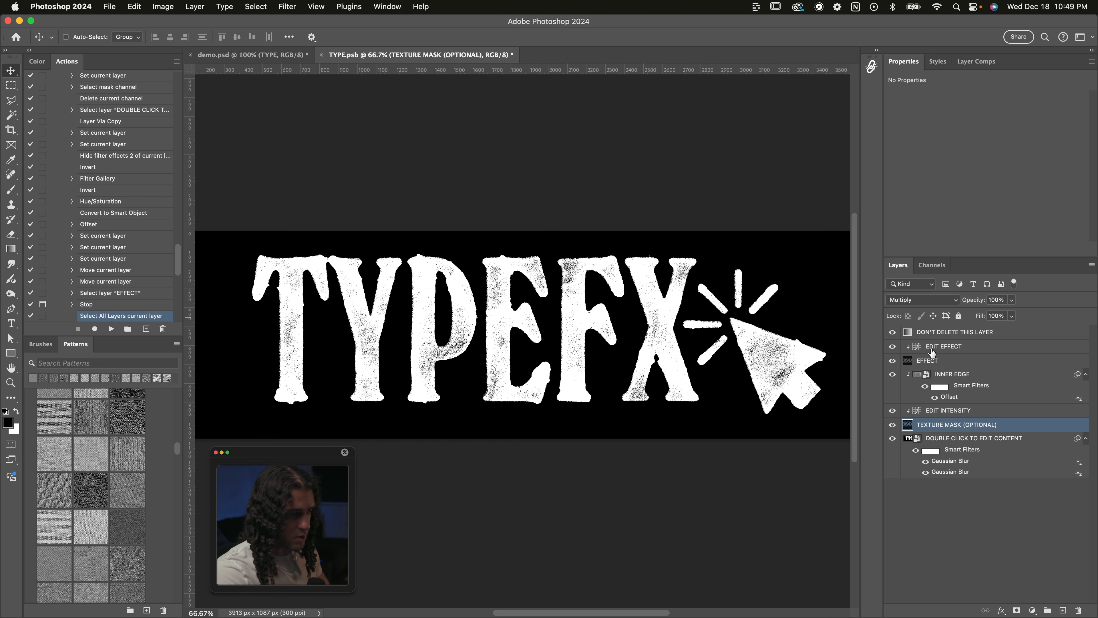
Apply the pattern from the middle column above the cracked-texture row to the EFFECT layer, and inspect the distressed lettering up close
{"action": "left_click", "coordinate": [947, 364]}
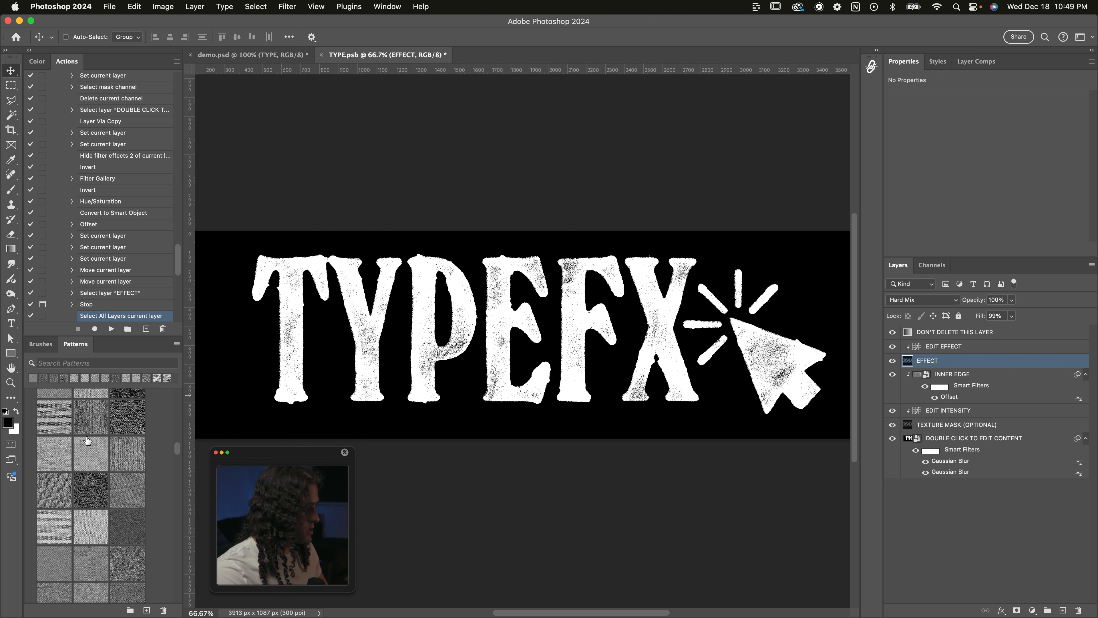
{"action": "scroll", "coordinate": [86, 440], "scroll_direction": "down", "scroll_amount": 15}
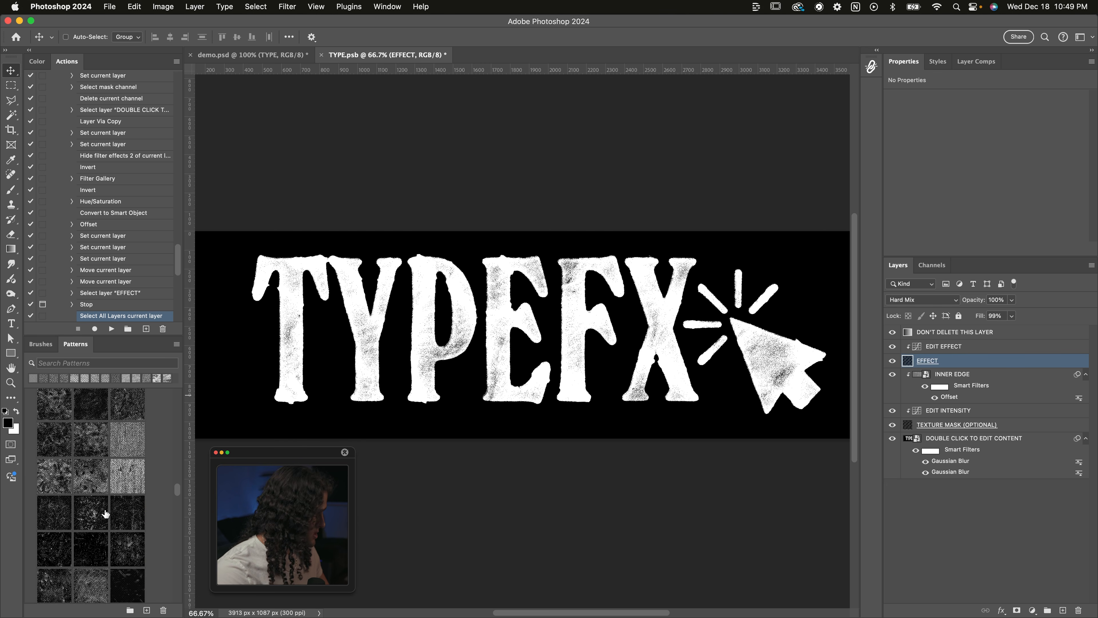
{"action": "left_click", "coordinate": [95, 434]}
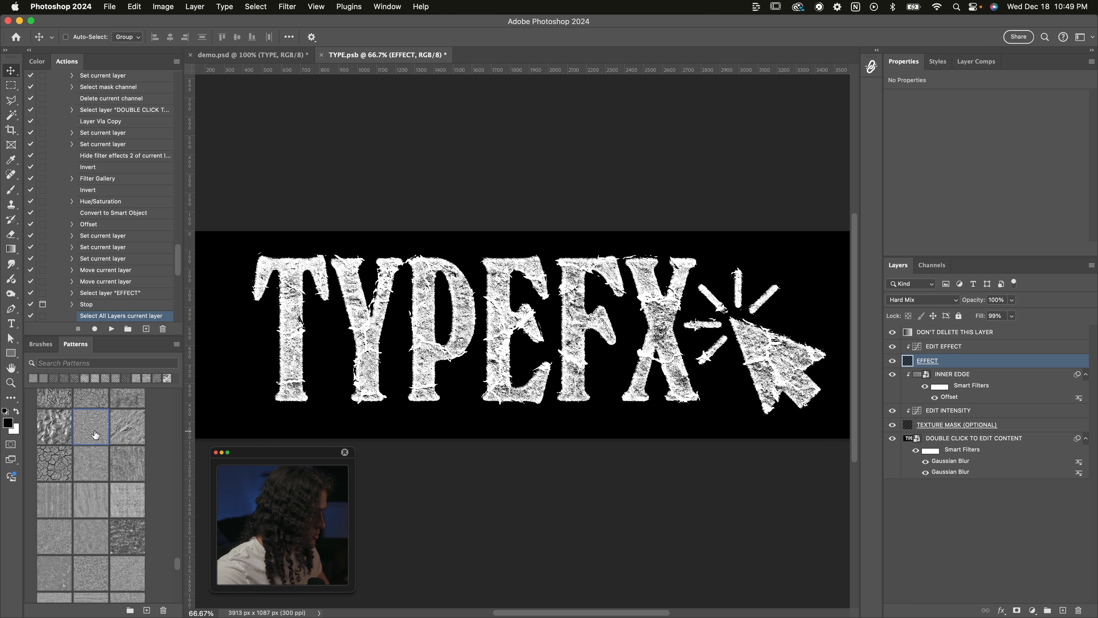
{"action": "scroll", "coordinate": [96, 437], "scroll_direction": "up", "scroll_amount": 1}
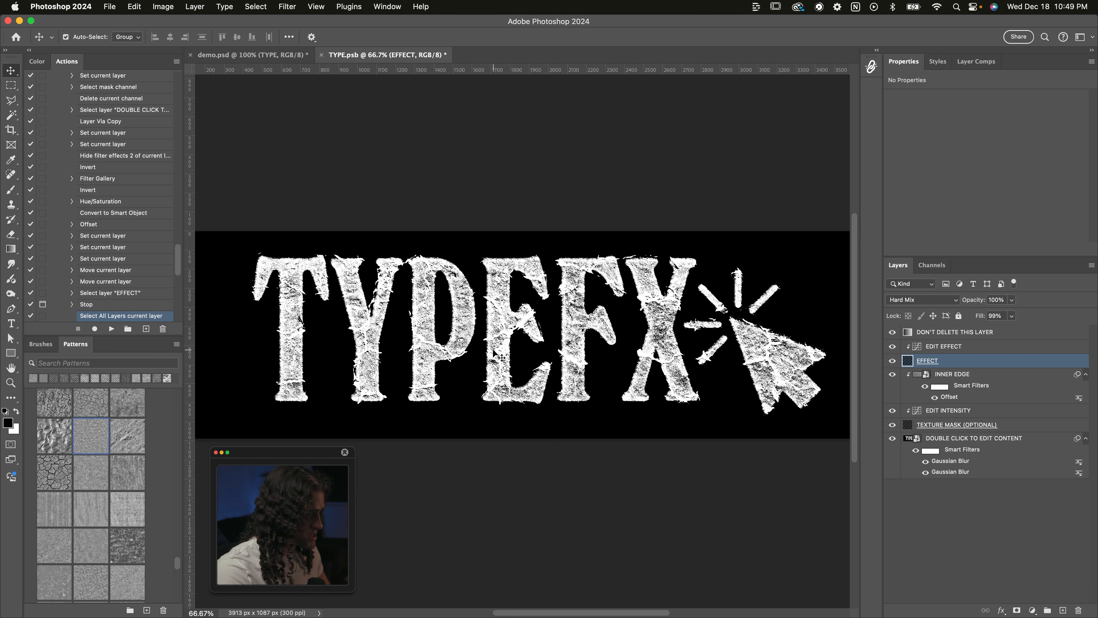
{"action": "key", "text": "super+plus"}
{"action": "scroll", "coordinate": [493, 353], "scroll_direction": "left", "scroll_amount": 5}
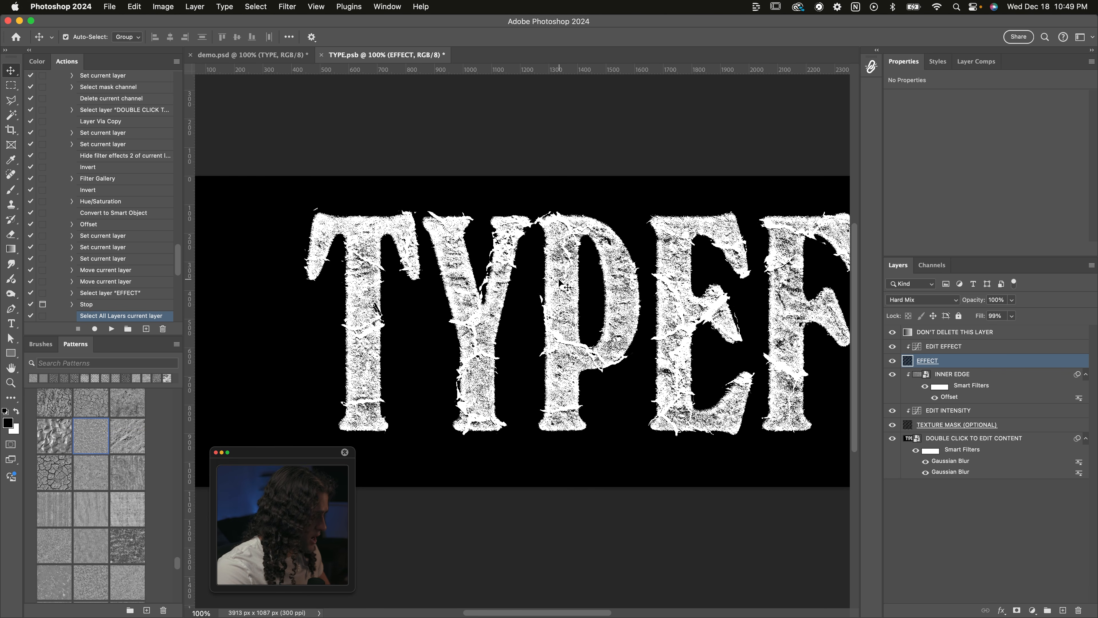
{"action": "key", "text": "super+plus"}
{"action": "scroll", "coordinate": [558, 346], "scroll_direction": "right", "scroll_amount": 2}
{"action": "key", "text": "super+minus"}
{"action": "scroll", "coordinate": [553, 320], "scroll_direction": "right", "scroll_amount": 5}
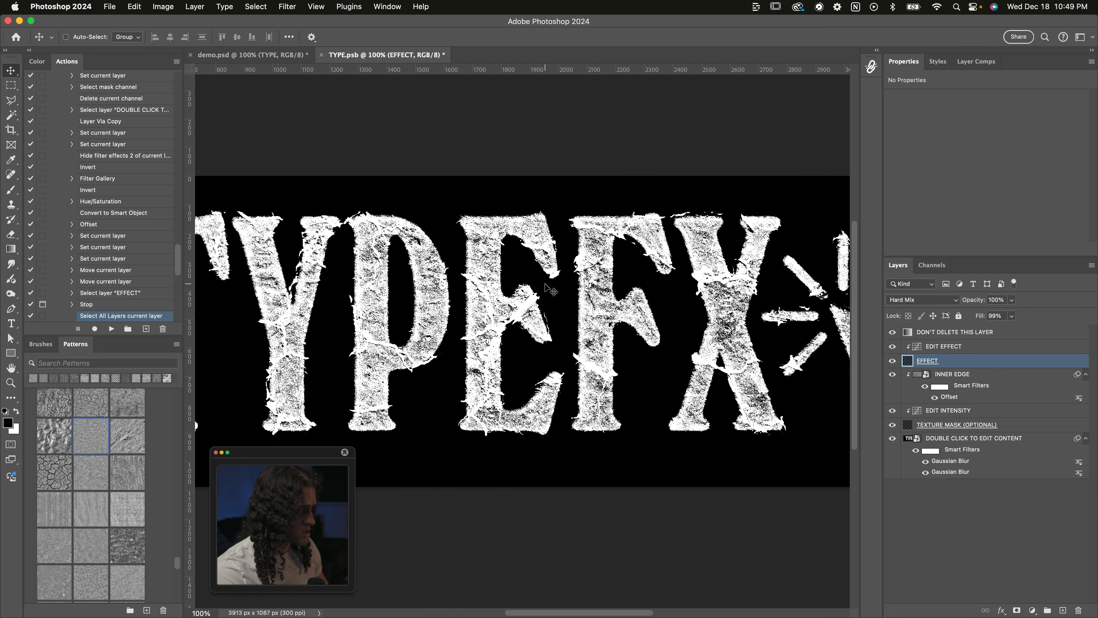
Swap the EFFECT layer's pattern for the blotchy cloud-like one, then for the wavy-grained one
{"action": "scroll", "coordinate": [96, 432], "scroll_direction": "down", "scroll_amount": 5}
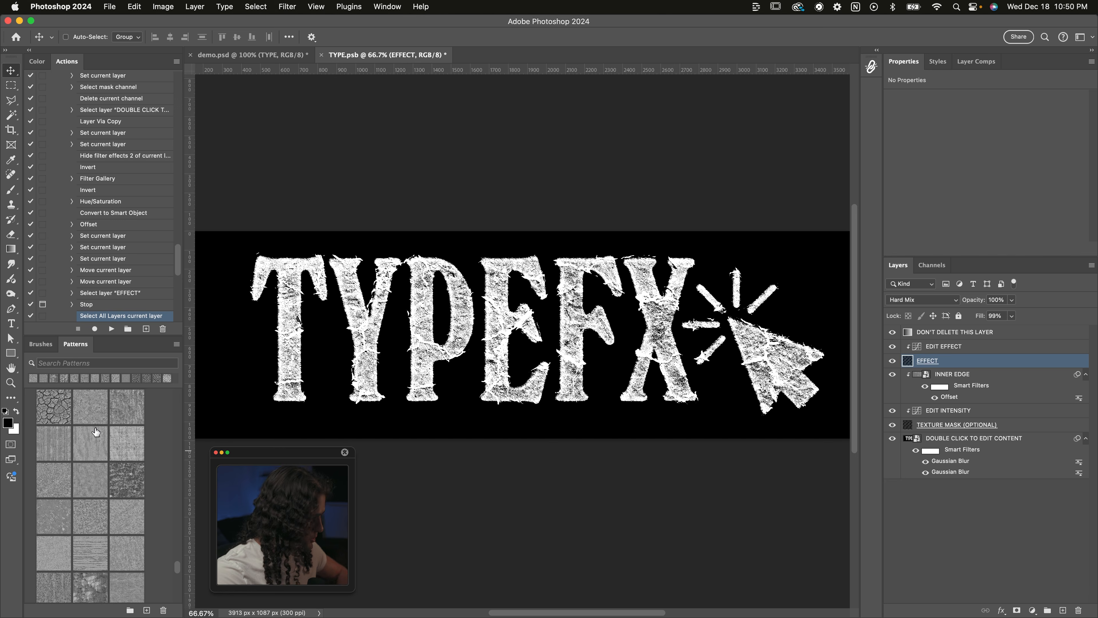
{"action": "left_click", "coordinate": [96, 461]}
{"action": "scroll", "coordinate": [96, 460], "scroll_direction": "down", "scroll_amount": 3}
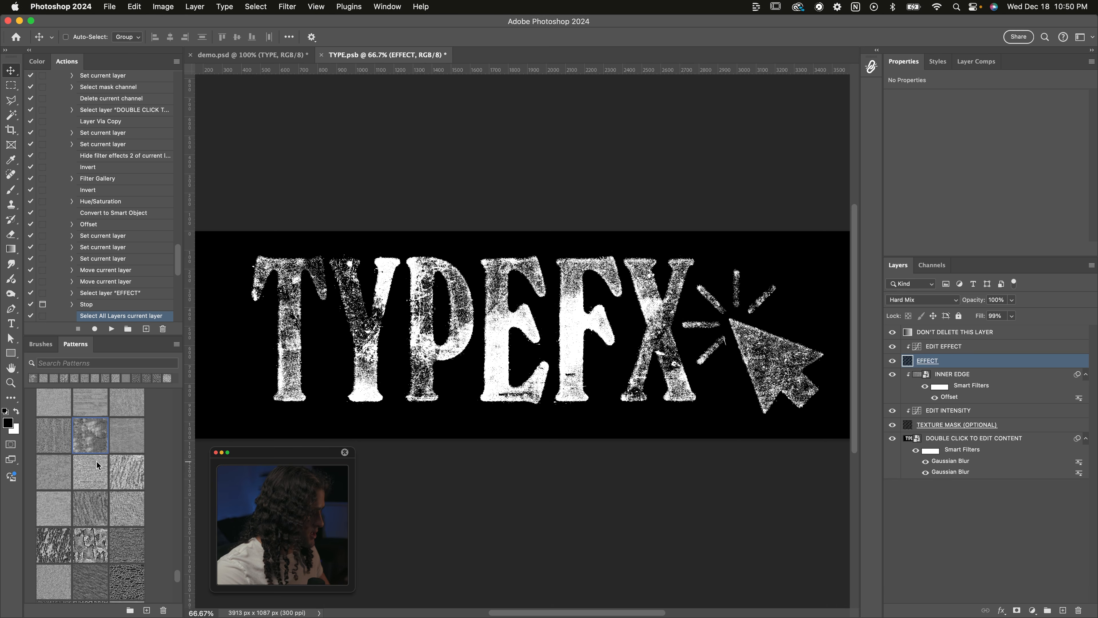
{"action": "left_click", "coordinate": [127, 406]}
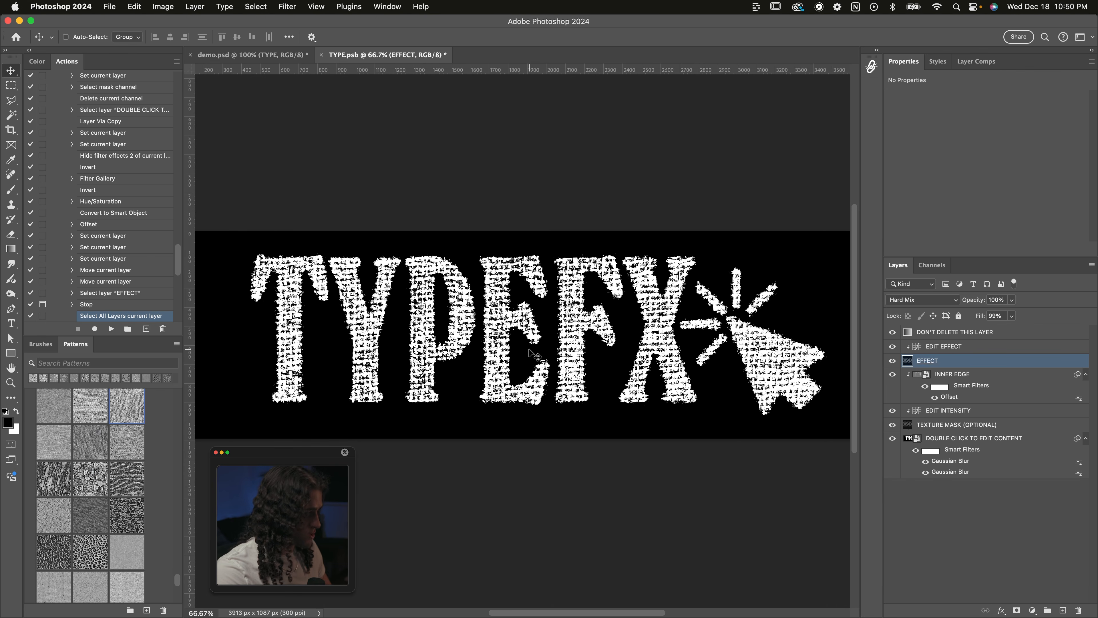
{"action": "scroll", "coordinate": [605, 305], "scroll_direction": "up", "scroll_amount": 1}
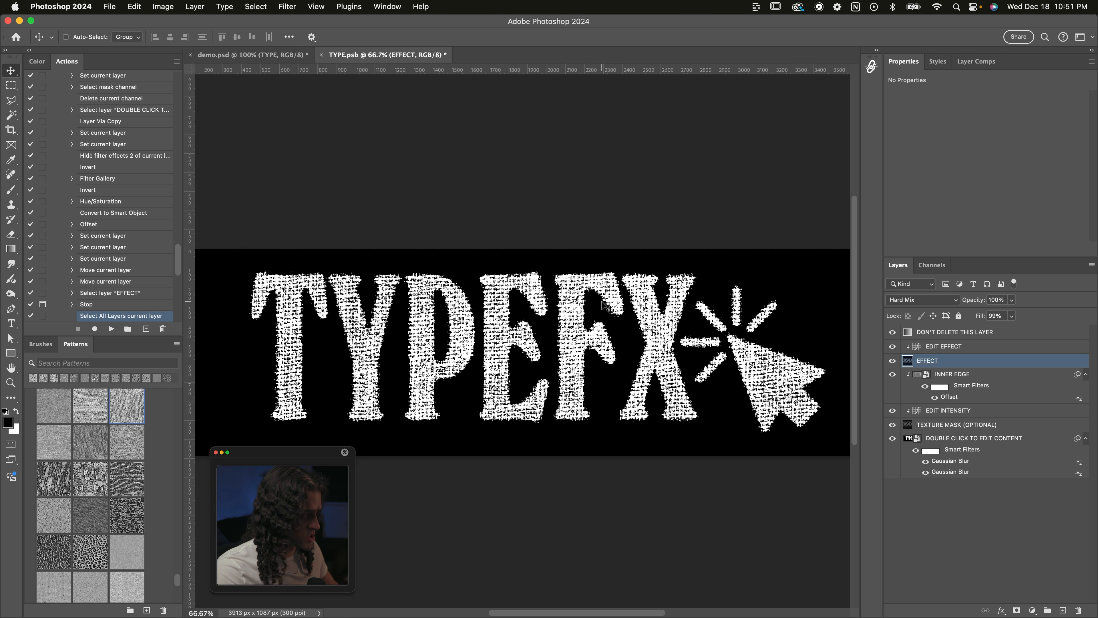
Try two fine-grained texture patterns, one after the other, on the TEXTURE MASK (OPTIONAL) layer
{"action": "scroll", "coordinate": [95, 422], "scroll_direction": "up", "scroll_amount": 5}
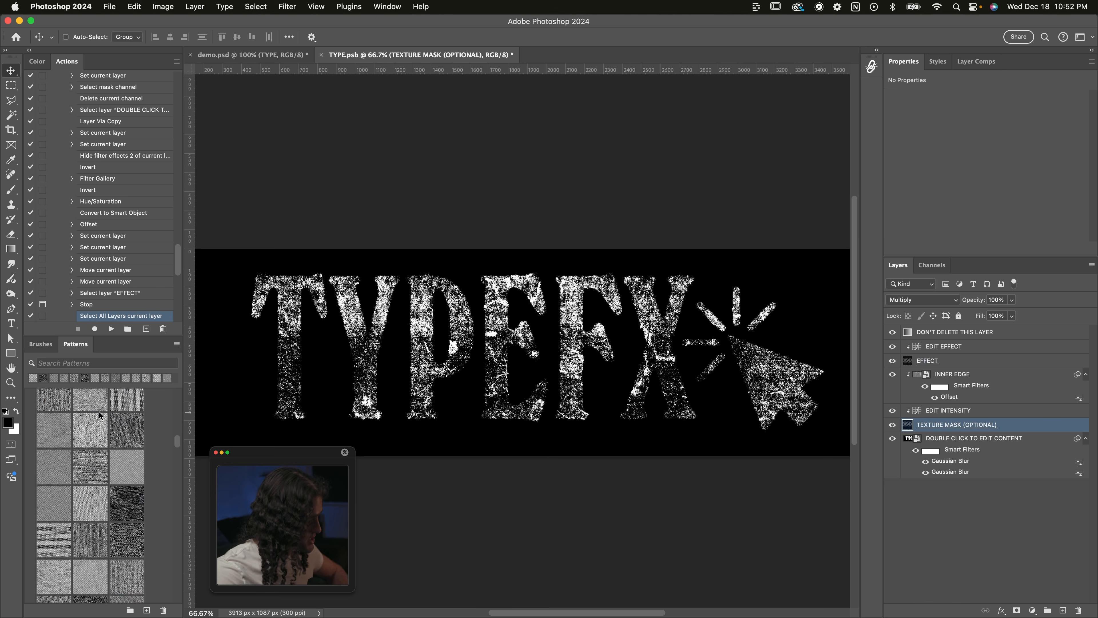
{"action": "left_click", "coordinate": [96, 422]}
{"action": "scroll", "coordinate": [95, 422], "scroll_direction": "up", "scroll_amount": 2}
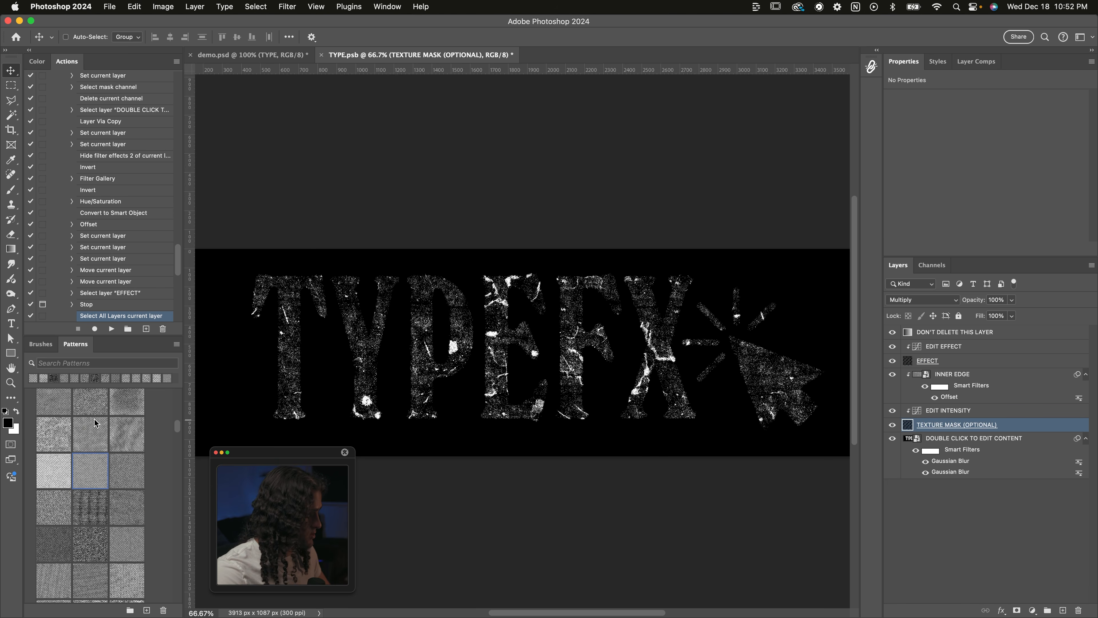
{"action": "left_click", "coordinate": [90, 435]}
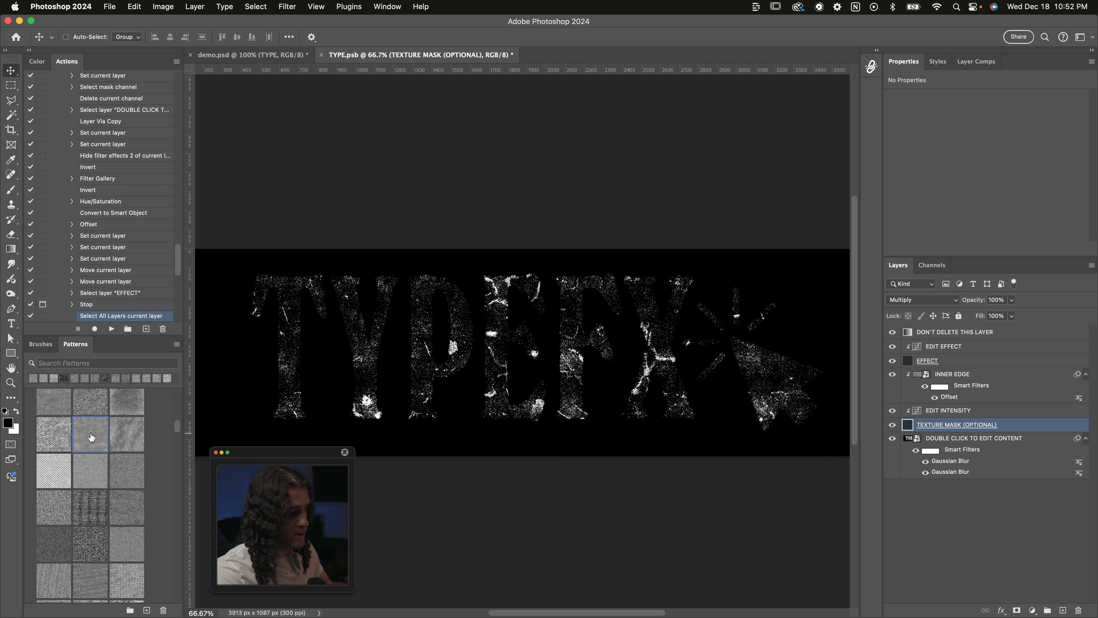
{"action": "scroll", "coordinate": [91, 436], "scroll_direction": "up", "scroll_amount": 2}
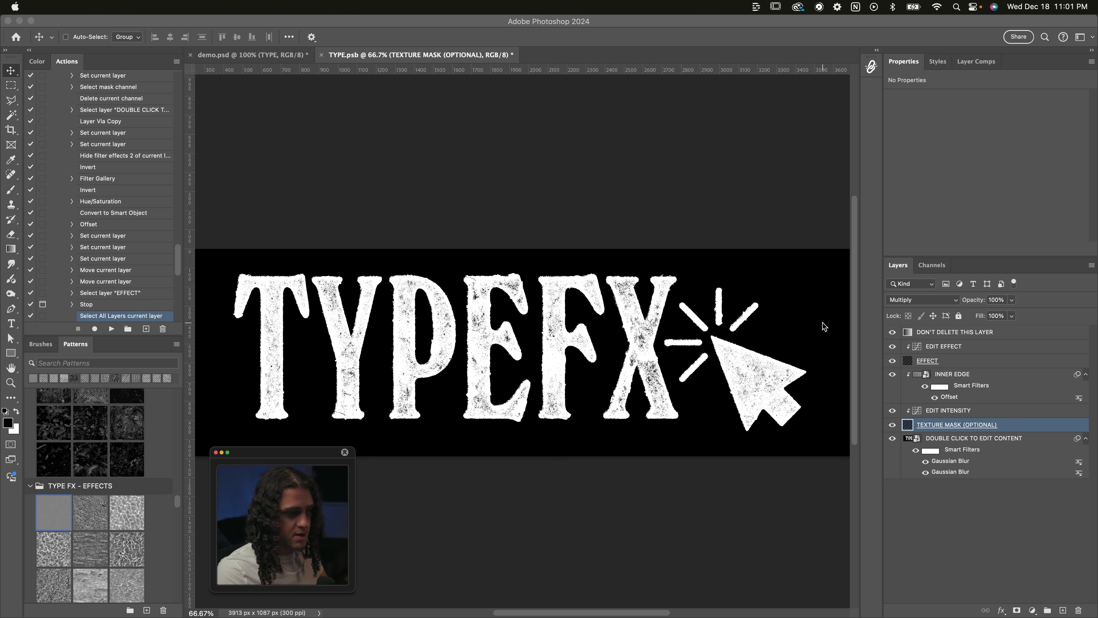
Point out the TEXTURE MASK (OPTIONAL) and EFFECT layers, and raise the middle of the EDIT EFFECT curve slightly
{"action": "left_click", "coordinate": [954, 423]}
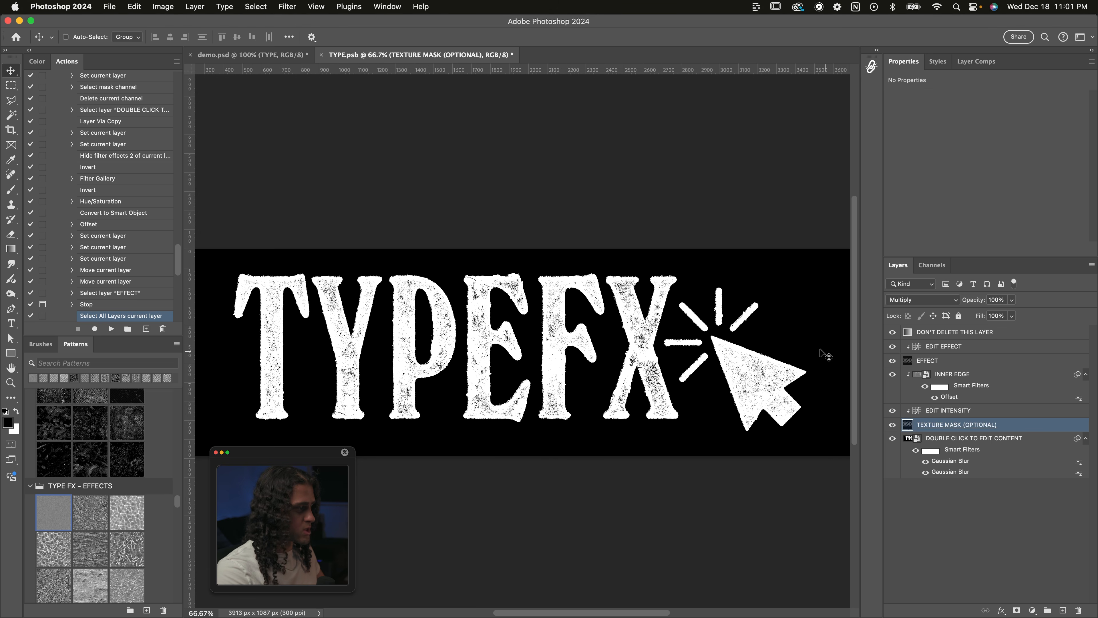
{"action": "scroll", "coordinate": [821, 350], "scroll_direction": "down", "scroll_amount": 1}
{"action": "scroll", "coordinate": [821, 350], "scroll_direction": "up", "scroll_amount": 2}
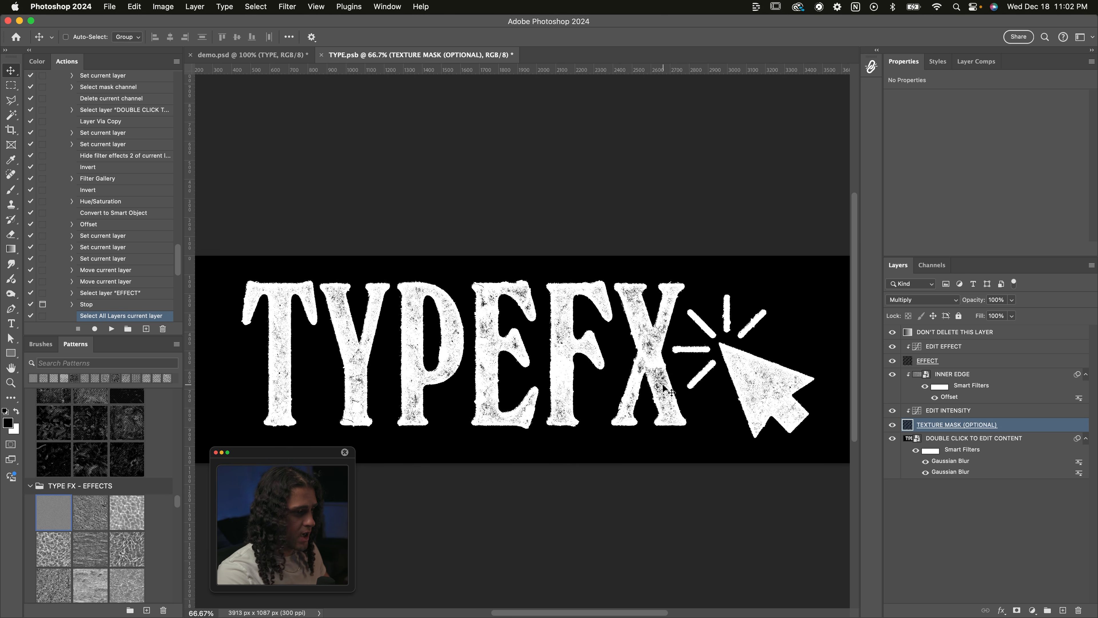
{"action": "left_click", "coordinate": [926, 363]}
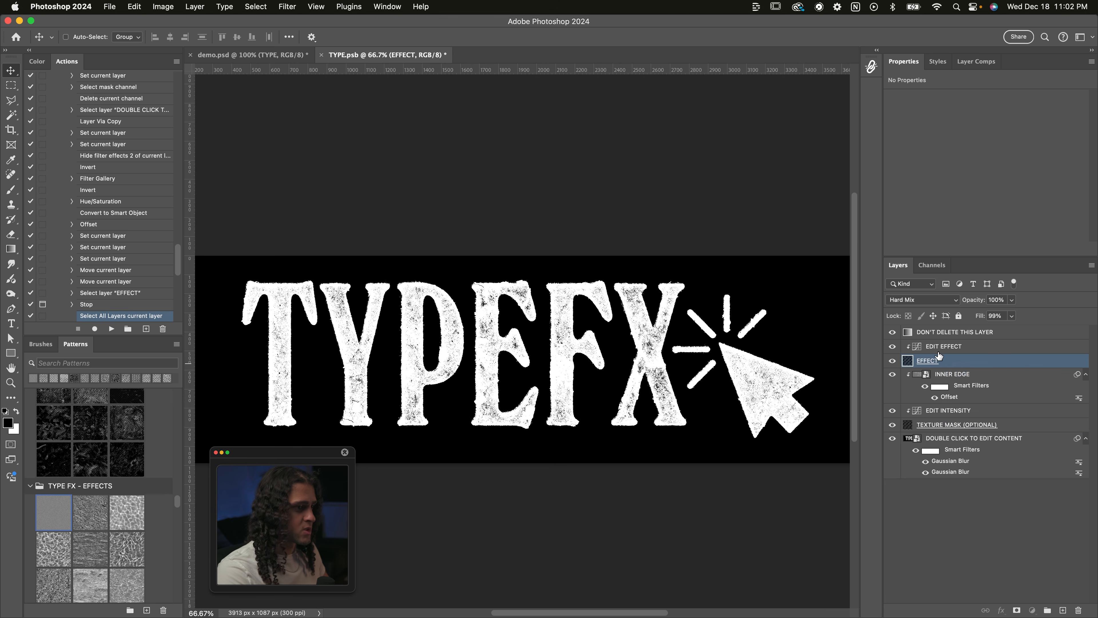
{"action": "left_click", "coordinate": [930, 346]}
{"action": "mouse_move", "coordinate": [1002, 206]}
{"action": "left_mouse_down"}
{"action": "mouse_move", "coordinate": [991, 185]}
{"action": "mouse_move", "coordinate": [994, 197]}
{"action": "left_mouse_up"}
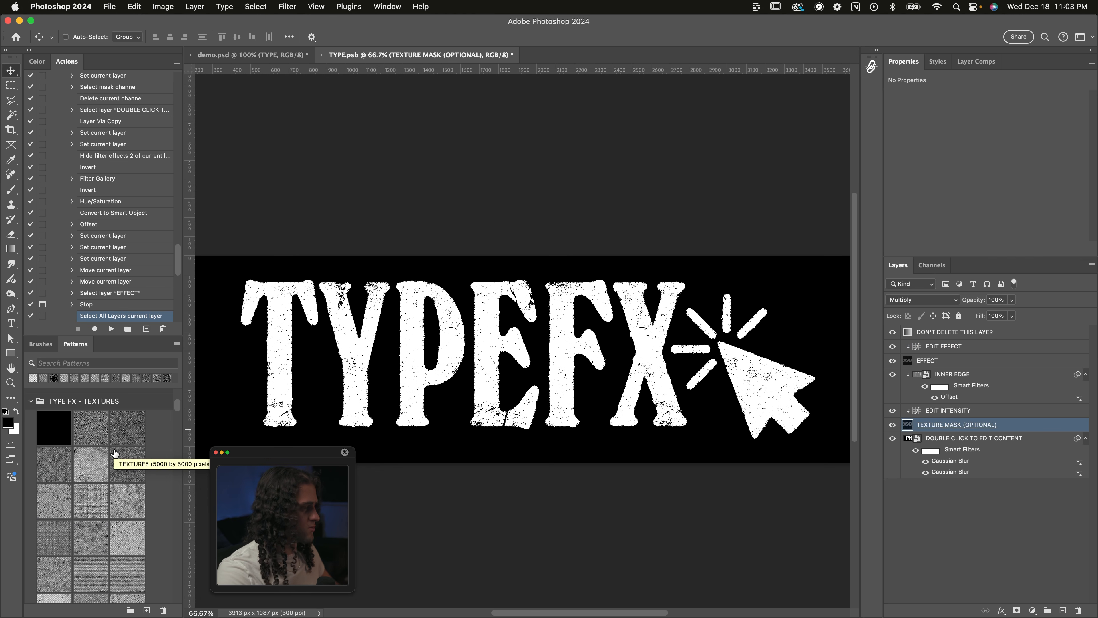
Try the light, bark-like texture on the TEXTURE MASK (OPTIONAL) layer and shift its placement within the lettering
{"action": "scroll", "coordinate": [115, 453], "scroll_direction": "down", "scroll_amount": 3}
{"action": "left_click_drag", "start_coordinate": [114, 453], "coordinate": [358, 435]}
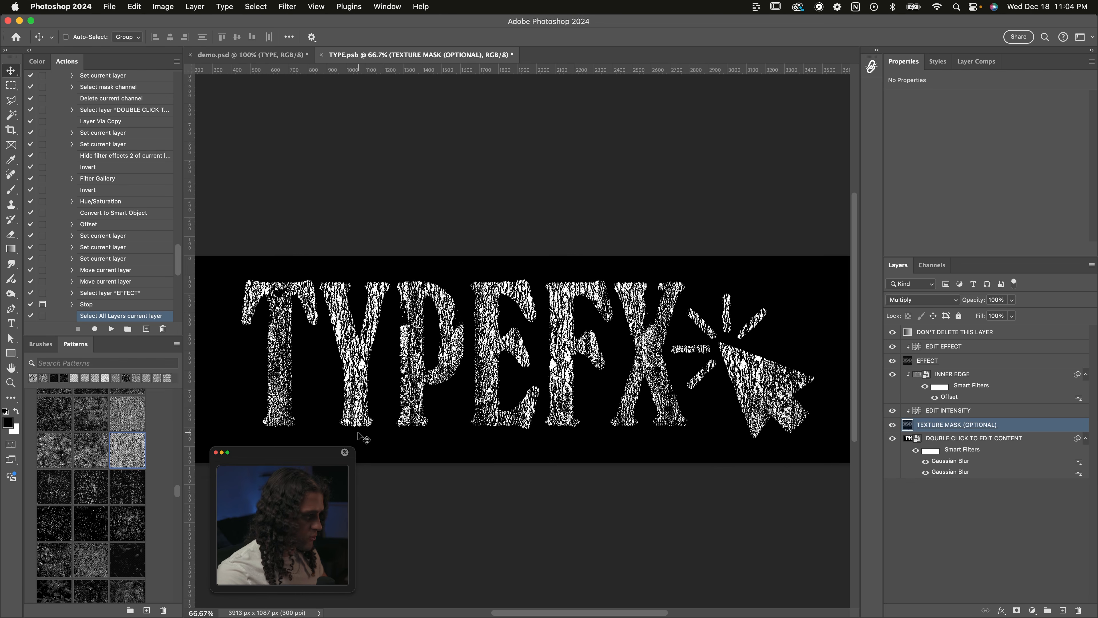
{"action": "left_click_drag", "start_coordinate": [588, 331], "coordinate": [549, 401]}
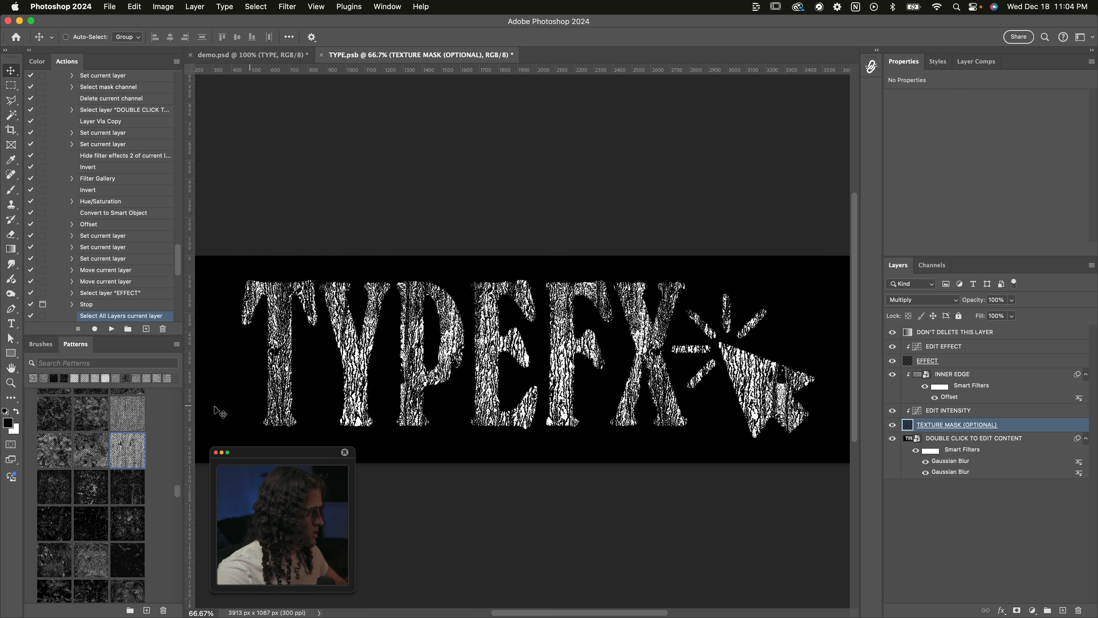
Browse the remaining textures and apply the EFFECT1 pattern to the TEXTURE MASK (OPTIONAL) layer
{"action": "scroll", "coordinate": [129, 418], "scroll_direction": "up", "scroll_amount": 2}
{"action": "scroll", "coordinate": [129, 418], "scroll_direction": "up", "scroll_amount": 2}
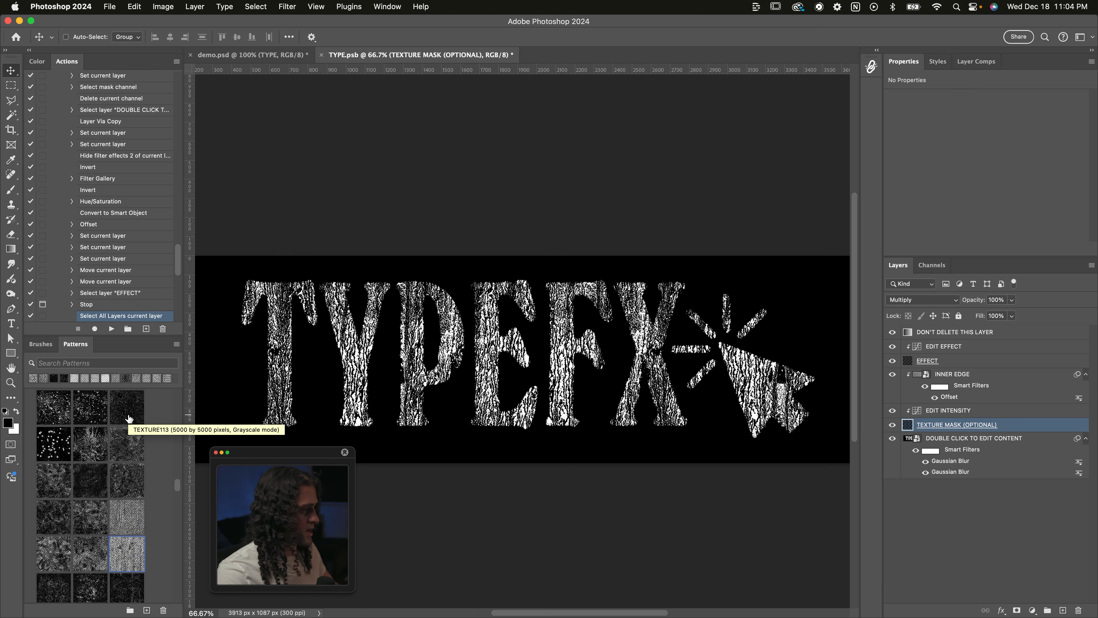
{"action": "scroll", "coordinate": [130, 419], "scroll_direction": "up", "scroll_amount": 1}
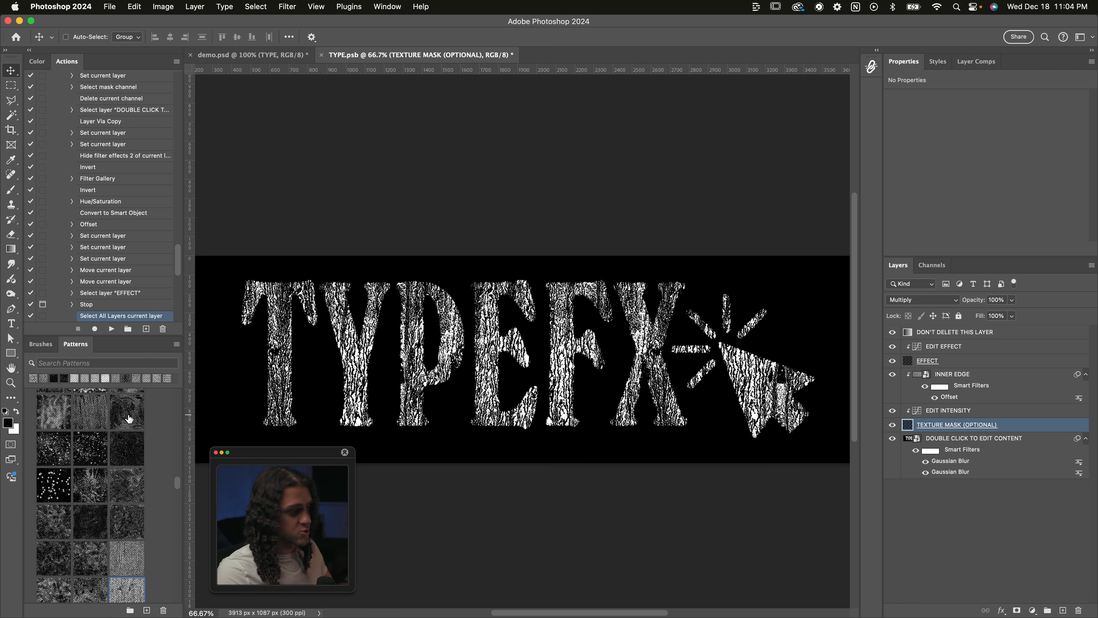
{"action": "scroll", "coordinate": [139, 414], "scroll_direction": "down", "scroll_amount": 5}
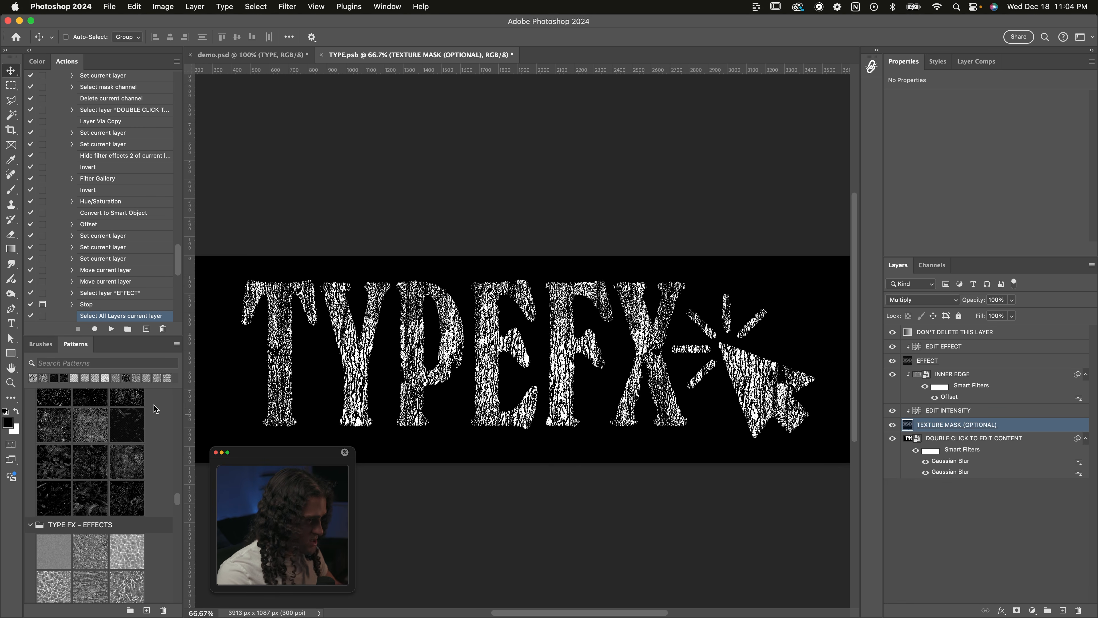
{"action": "scroll", "coordinate": [153, 406], "scroll_direction": "down", "scroll_amount": 3}
{"action": "scroll", "coordinate": [61, 458], "scroll_direction": "down", "scroll_amount": 2}
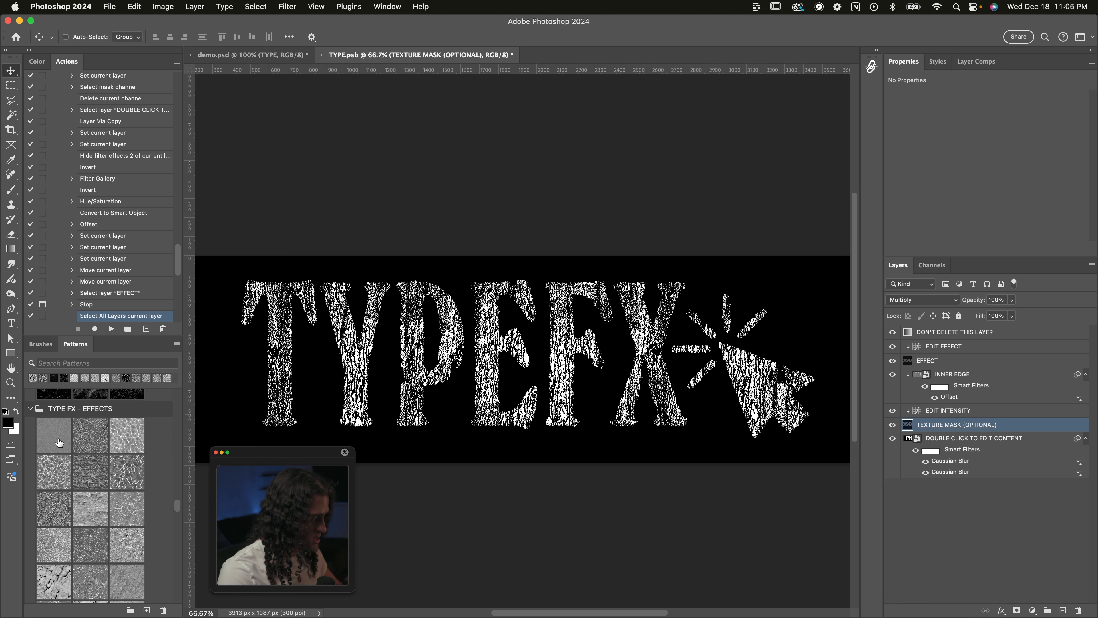
{"action": "left_click", "coordinate": [59, 441]}
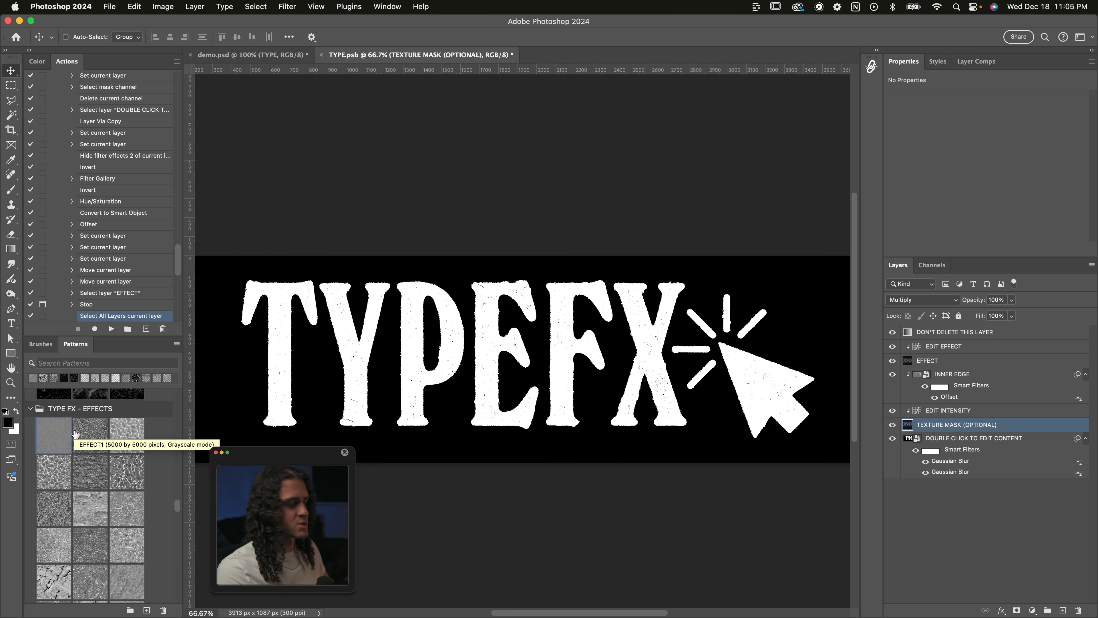
{"action": "scroll", "coordinate": [74, 434], "scroll_direction": "down", "scroll_amount": 10}
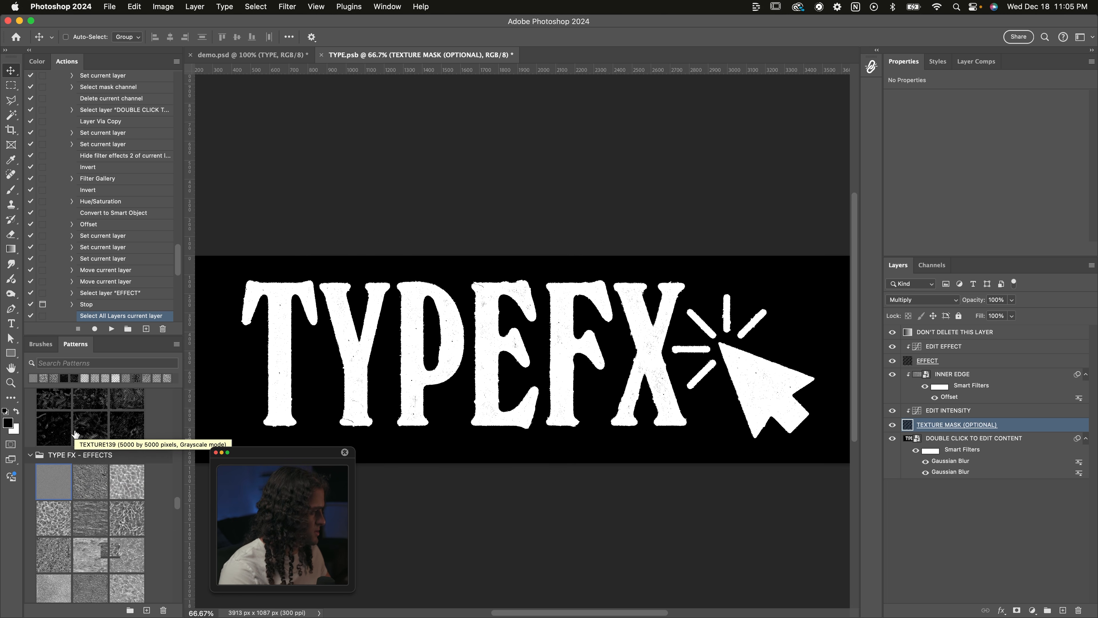
Apply the light TEXTURE34 pattern to the TEXTURE MASK (OPTIONAL) layer
{"action": "scroll", "coordinate": [74, 434], "scroll_direction": "down", "scroll_amount": 5}
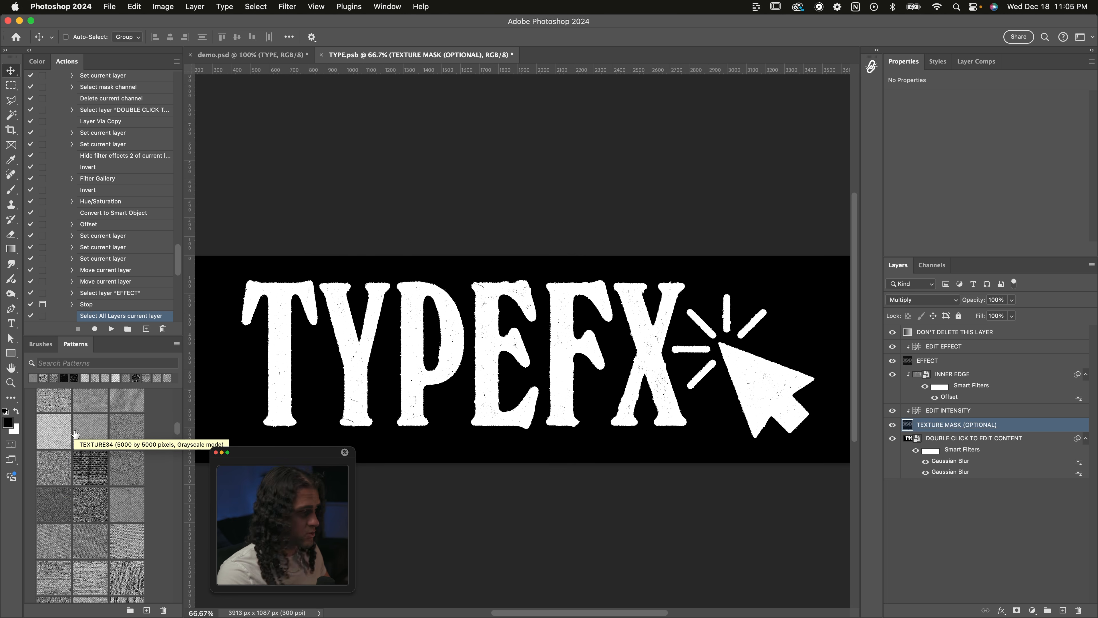
{"action": "left_click", "coordinate": [75, 433]}
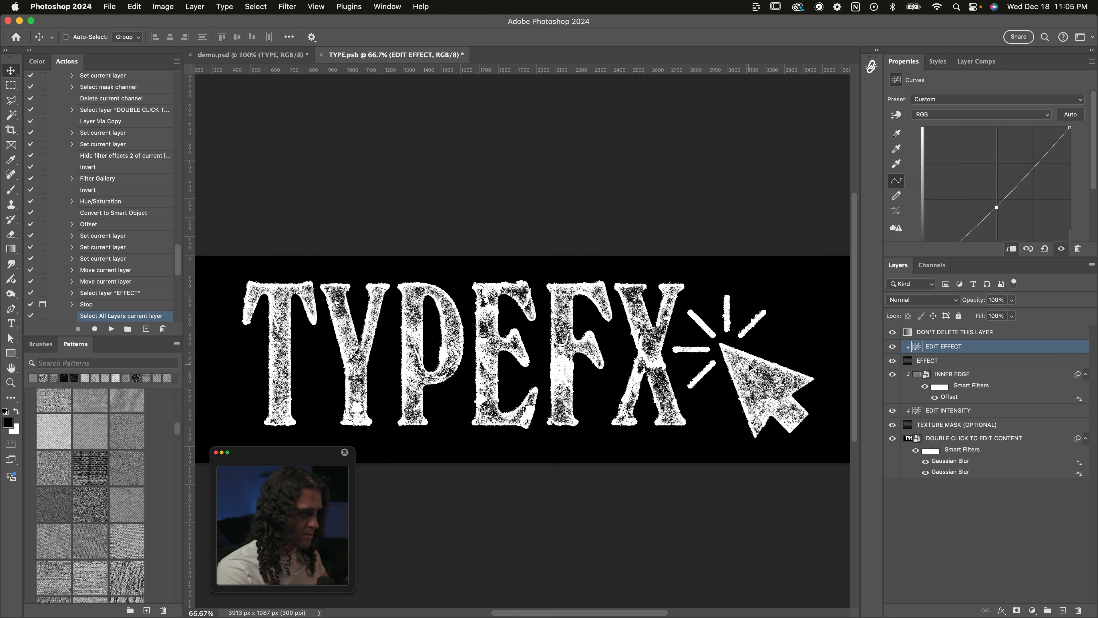
Try radii of 2.4 and 1.7 pixels on the lower Gaussian Blur of the DOUBLE CLICK TO EDIT CONTENT layer, and cancel
{"action": "left_click", "coordinate": [936, 442]}
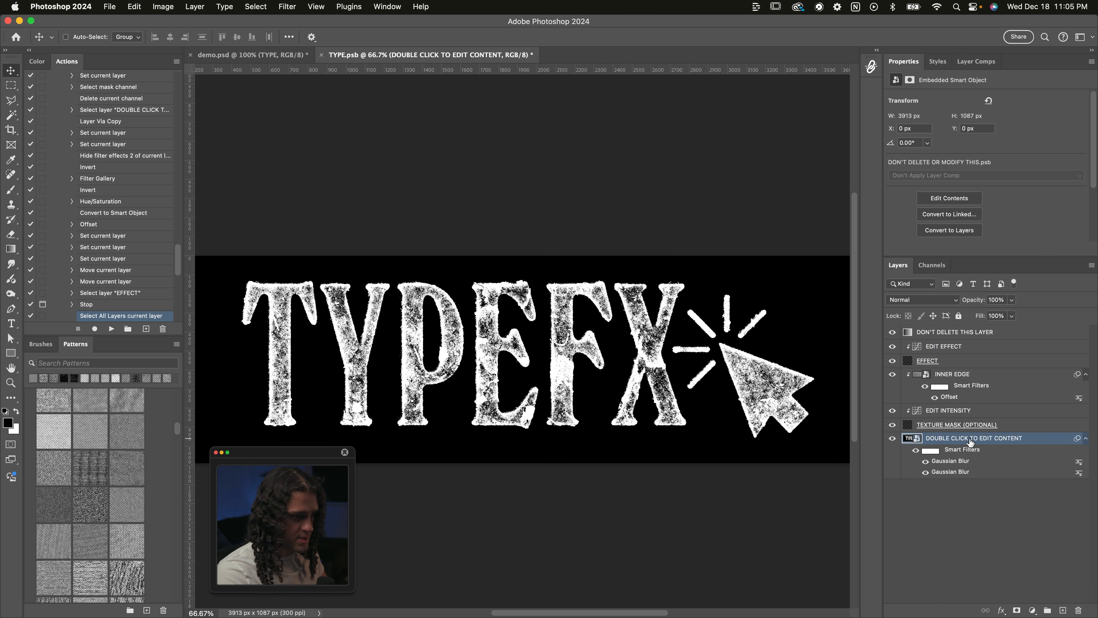
{"action": "double_click", "coordinate": [945, 477]}
{"action": "left_click_drag", "start_coordinate": [753, 69], "coordinate": [656, 76]}
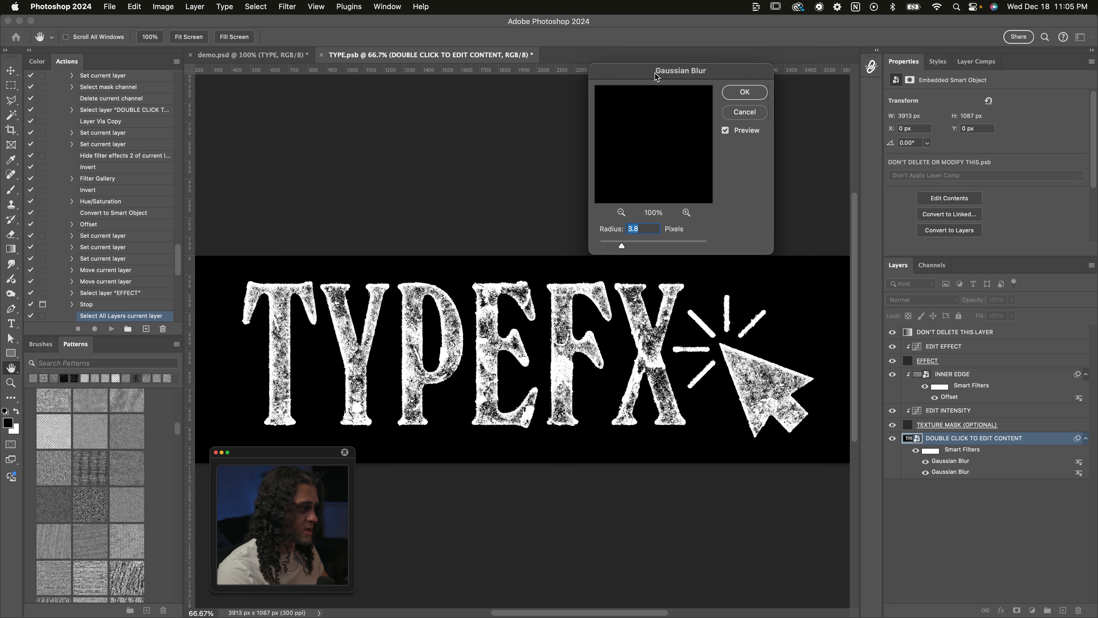
{"action": "left_click_drag", "start_coordinate": [621, 246], "coordinate": [614, 248]}
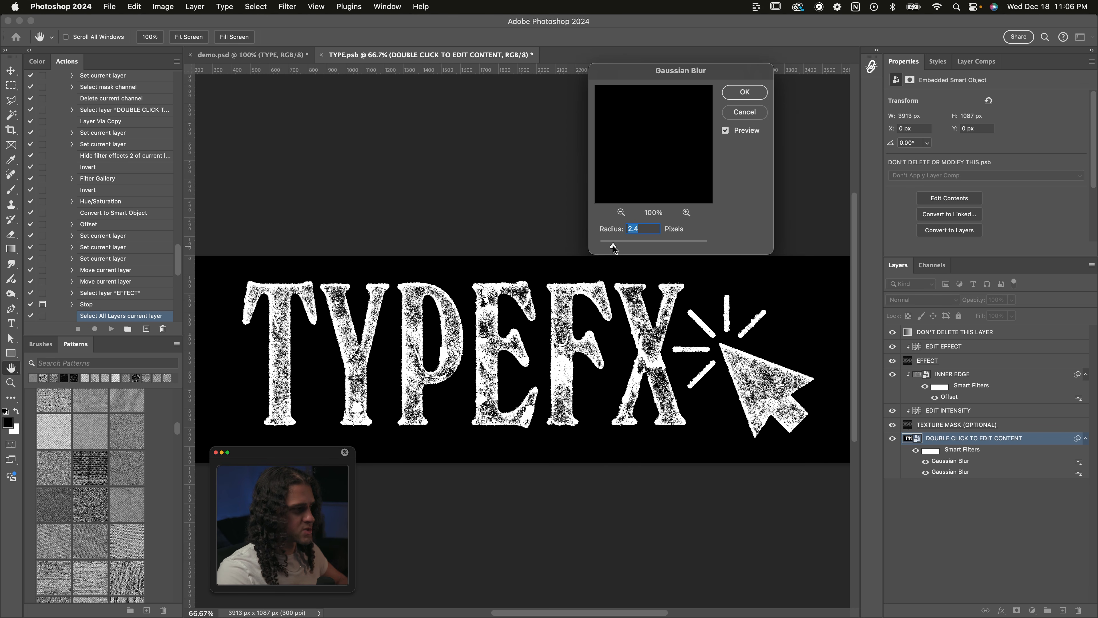
{"action": "key", "text": "super+1"}
{"action": "mouse_move", "coordinate": [614, 248]}
{"action": "left_mouse_down"}
{"action": "mouse_move", "coordinate": [638, 249]}
{"action": "mouse_move", "coordinate": [610, 248]}
{"action": "left_mouse_up"}
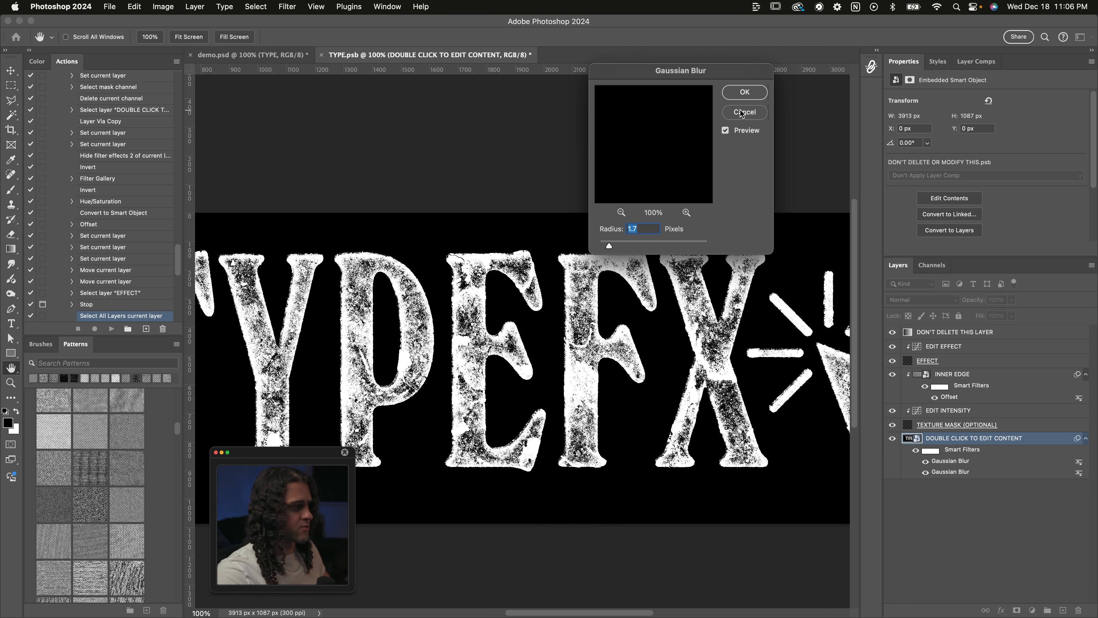
{"action": "left_click", "coordinate": [744, 113]}
Try a radius of 106 pixels on the upper Gaussian Blur of the DOUBLE CLICK TO EDIT CONTENT layer
{"action": "key", "text": "super+minus"}
{"action": "key", "text": "super+equal"}
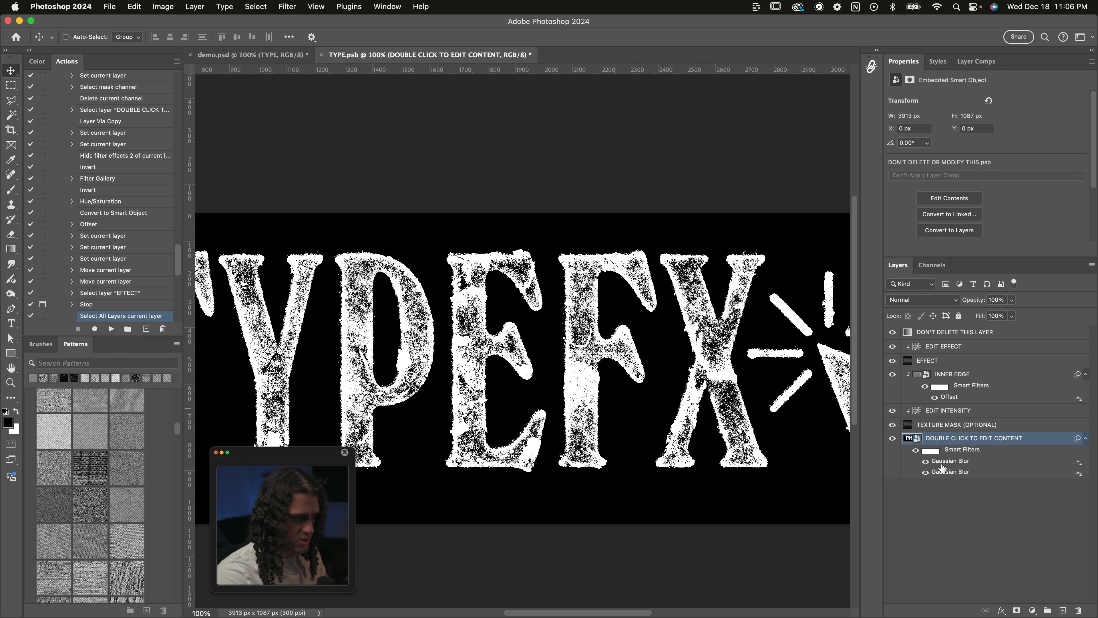
{"action": "double_click", "coordinate": [951, 461]}
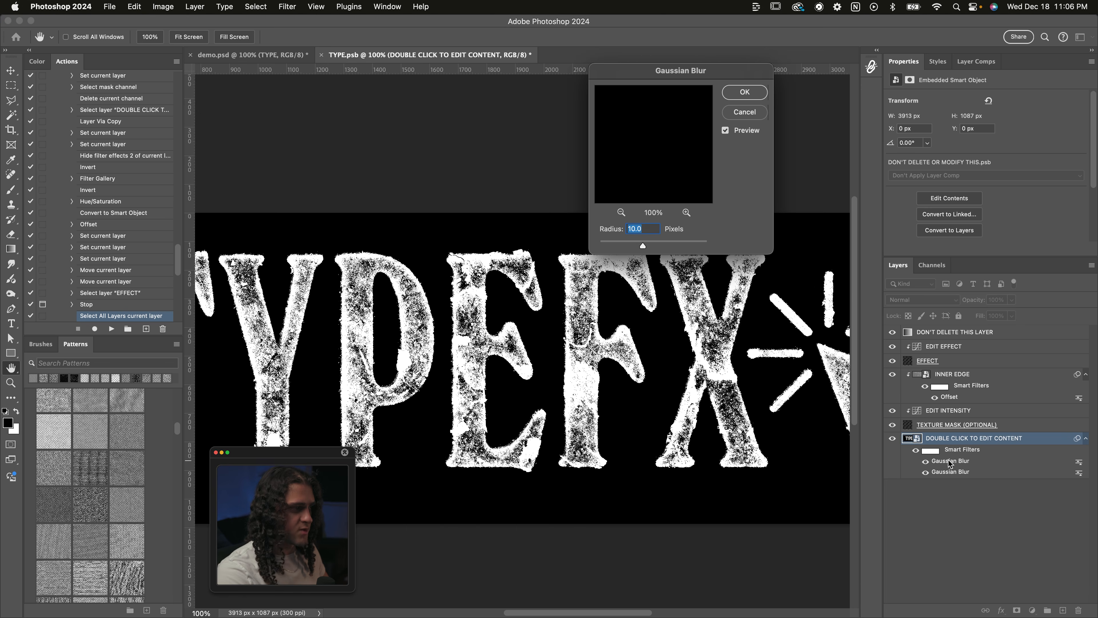
{"action": "scroll", "coordinate": [645, 321], "scroll_direction": "up", "scroll_amount": 2}
{"action": "key", "text": "super+minus"}
{"action": "key", "text": "super+equal"}
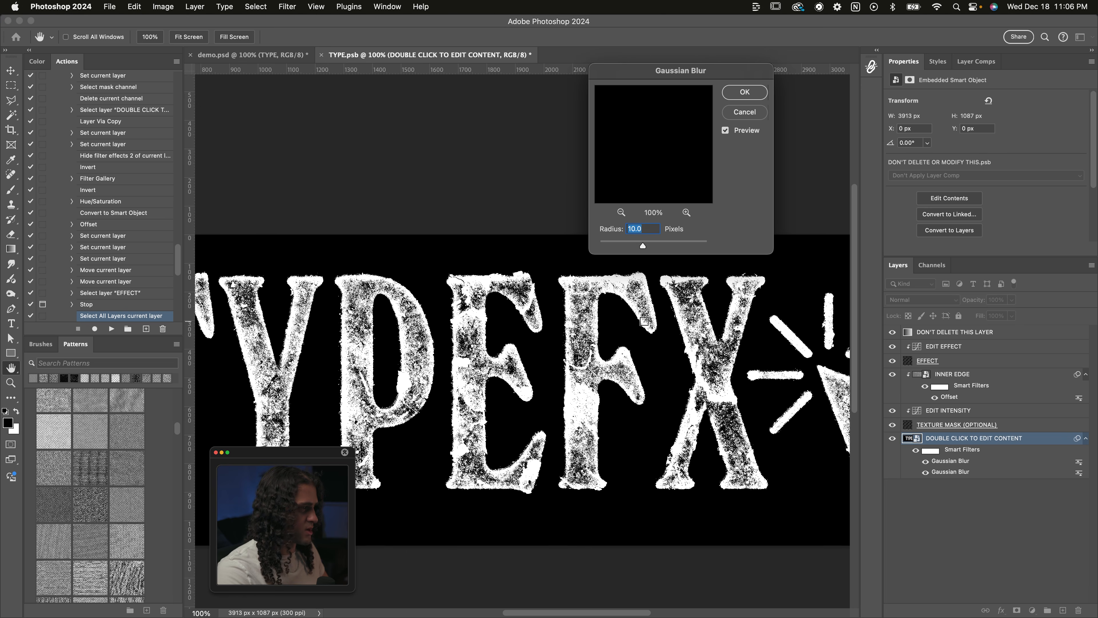
{"action": "scroll", "coordinate": [645, 321], "scroll_direction": "down", "scroll_amount": 1}
{"action": "left_click", "coordinate": [643, 244]}
{"action": "left_click_drag", "start_coordinate": [644, 247], "coordinate": [669, 246]}
{"action": "left_click_drag", "start_coordinate": [491, 312], "coordinate": [472, 312]}
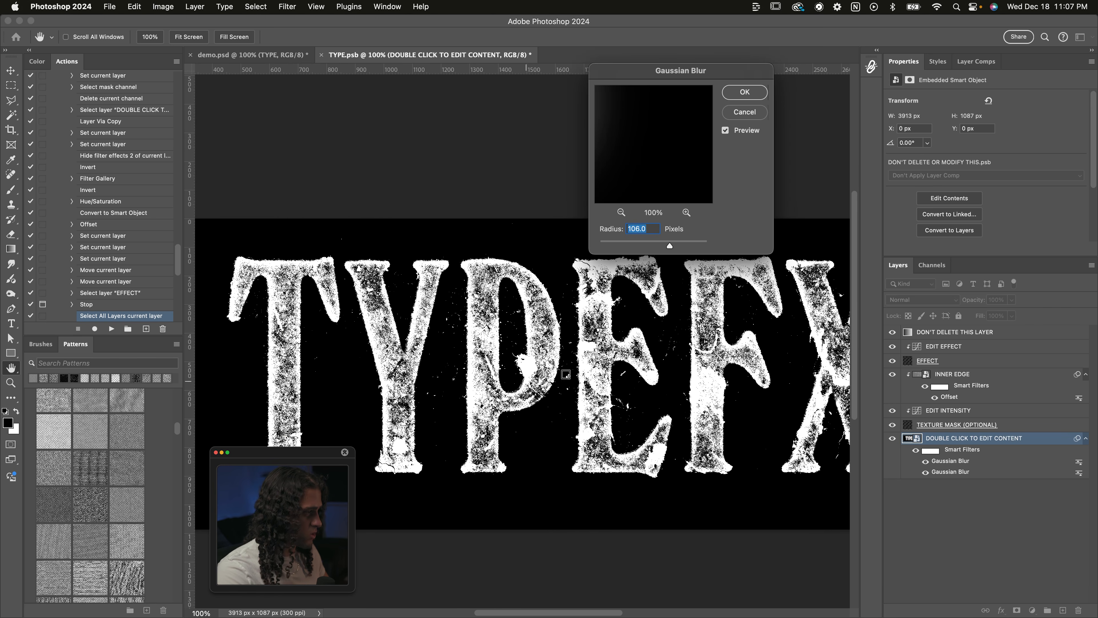
{"action": "key", "text": "Return"}
Try the veined, cracked effect pattern on the EFFECT layer and inspect it across the lettering
{"action": "scroll", "coordinate": [97, 435], "scroll_direction": "down", "scroll_amount": 5}
{"action": "left_click", "coordinate": [100, 453]}
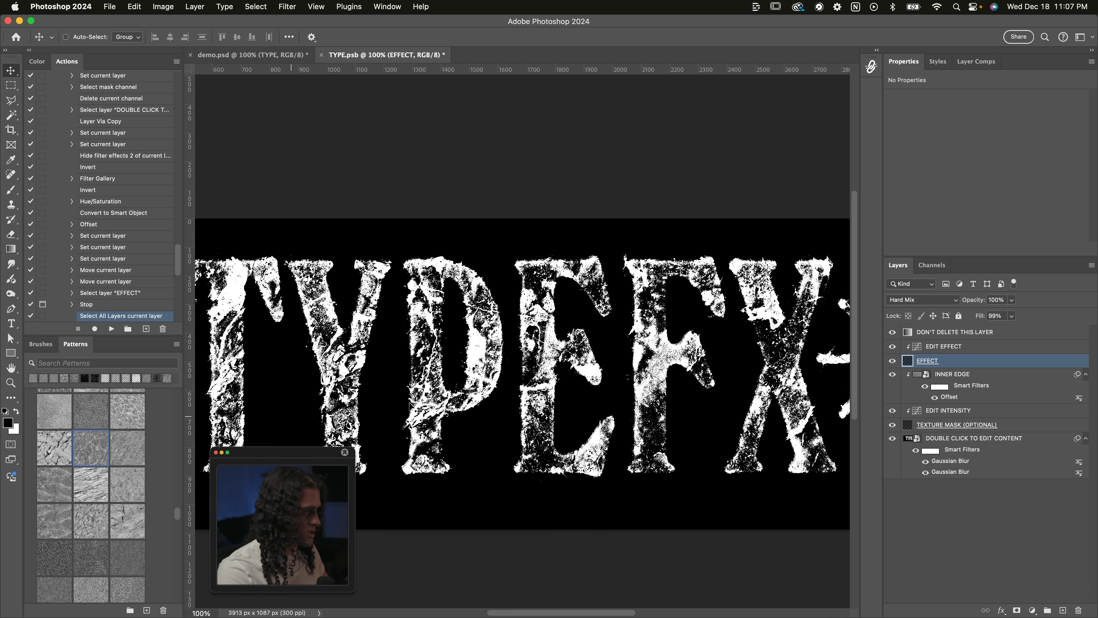
{"action": "scroll", "coordinate": [564, 401], "scroll_direction": "down", "scroll_amount": 2}
{"action": "scroll", "coordinate": [563, 401], "scroll_direction": "right", "scroll_amount": 3}
{"action": "scroll", "coordinate": [564, 401], "scroll_direction": "left", "scroll_amount": 5}
{"action": "scroll", "coordinate": [563, 402], "scroll_direction": "up", "scroll_amount": 1}
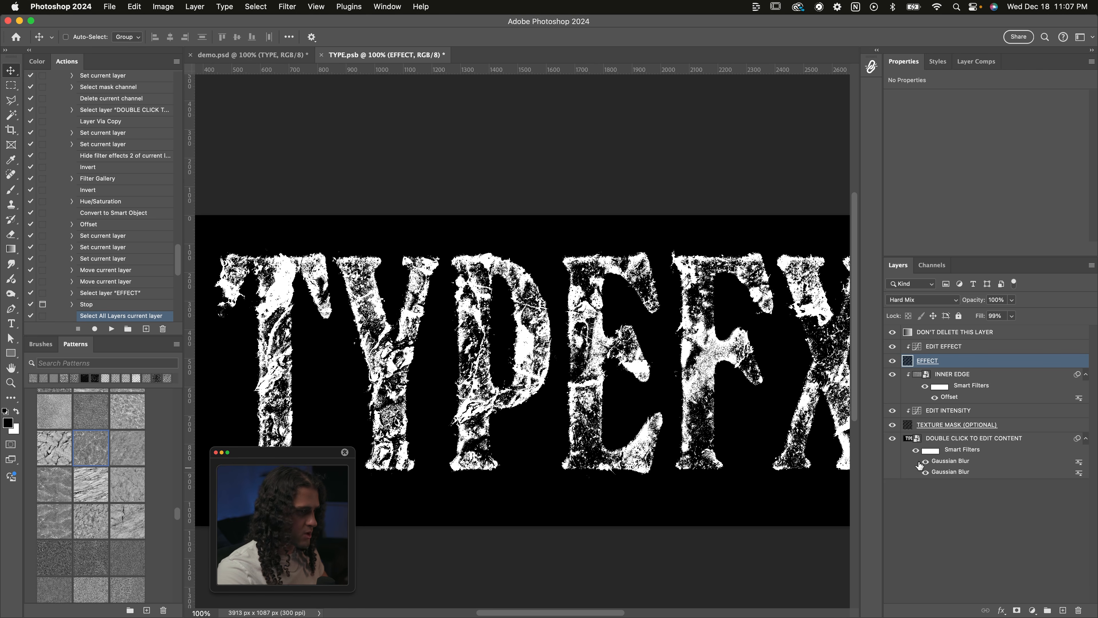
Reopen the content layer's upper Gaussian Blur and raise its radius to 73.7 pixels to spread the effect outside the letters
{"action": "double_click", "coordinate": [965, 461]}
{"action": "scroll", "coordinate": [684, 404], "scroll_direction": "right", "scroll_amount": 2}
{"action": "left_click_drag", "start_coordinate": [643, 246], "coordinate": [664, 247]}
{"action": "scroll", "coordinate": [650, 326], "scroll_direction": "right", "scroll_amount": 2}
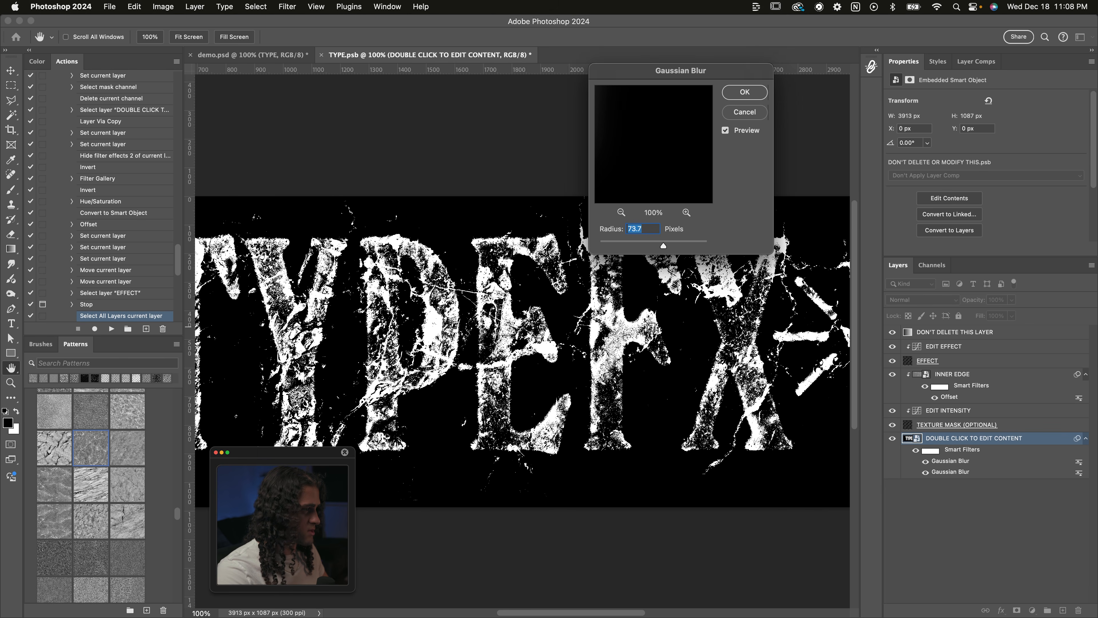
{"action": "scroll", "coordinate": [651, 326], "scroll_direction": "left", "scroll_amount": 2}
{"action": "scroll", "coordinate": [539, 323], "scroll_direction": "down", "scroll_amount": 1}
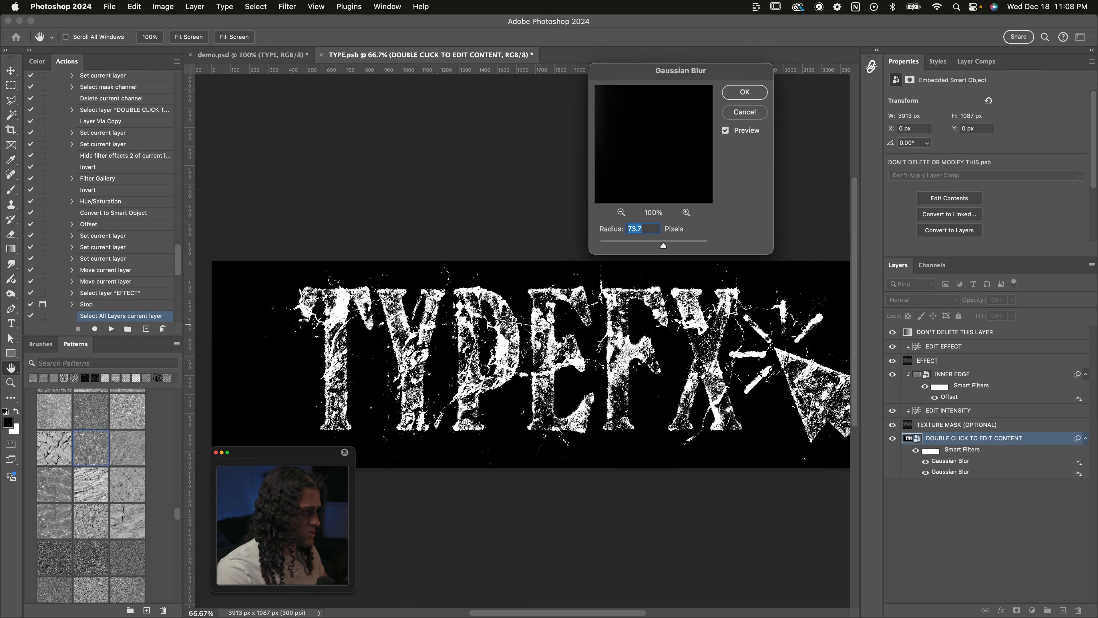
{"action": "scroll", "coordinate": [565, 364], "scroll_direction": "up", "scroll_amount": 2}
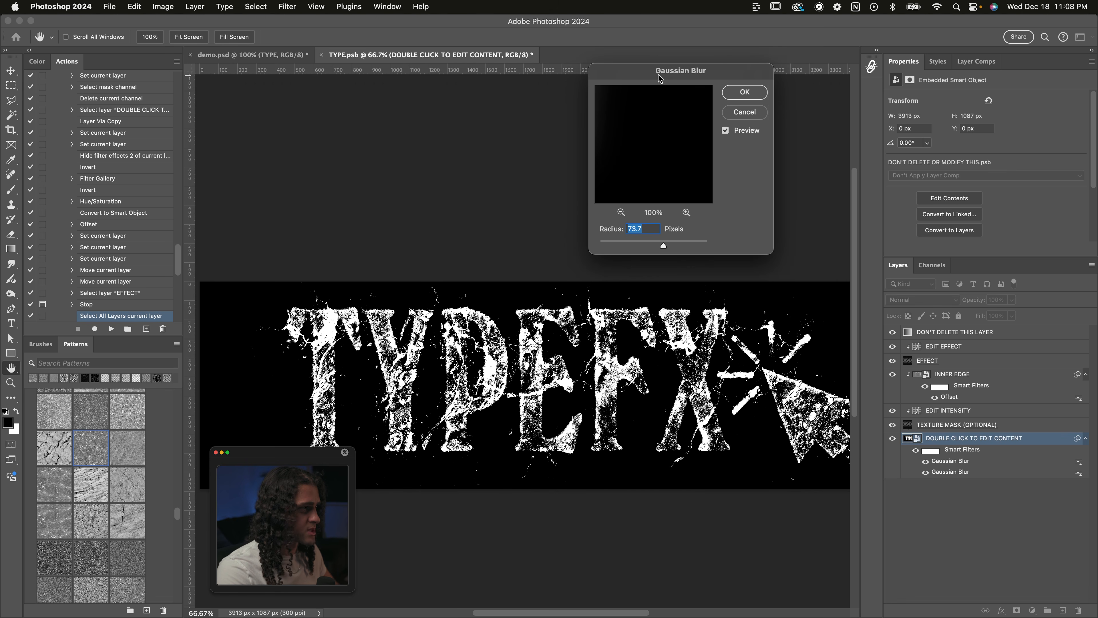
{"action": "left_click_drag", "start_coordinate": [659, 77], "coordinate": [631, 77]}
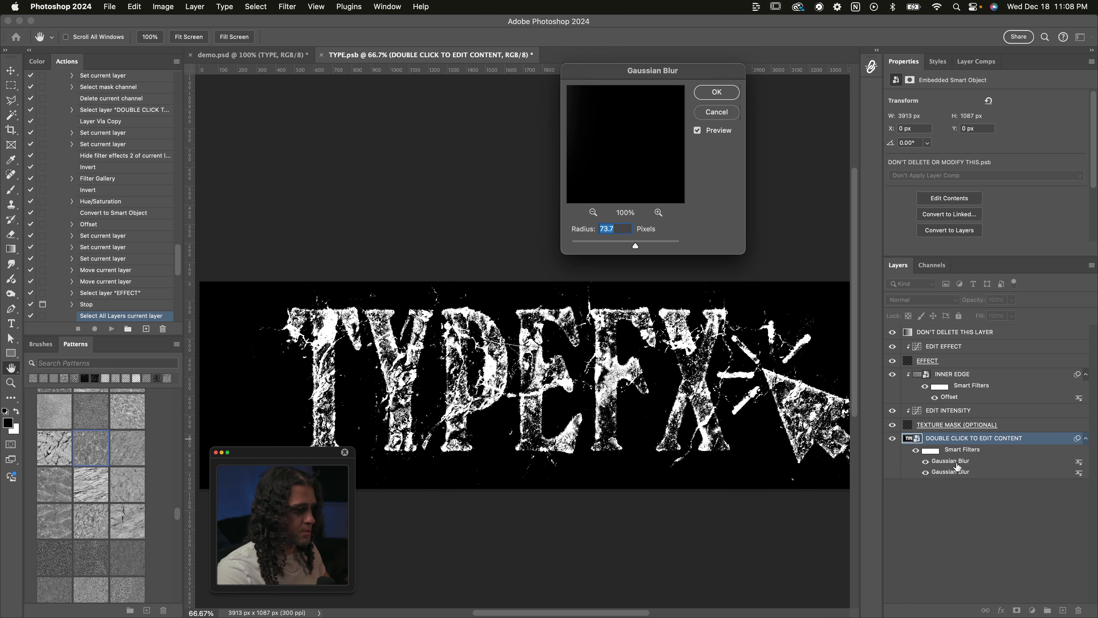
{"action": "scroll", "coordinate": [551, 324], "scroll_direction": "right", "scroll_amount": 2}
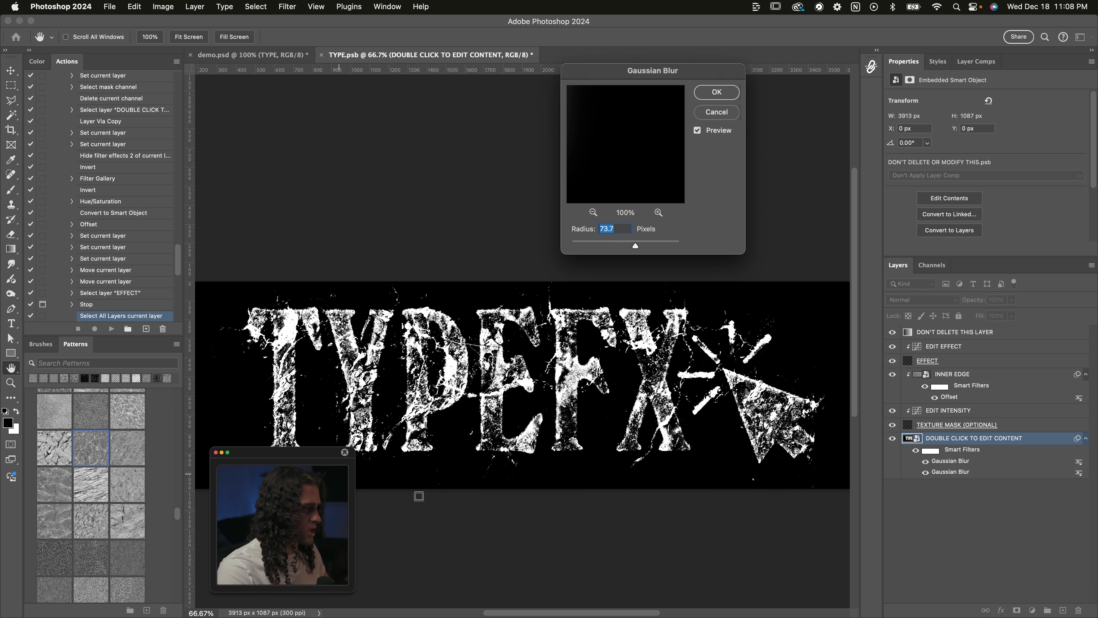
Compare Gaussian Blur radii of 10 and 82.5 pixels, and apply 47.2 pixels
{"action": "type", "text": "10"}
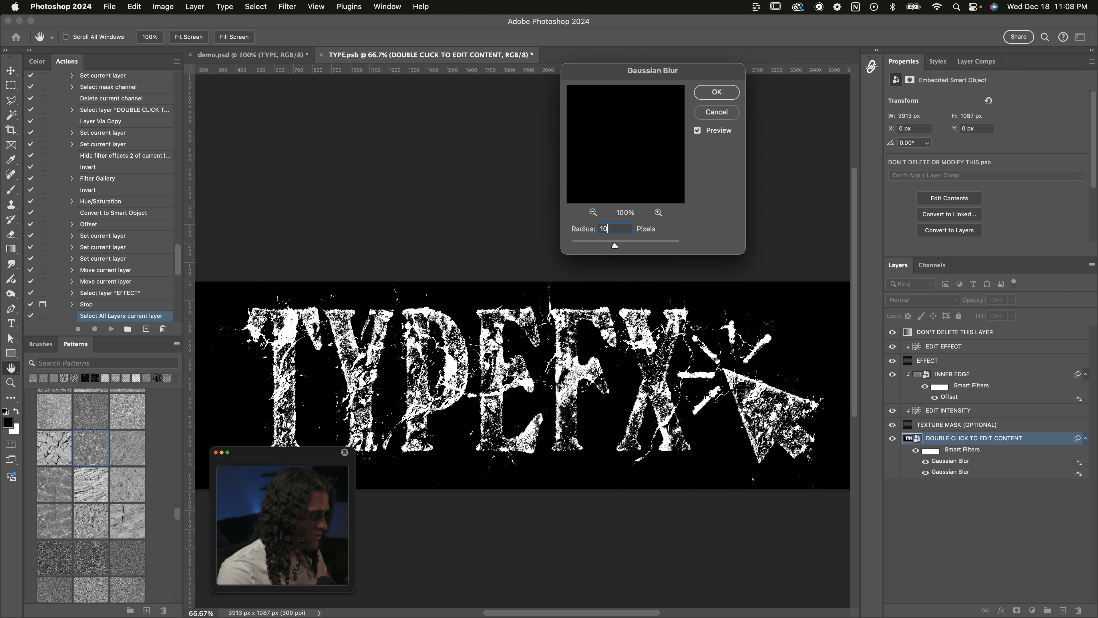
{"action": "left_click_drag", "start_coordinate": [615, 246], "coordinate": [638, 247]}
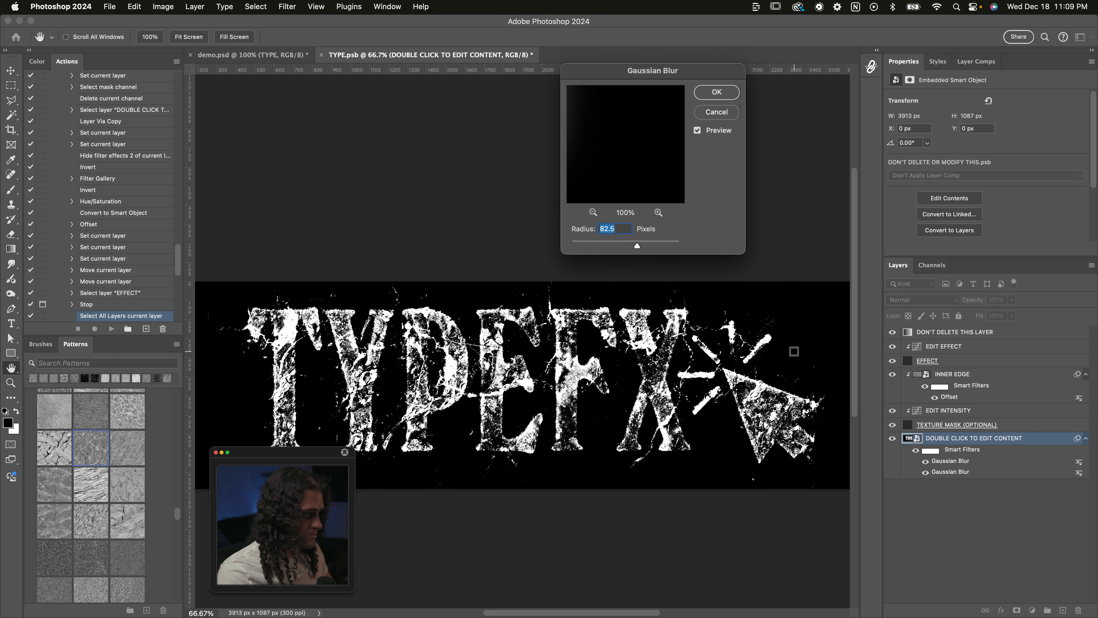
{"action": "left_click_drag", "start_coordinate": [637, 245], "coordinate": [630, 246]}
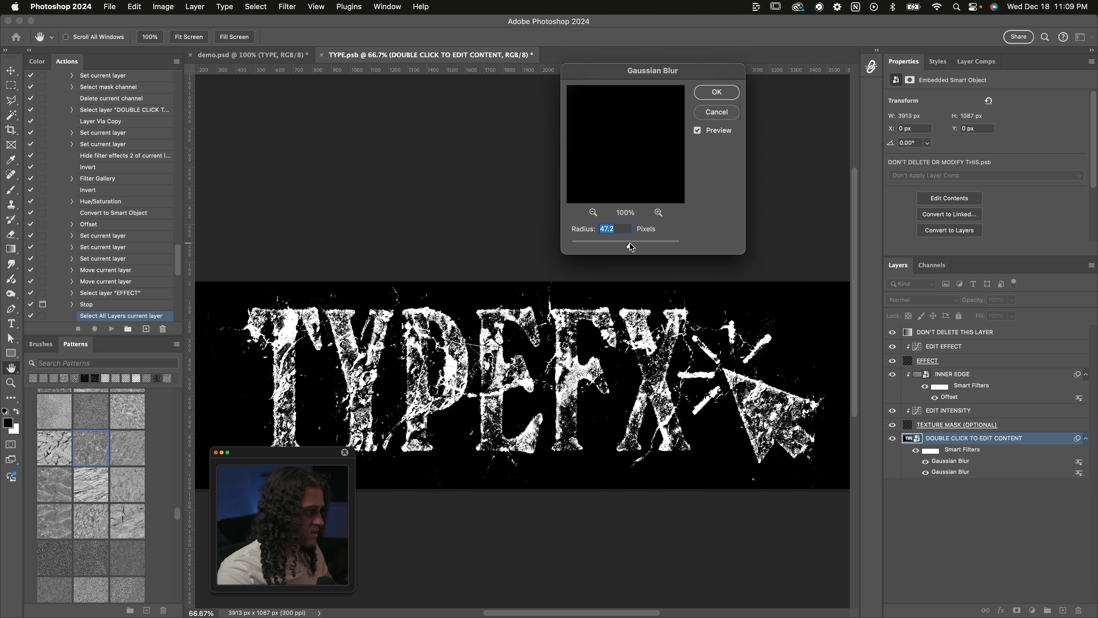
{"action": "key", "text": "Return"}
Try the rough, light-grey crackle pattern on the EFFECT layer and shift its placement over the lettering
{"action": "scroll", "coordinate": [88, 435], "scroll_direction": "down", "scroll_amount": 2}
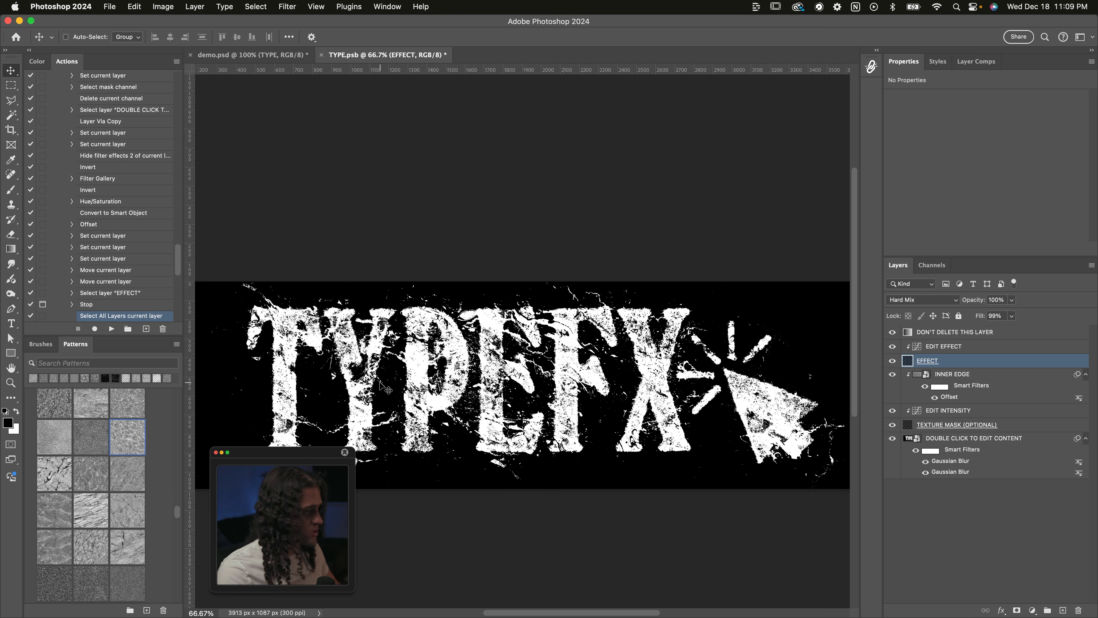
{"action": "double_click", "coordinate": [945, 462]}
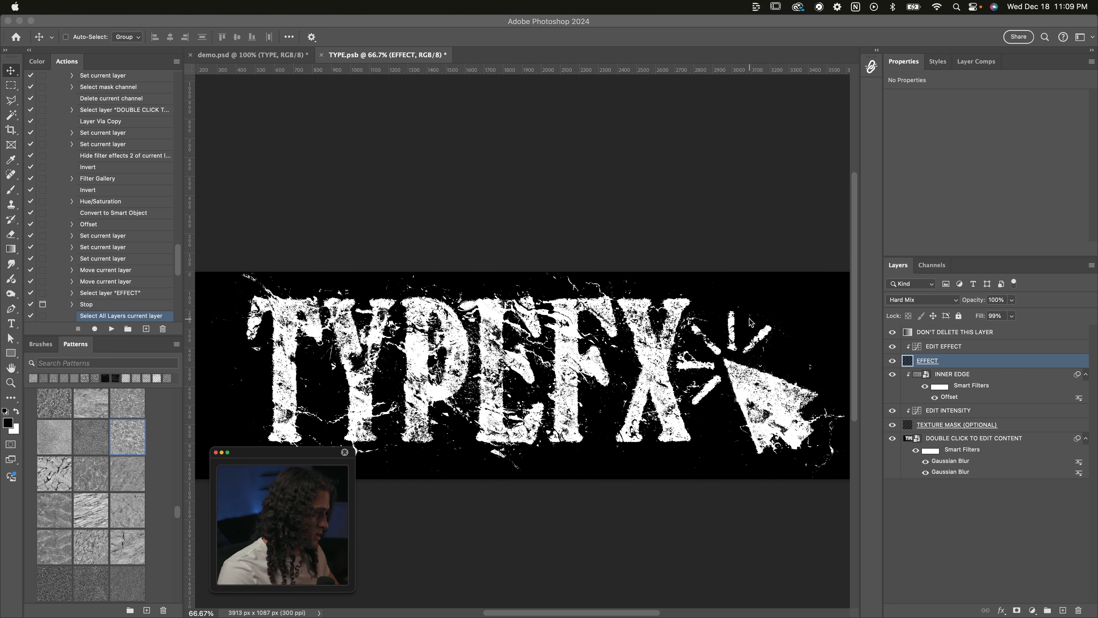
{"action": "left_click", "coordinate": [723, 330]}
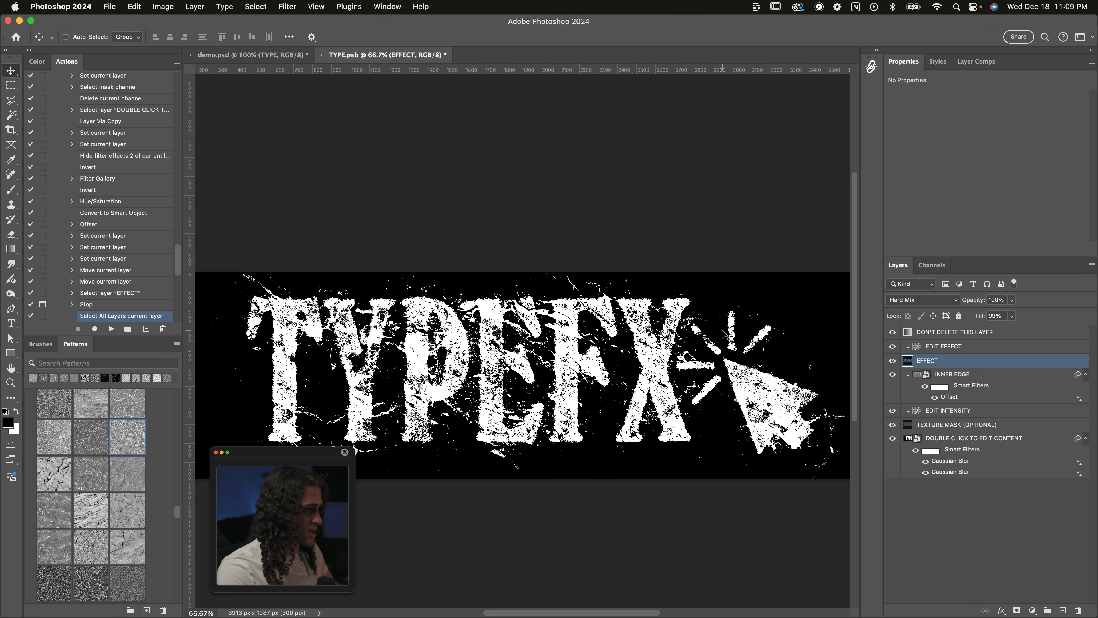
{"action": "left_click_drag", "start_coordinate": [654, 359], "coordinate": [646, 312]}
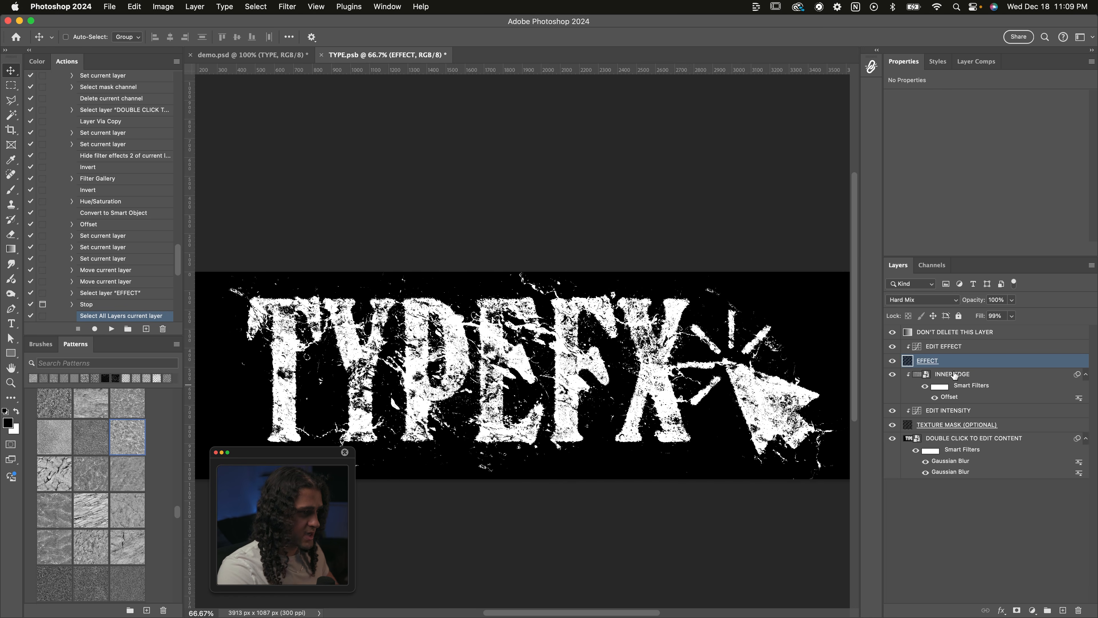
Set the EFFECT layer's pattern fill scale to 67% and reposition the pattern over the artwork
{"action": "double_click", "coordinate": [908, 361]}
{"action": "left_click", "coordinate": [784, 165]}
{"action": "left_click_drag", "start_coordinate": [783, 181], "coordinate": [785, 183]}
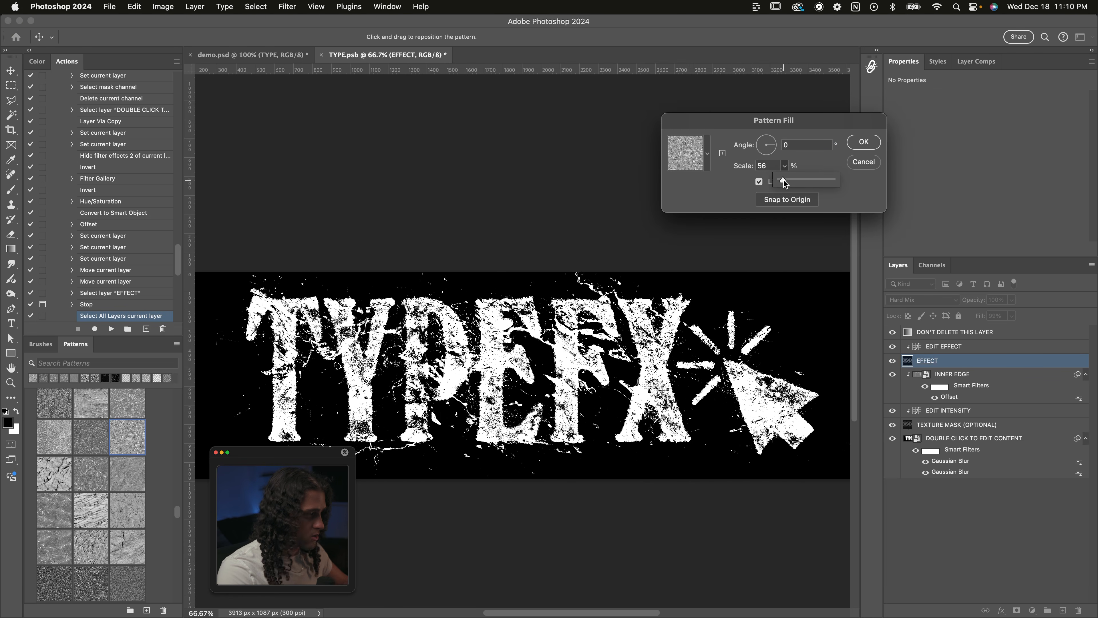
{"action": "left_click", "coordinate": [697, 293]}
{"action": "left_click_drag", "start_coordinate": [697, 293], "coordinate": [672, 378]}
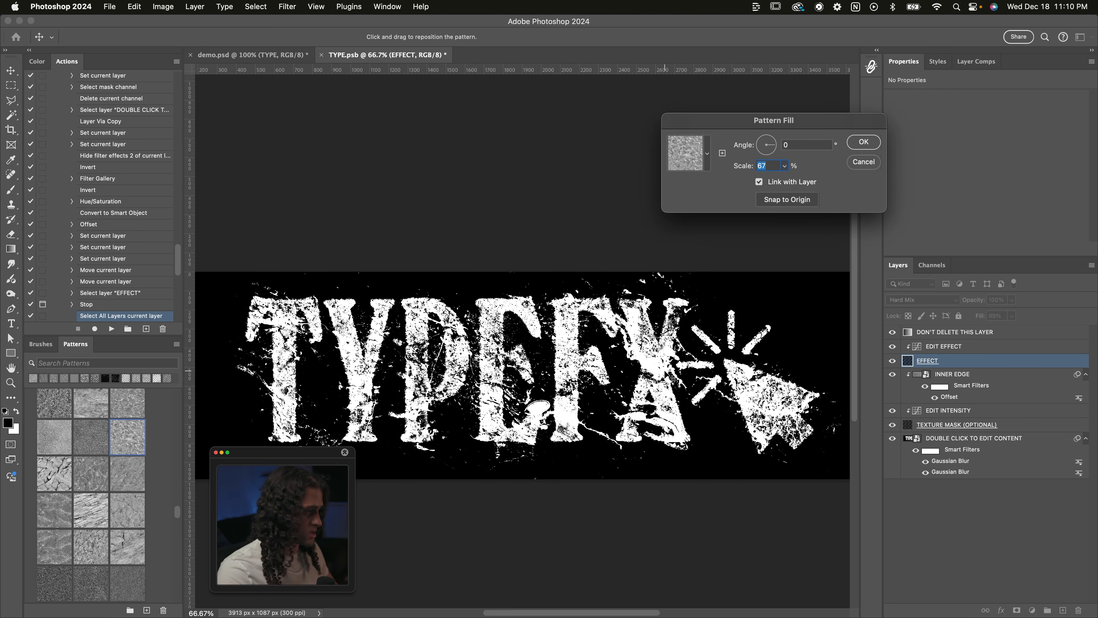
{"action": "key", "text": "Return"}
Reset the content layer's upper Gaussian Blur radius to 10 pixels for comparison, and apply 50.1 pixels
{"action": "type", "text": "10"}
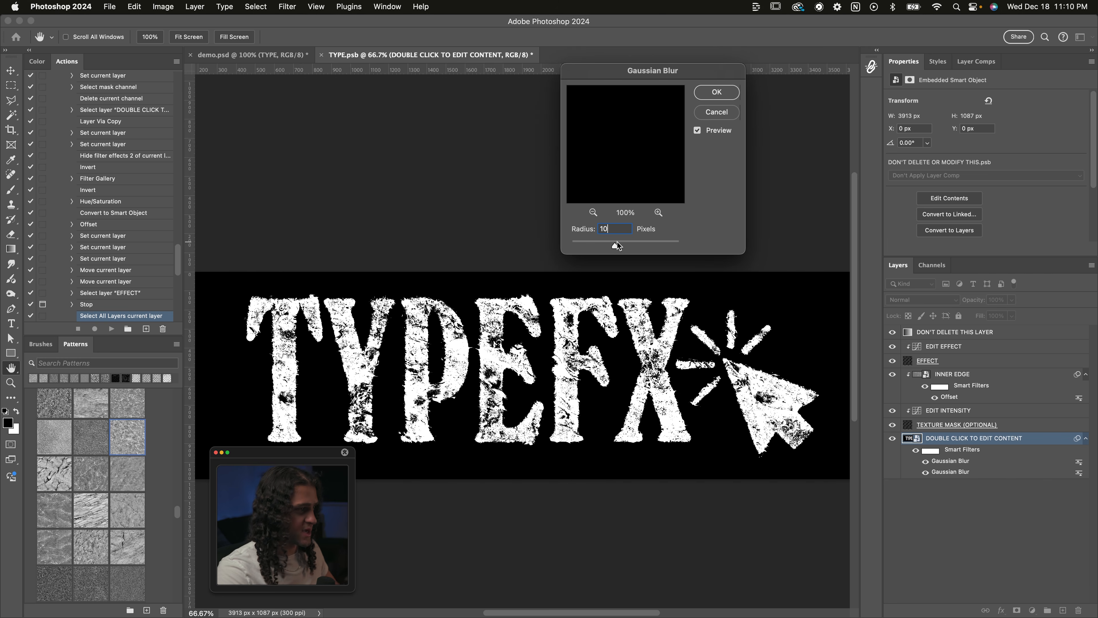
{"action": "left_click_drag", "start_coordinate": [617, 245], "coordinate": [631, 247]}
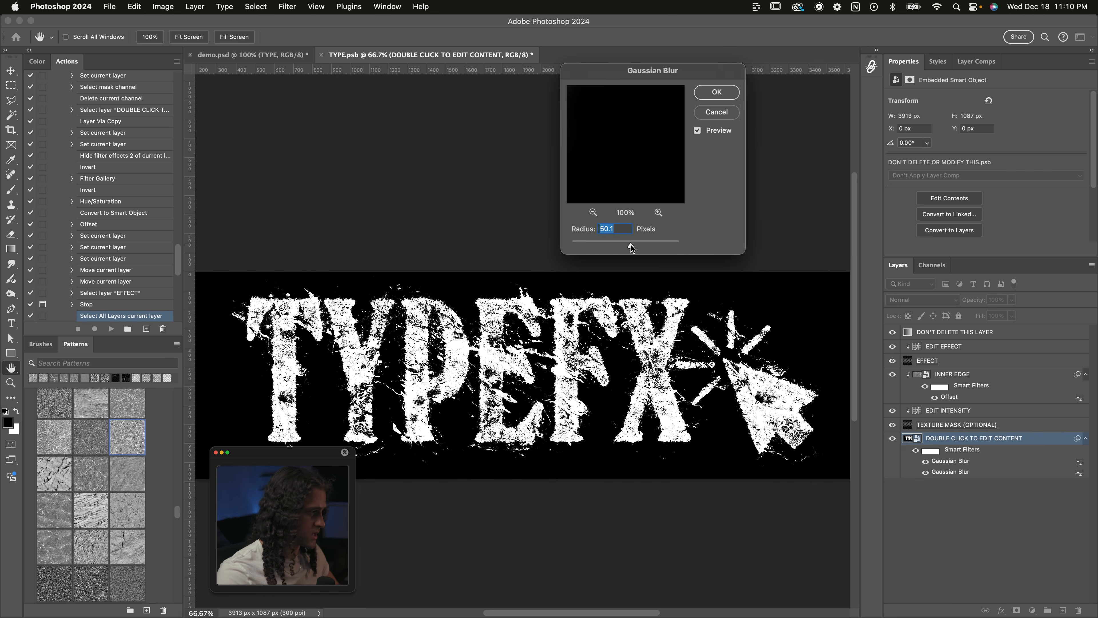
{"action": "key", "text": "Return"}
Raise the middle point of the EDIT INTENSITY curve slightly
{"action": "scroll", "coordinate": [133, 420], "scroll_direction": "up", "scroll_amount": 1}
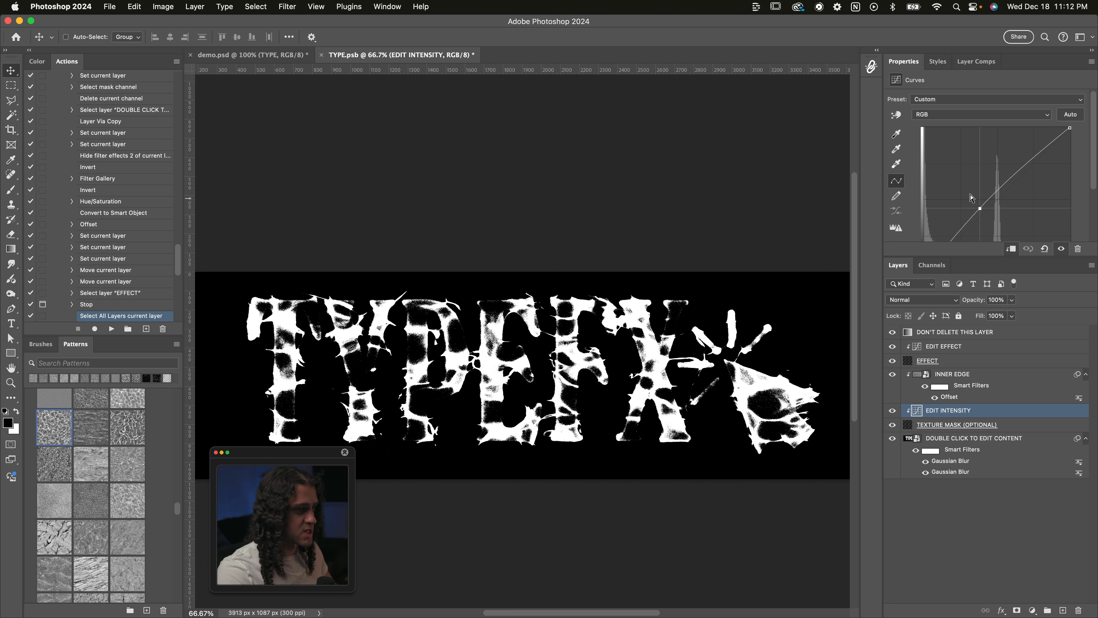
{"action": "mouse_move", "coordinate": [980, 209]}
{"action": "left_mouse_down"}
{"action": "mouse_move", "coordinate": [969, 193]}
{"action": "mouse_move", "coordinate": [974, 202]}
{"action": "left_mouse_up"}
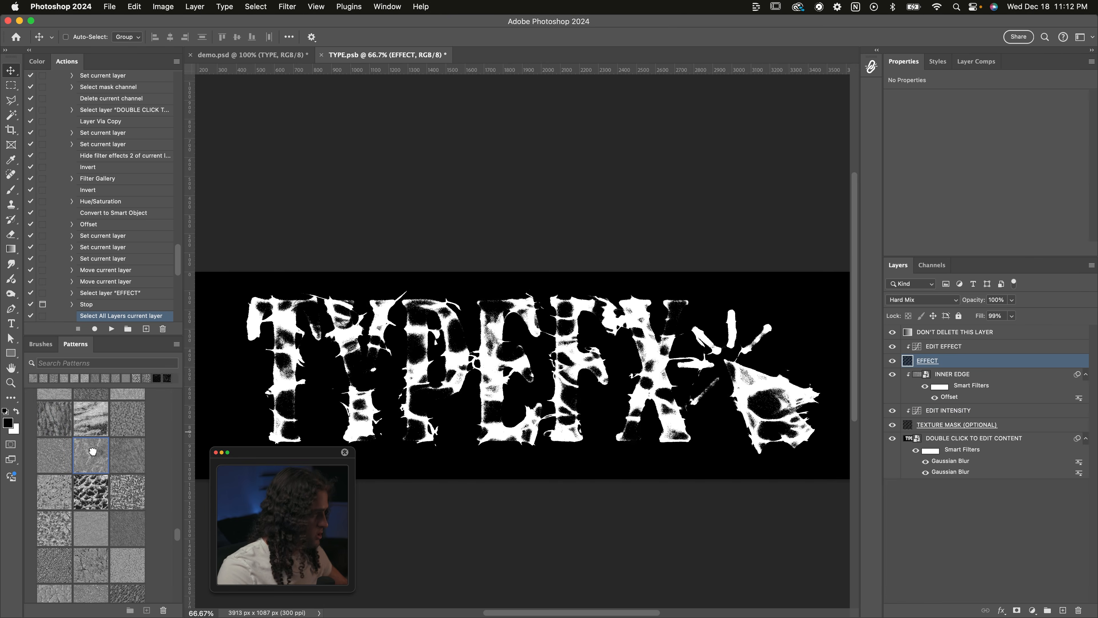
Browse the effect patterns and try the coarse, chunky speckled one on the EFFECT layer
{"action": "scroll", "coordinate": [437, 359], "scroll_direction": "down", "scroll_amount": 3}
{"action": "scroll", "coordinate": [438, 359], "scroll_direction": "up", "scroll_amount": 2}
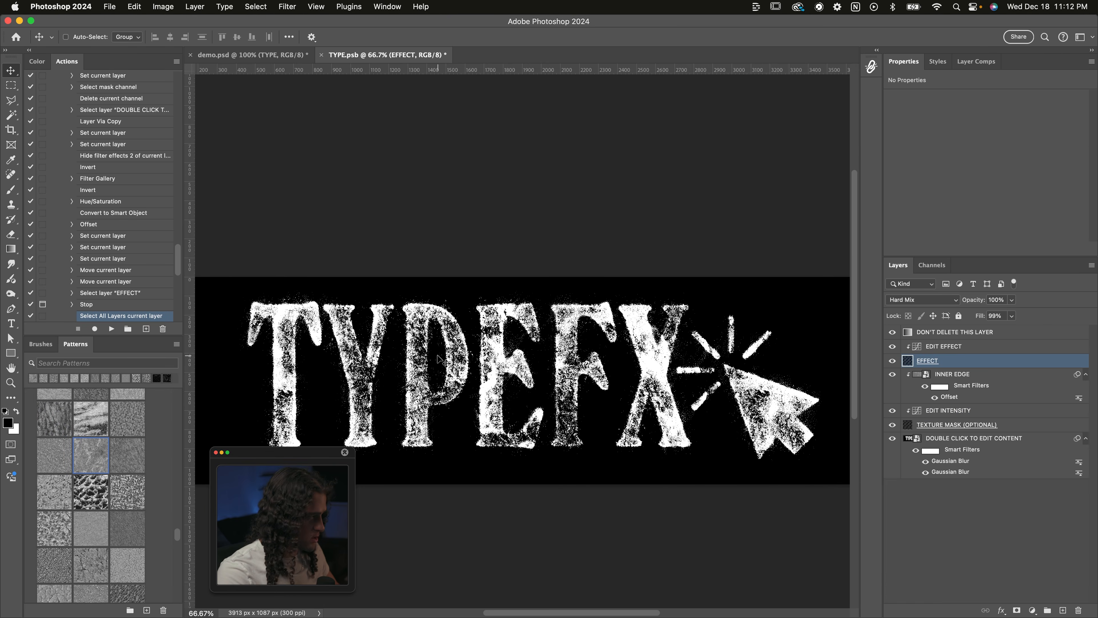
{"action": "scroll", "coordinate": [97, 442], "scroll_direction": "down", "scroll_amount": 3}
{"action": "left_click", "coordinate": [97, 441]}
{"action": "scroll", "coordinate": [97, 441], "scroll_direction": "down", "scroll_amount": 2}
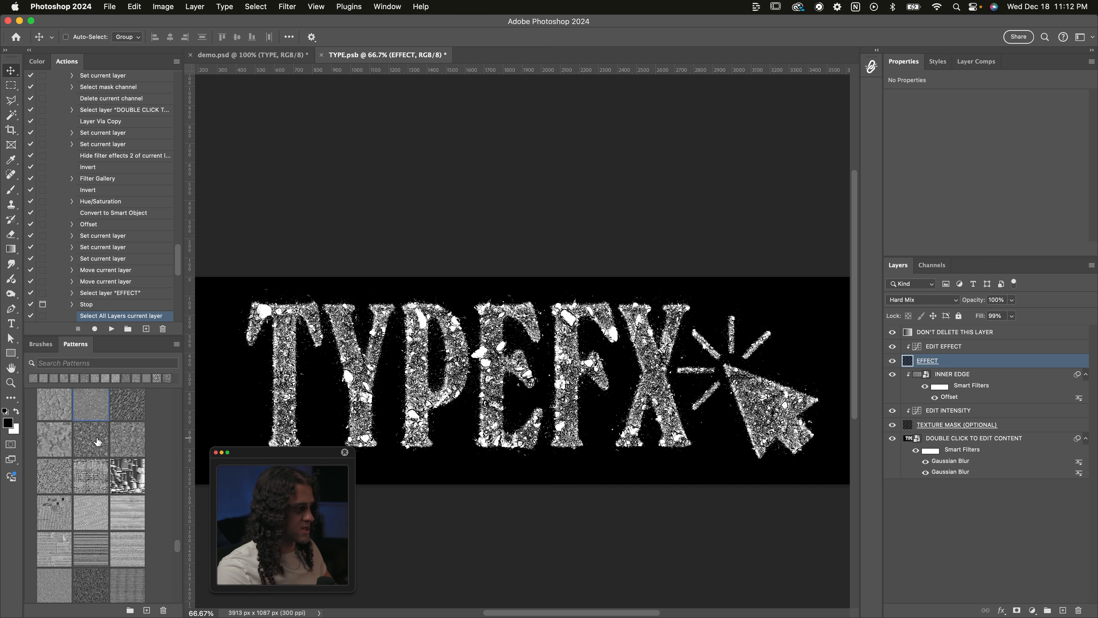
Try the EFFECT64 pattern on the EFFECT layer and shift its placement slightly within the lettering
{"action": "scroll", "coordinate": [98, 435], "scroll_direction": "down", "scroll_amount": 3}
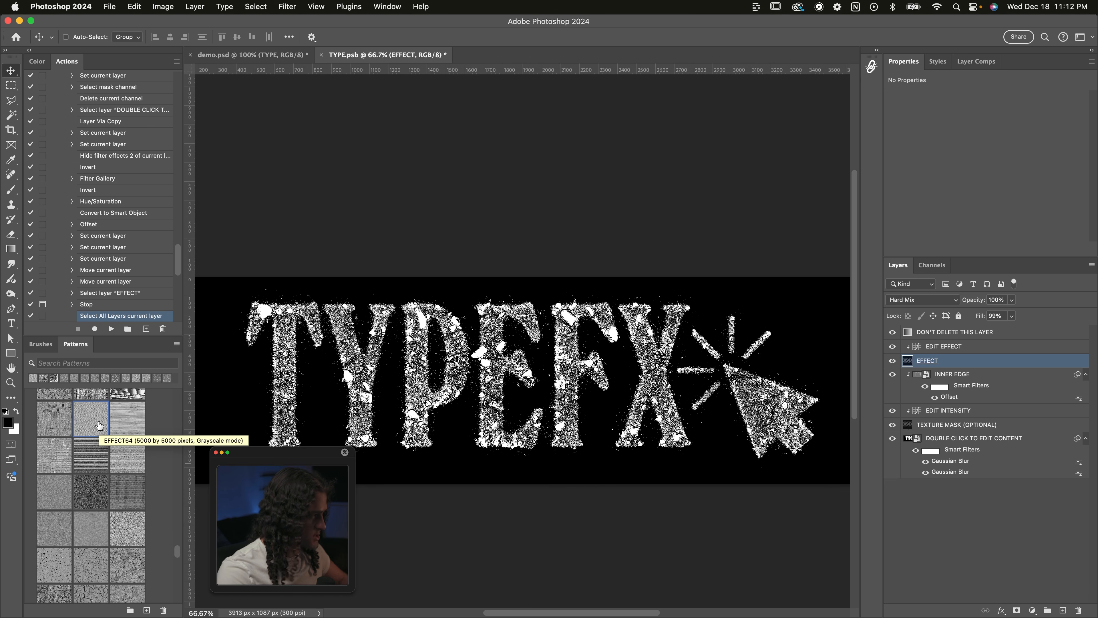
{"action": "left_click", "coordinate": [99, 425]}
{"action": "left_click_drag", "start_coordinate": [571, 348], "coordinate": [575, 375]}
Apply the fine-grained crackle pattern beside the two coarse wrinkled ones to the EFFECT layer
{"action": "scroll", "coordinate": [123, 447], "scroll_direction": "down", "scroll_amount": 4}
{"action": "scroll", "coordinate": [123, 447], "scroll_direction": "down", "scroll_amount": 2}
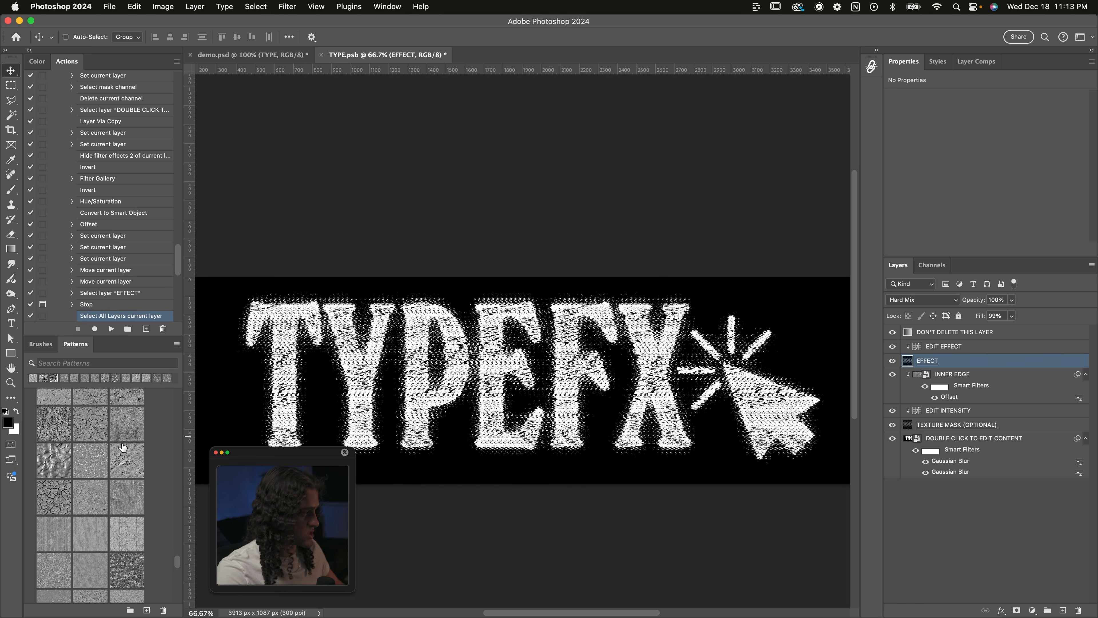
{"action": "left_click", "coordinate": [105, 454]}
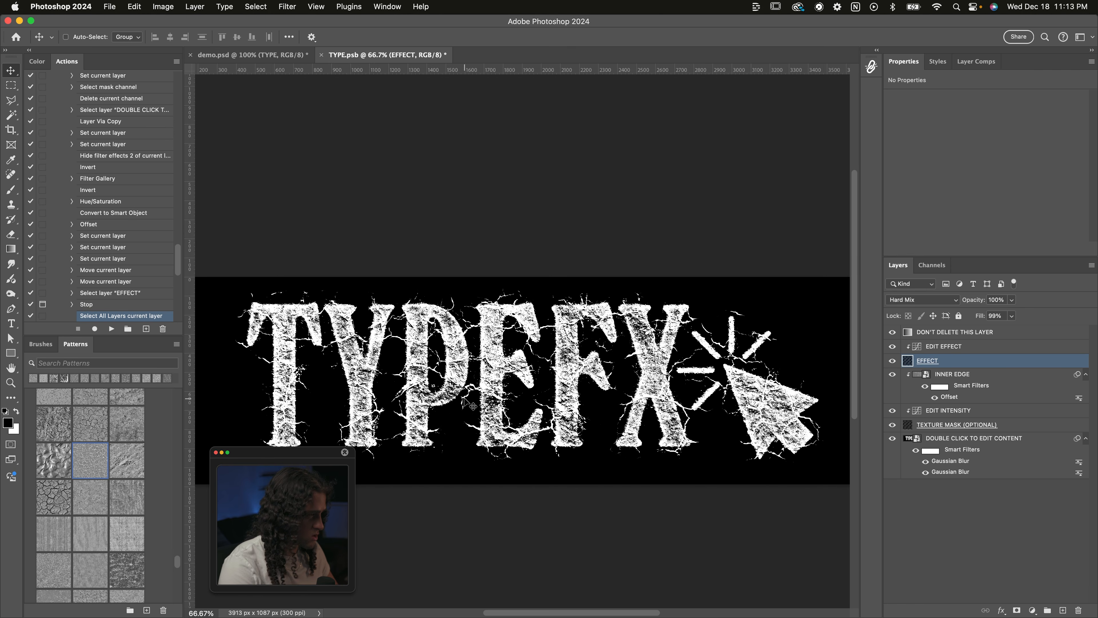
Fine-tune a Gaussian Blur radius of the DOUBLE CLICK TO EDIT CONTENT layer to about 41.6 pixels
{"action": "scroll", "coordinate": [463, 397], "scroll_direction": "down", "scroll_amount": 1}
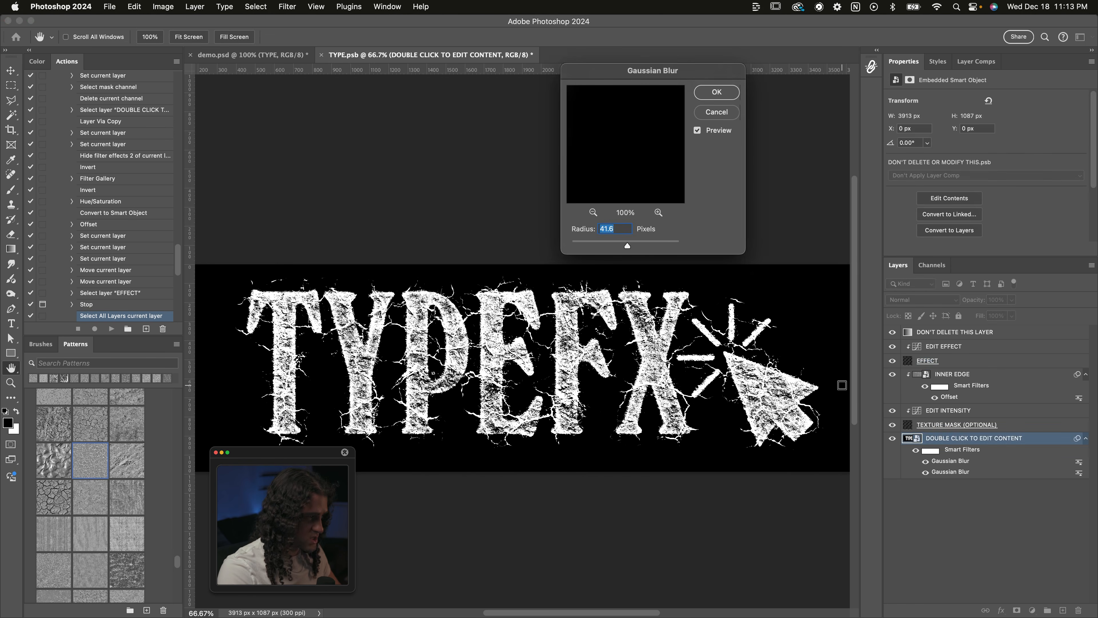
{"action": "left_click_drag", "start_coordinate": [631, 244], "coordinate": [628, 247]}
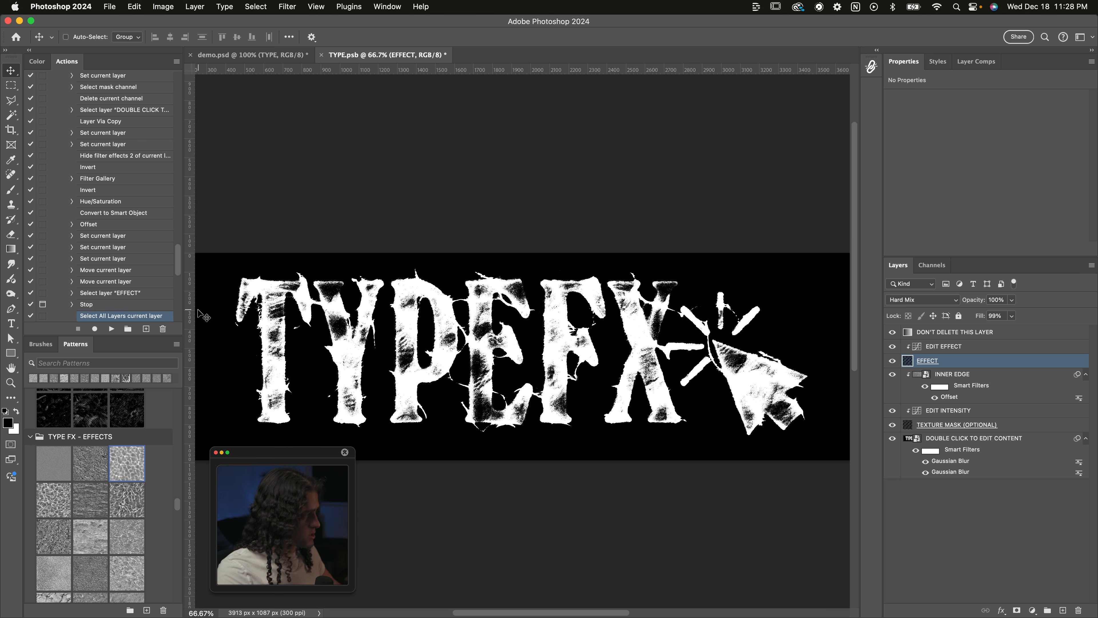
Resume the action and set the TYPEFX artwork's fill color to the warm off-white d1cdbe
{"action": "left_click", "coordinate": [113, 330]}
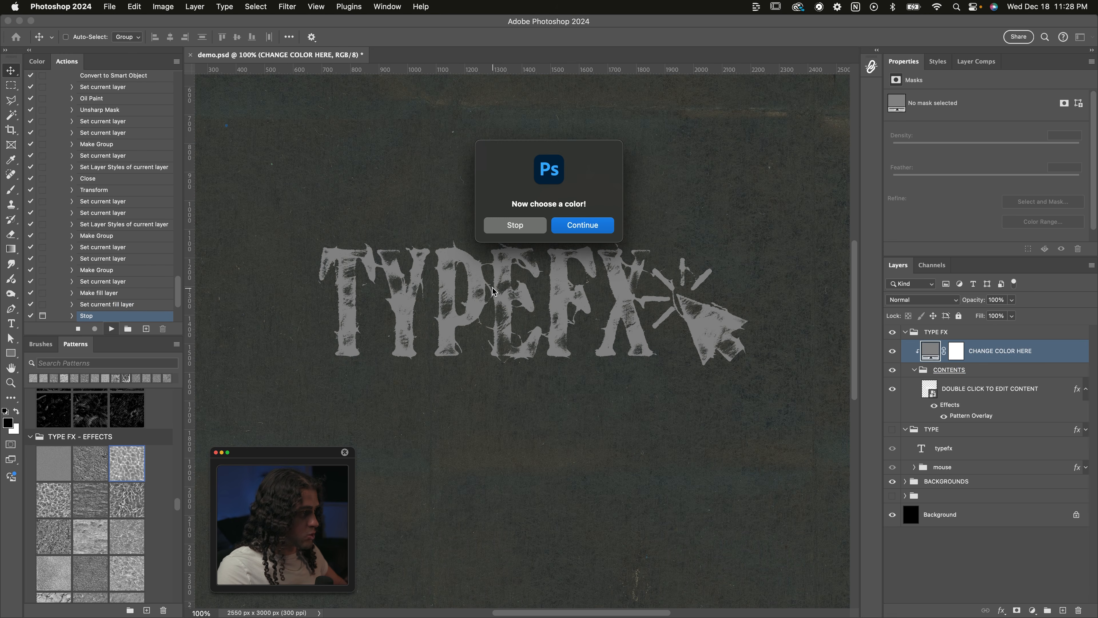
{"action": "key", "text": "Return"}
{"action": "scroll", "coordinate": [511, 251], "scroll_direction": "up", "scroll_amount": 3}
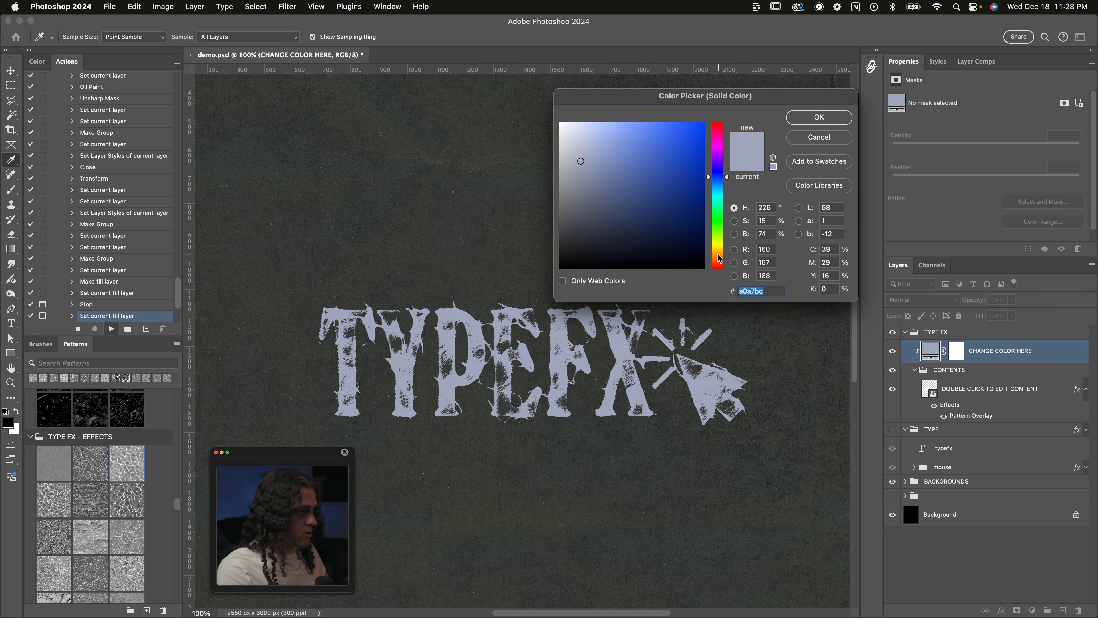
{"action": "left_click_drag", "start_coordinate": [719, 259], "coordinate": [718, 249]}
{"action": "left_click_drag", "start_coordinate": [580, 147], "coordinate": [572, 148]}
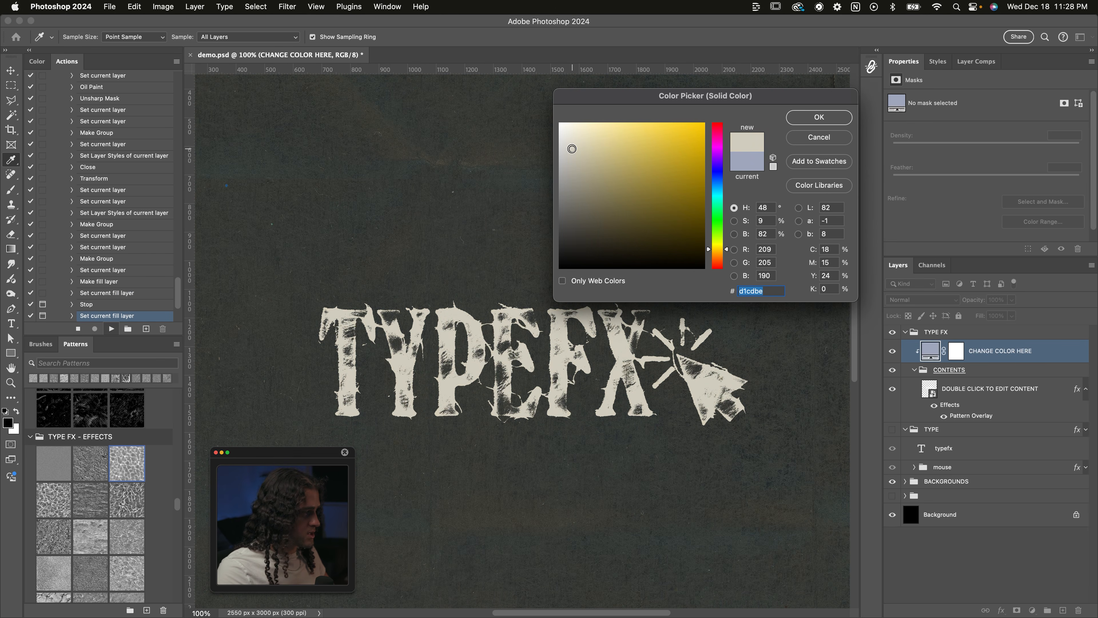
{"action": "key", "text": "Return"}
{"action": "key", "text": "Return"}
Reposition the Layer Style dialog below the TYPEFX lettering
{"action": "scroll", "coordinate": [527, 188], "scroll_direction": "down", "scroll_amount": 2}
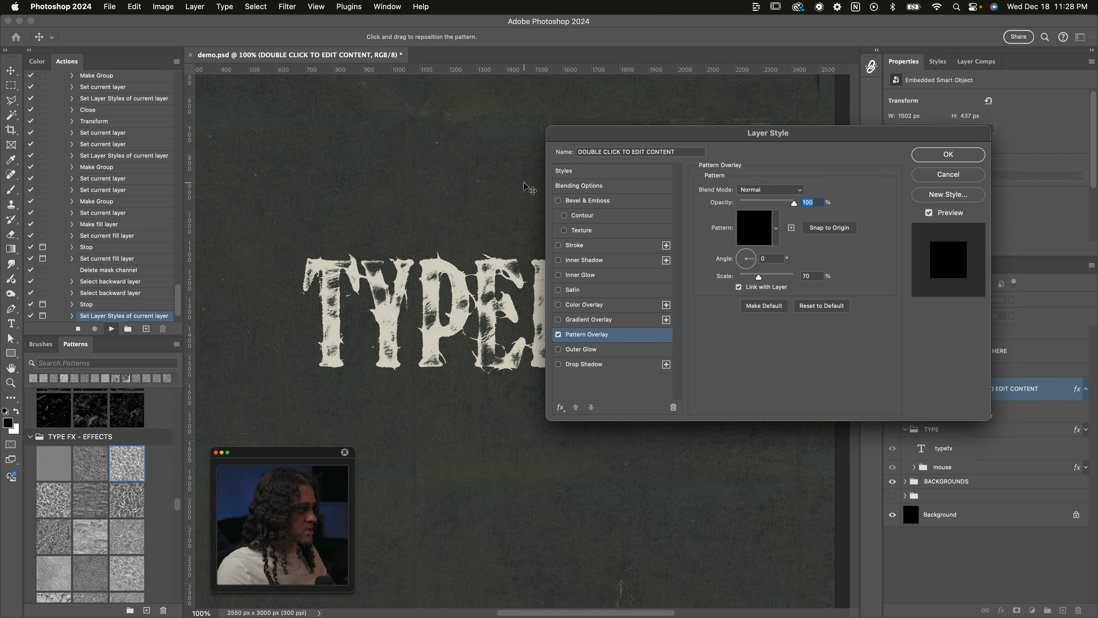
{"action": "scroll", "coordinate": [528, 188], "scroll_direction": "up", "scroll_amount": 2}
{"action": "left_click_drag", "start_coordinate": [686, 135], "coordinate": [659, 55]}
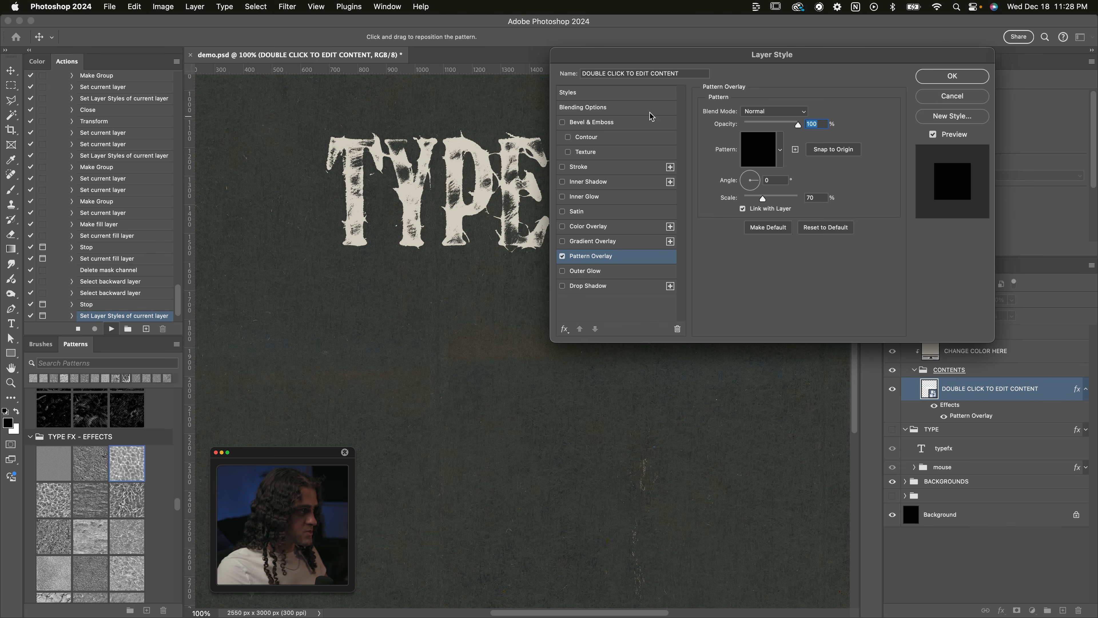
{"action": "left_click_drag", "start_coordinate": [709, 54], "coordinate": [486, 270]}
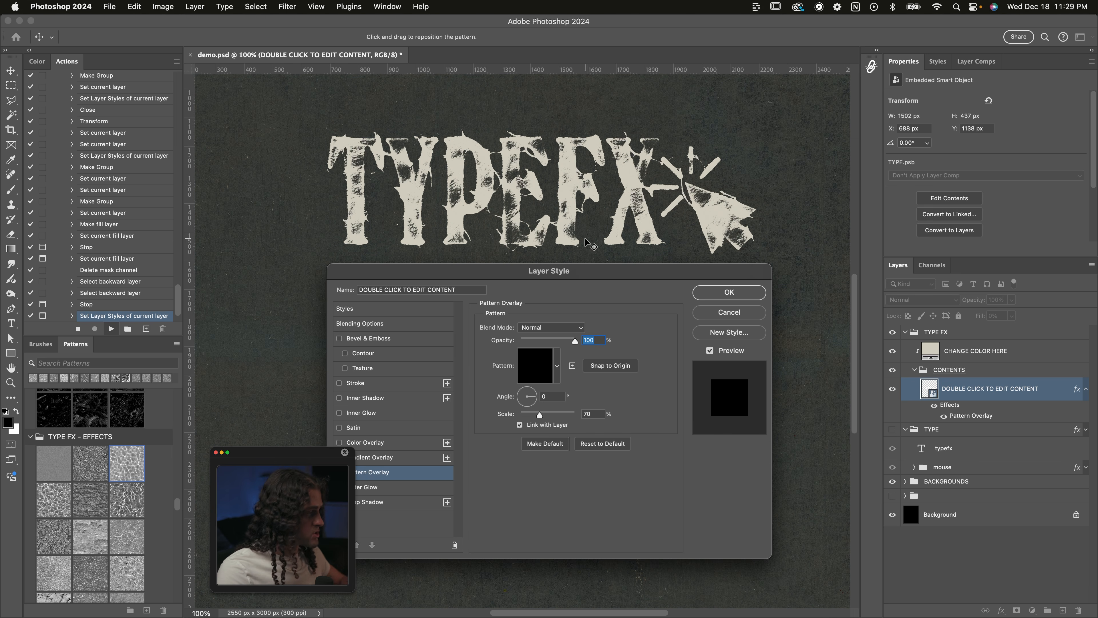
Try several speckled patterns from the first rows of TYPE FX - TEXTURES as the pattern overlay
{"action": "left_click", "coordinate": [544, 363]}
{"action": "scroll", "coordinate": [544, 427], "scroll_direction": "up", "scroll_amount": 10}
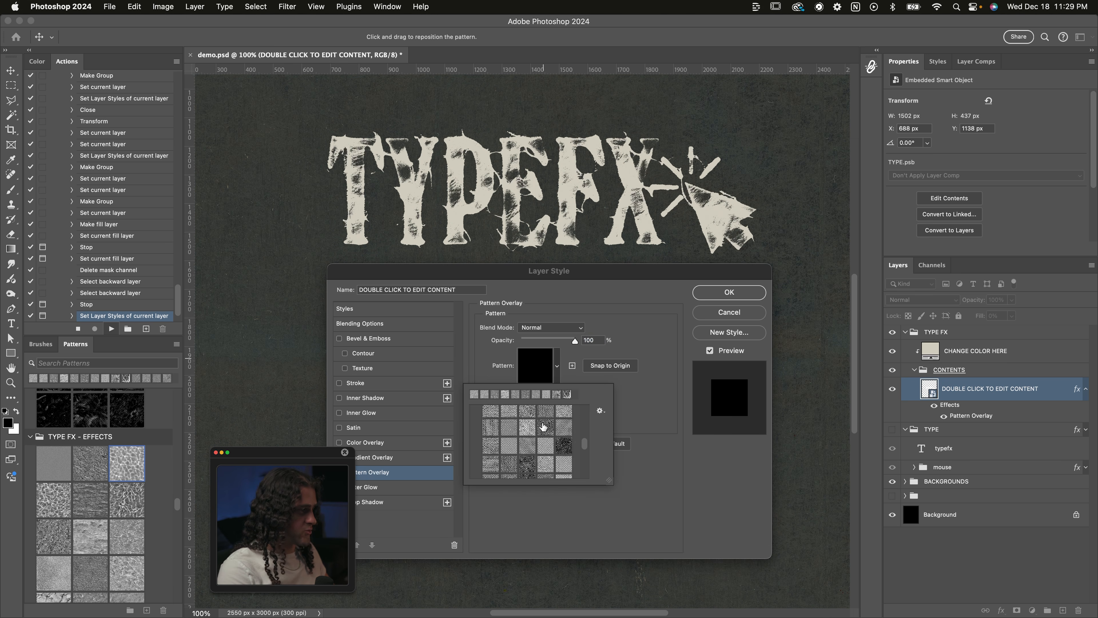
{"action": "left_click", "coordinate": [525, 424]}
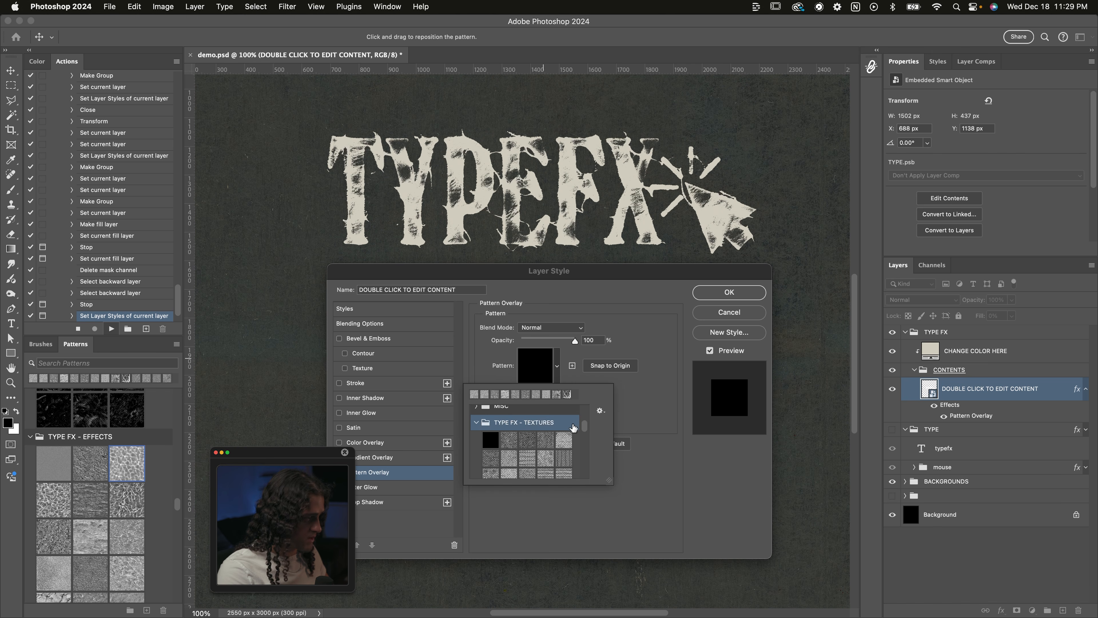
{"action": "left_click", "coordinate": [509, 441]}
{"action": "left_click", "coordinate": [525, 441]}
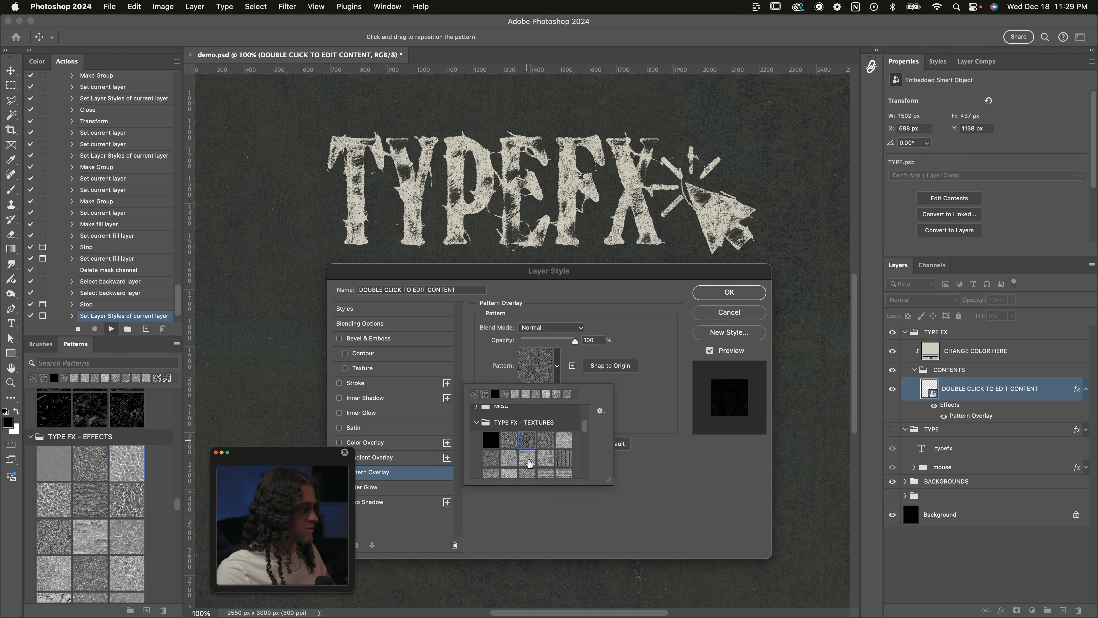
{"action": "left_click", "coordinate": [492, 458]}
{"action": "scroll", "coordinate": [516, 460], "scroll_direction": "down", "scroll_amount": 2}
{"action": "scroll", "coordinate": [496, 459], "scroll_direction": "up", "scroll_amount": 2}
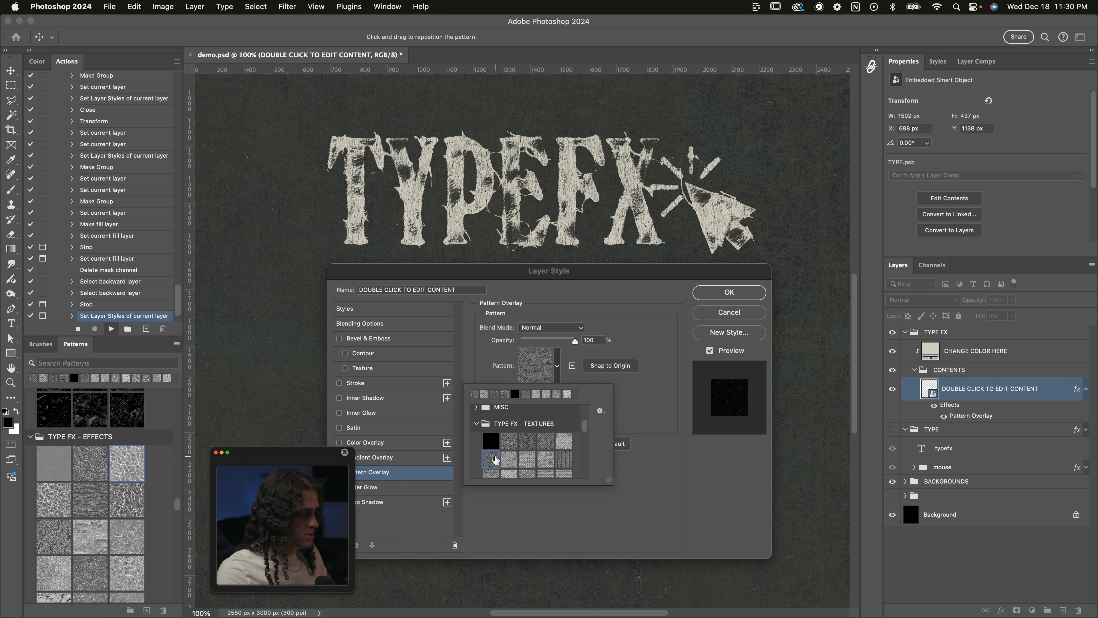
Try the scratchy texture and the fine-grained ones in the rows below it as the pattern overlay
{"action": "left_click", "coordinate": [545, 455]}
{"action": "scroll", "coordinate": [511, 453], "scroll_direction": "down", "scroll_amount": 2}
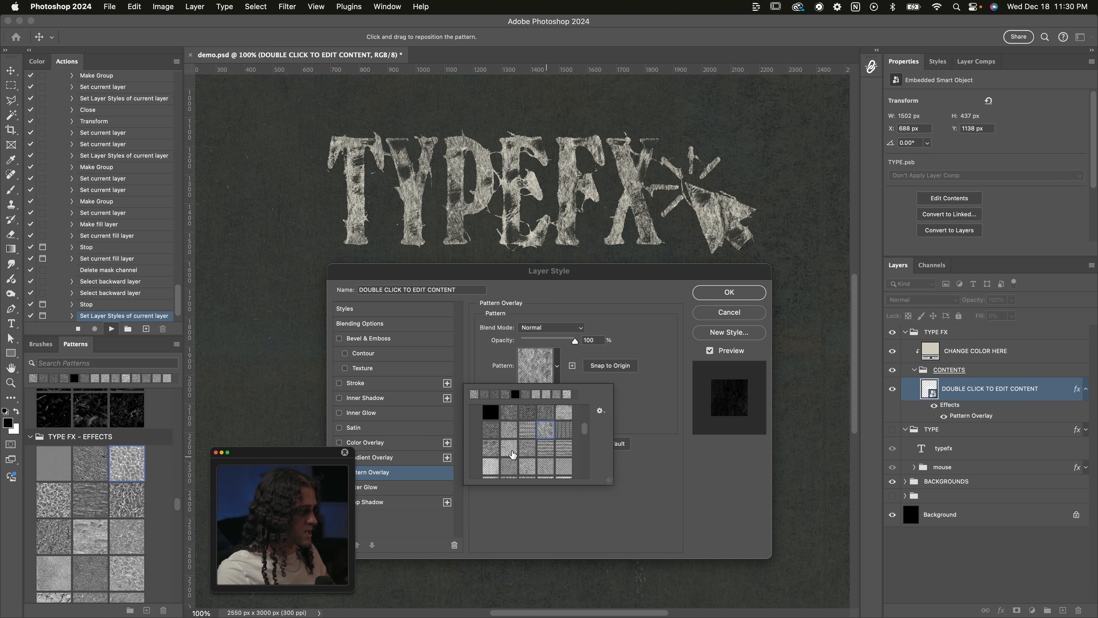
{"action": "left_click", "coordinate": [494, 451]}
{"action": "scroll", "coordinate": [532, 445], "scroll_direction": "down", "scroll_amount": 2}
{"action": "left_click", "coordinate": [546, 442]}
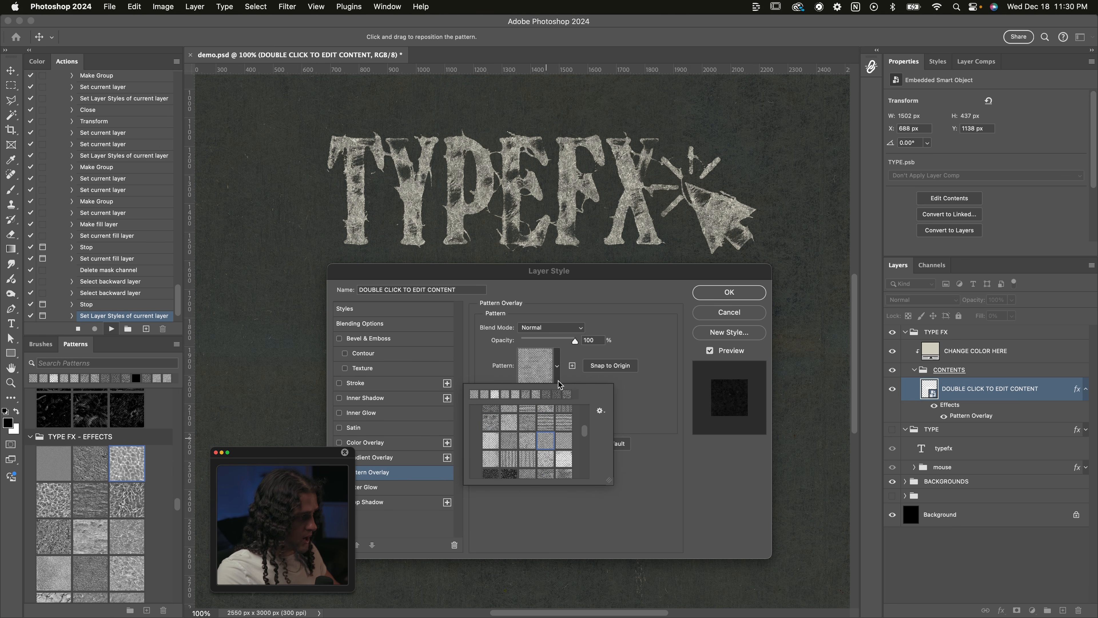
Set the pattern overlay's scale to 61% and shift the texture within the lettering
{"action": "left_click", "coordinate": [633, 390]}
{"action": "left_click_drag", "start_coordinate": [538, 416], "coordinate": [537, 416]}
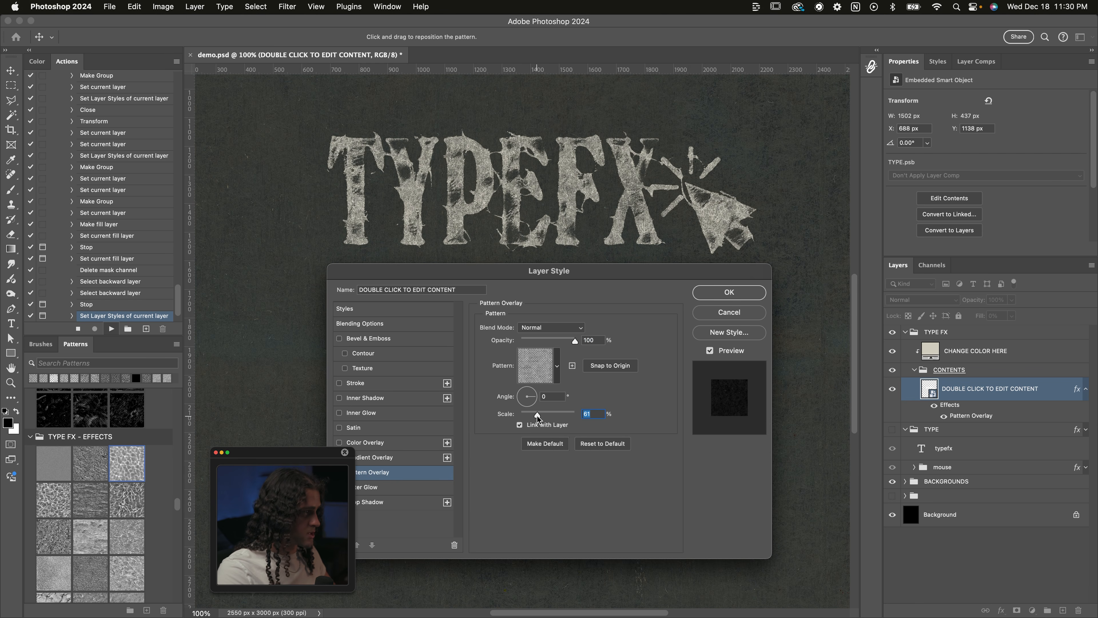
{"action": "left_click_drag", "start_coordinate": [569, 188], "coordinate": [519, 206]}
Browse further textures and try the woven fabric one as the pattern overlay
{"action": "left_click", "coordinate": [556, 365]}
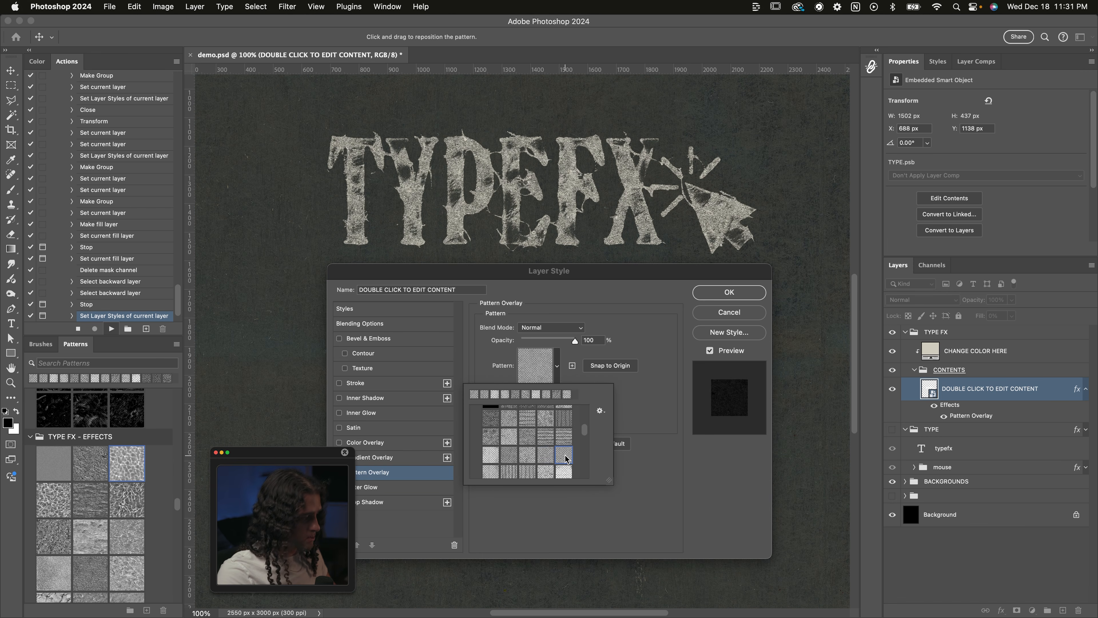
{"action": "scroll", "coordinate": [527, 453], "scroll_direction": "down", "scroll_amount": 3}
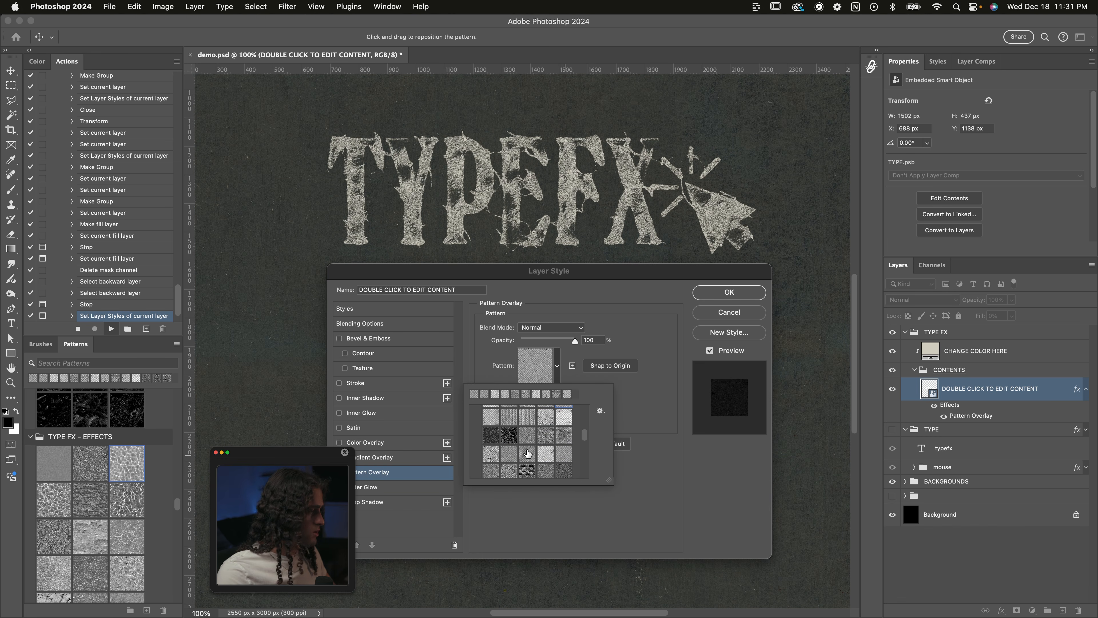
{"action": "scroll", "coordinate": [528, 453], "scroll_direction": "down", "scroll_amount": 2}
{"action": "left_click", "coordinate": [509, 449]}
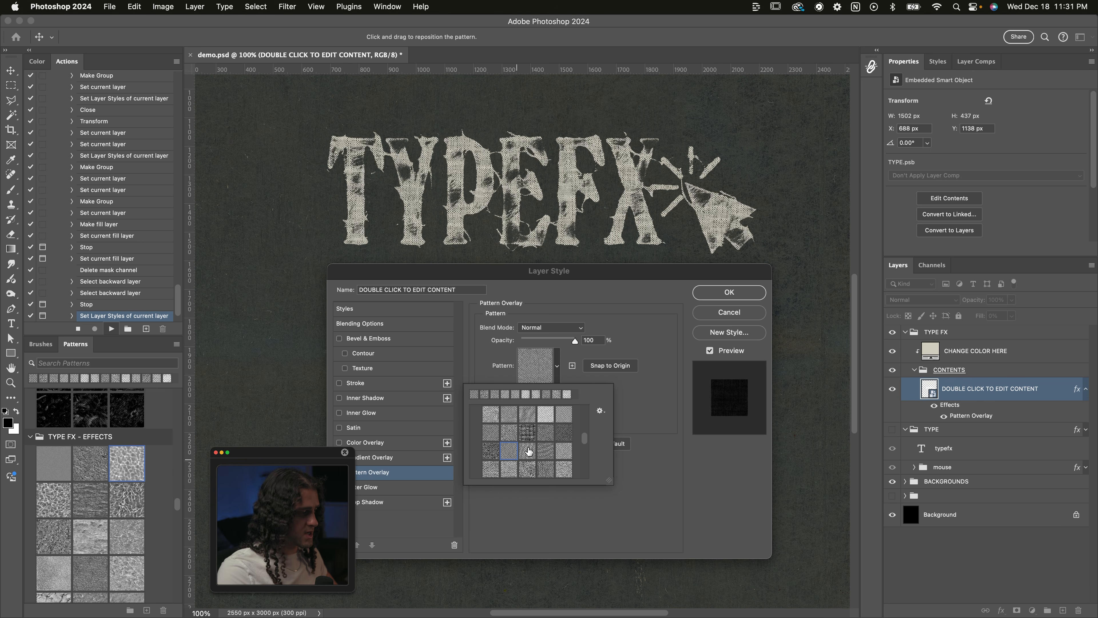
Try the dark, sparse TEXTURE96 and neighbouring TEXTURE97 as the pattern overlay and shift the placement within the lettering
{"action": "scroll", "coordinate": [528, 451], "scroll_direction": "down", "scroll_amount": 1}
{"action": "scroll", "coordinate": [529, 451], "scroll_direction": "down", "scroll_amount": 5}
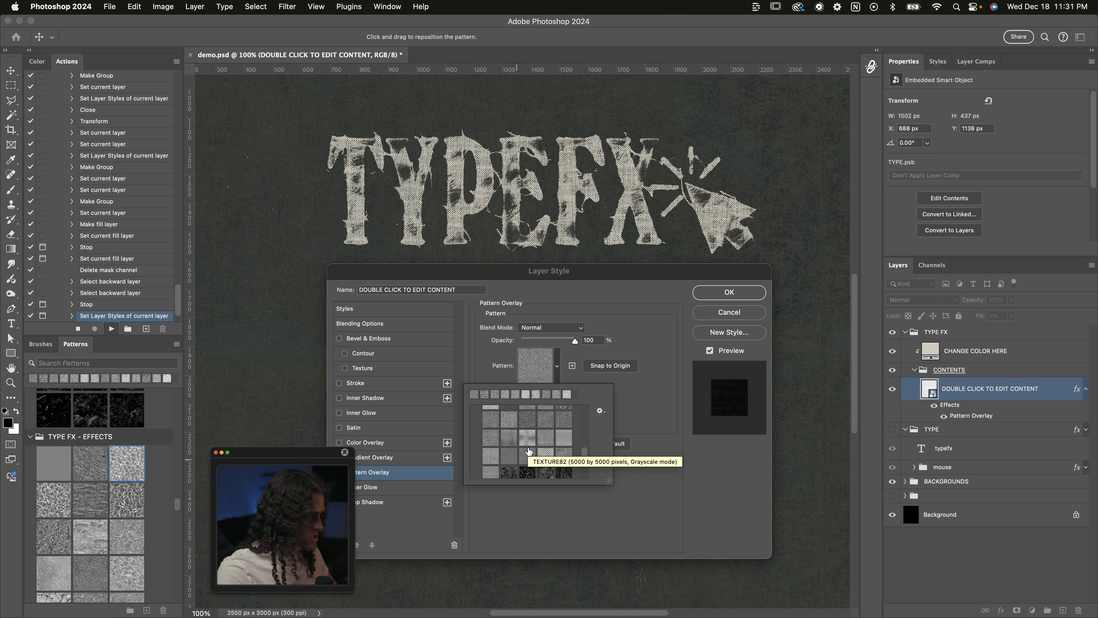
{"action": "left_click", "coordinate": [510, 440]}
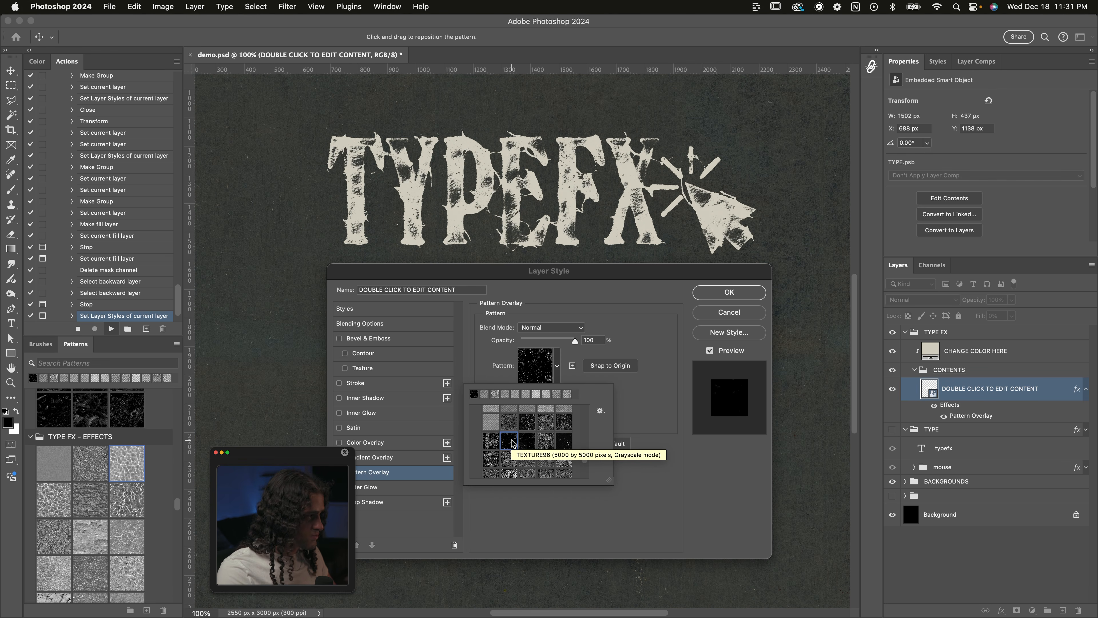
{"action": "left_click", "coordinate": [525, 440]}
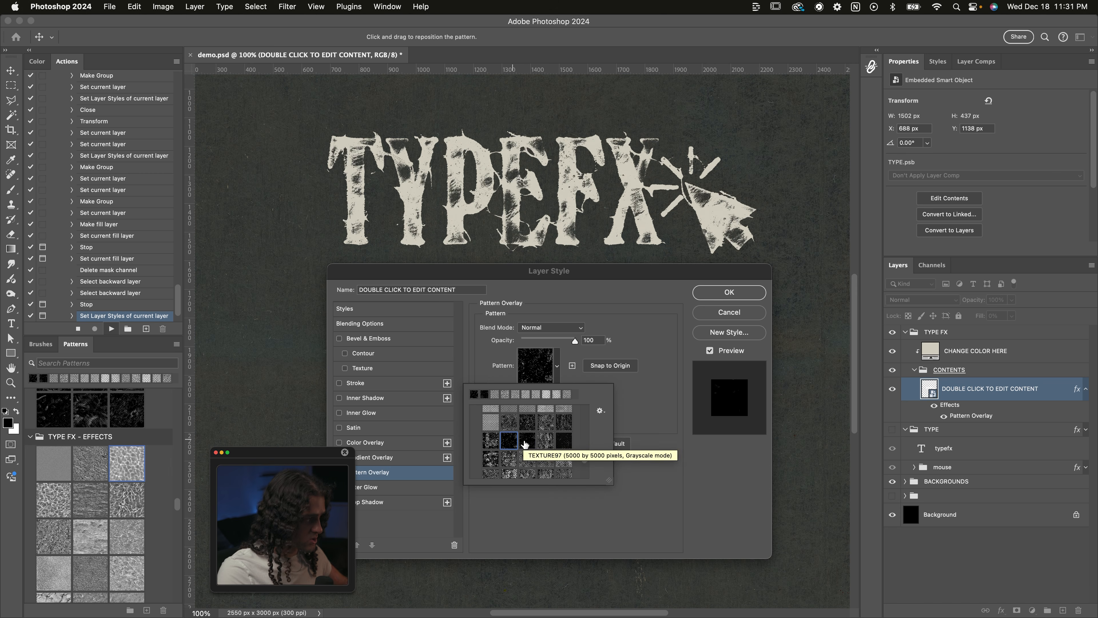
{"action": "left_click", "coordinate": [648, 419]}
{"action": "left_click_drag", "start_coordinate": [606, 209], "coordinate": [612, 154]}
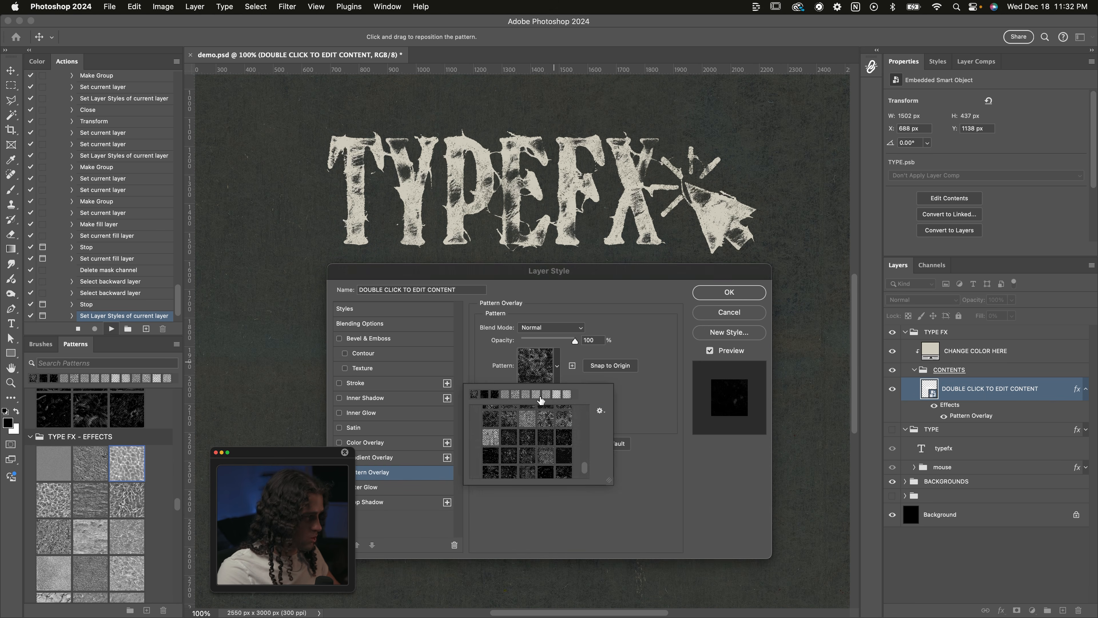
Apply the dark, blotchy grunge texture as the pattern overlay and shift its placement within the lettering
{"action": "left_click", "coordinate": [582, 208]}
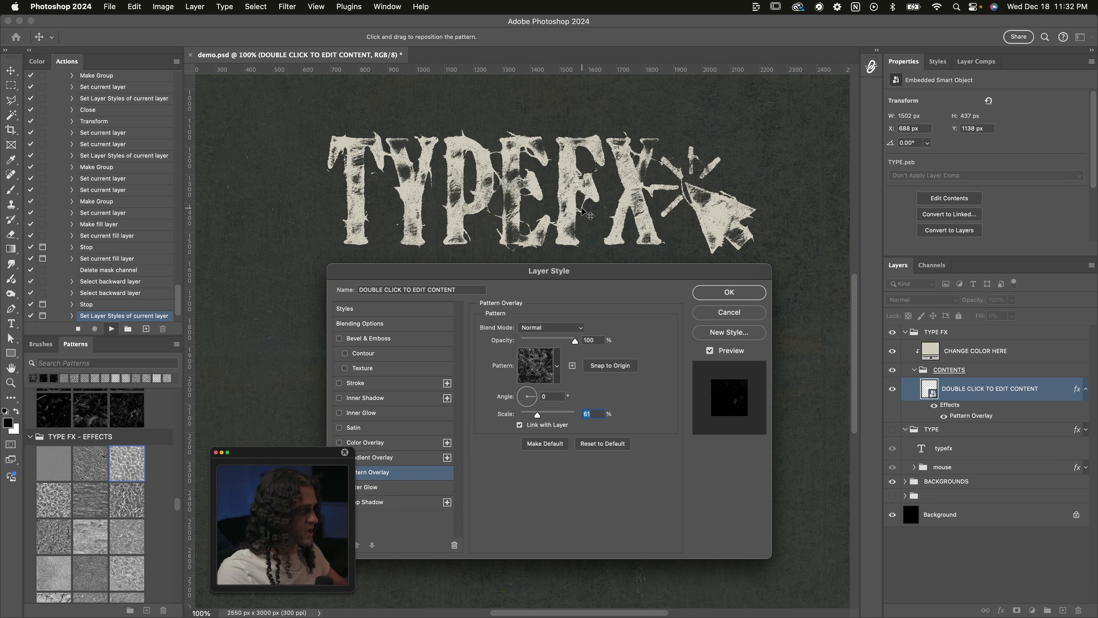
{"action": "left_click_drag", "start_coordinate": [629, 207], "coordinate": [620, 189]}
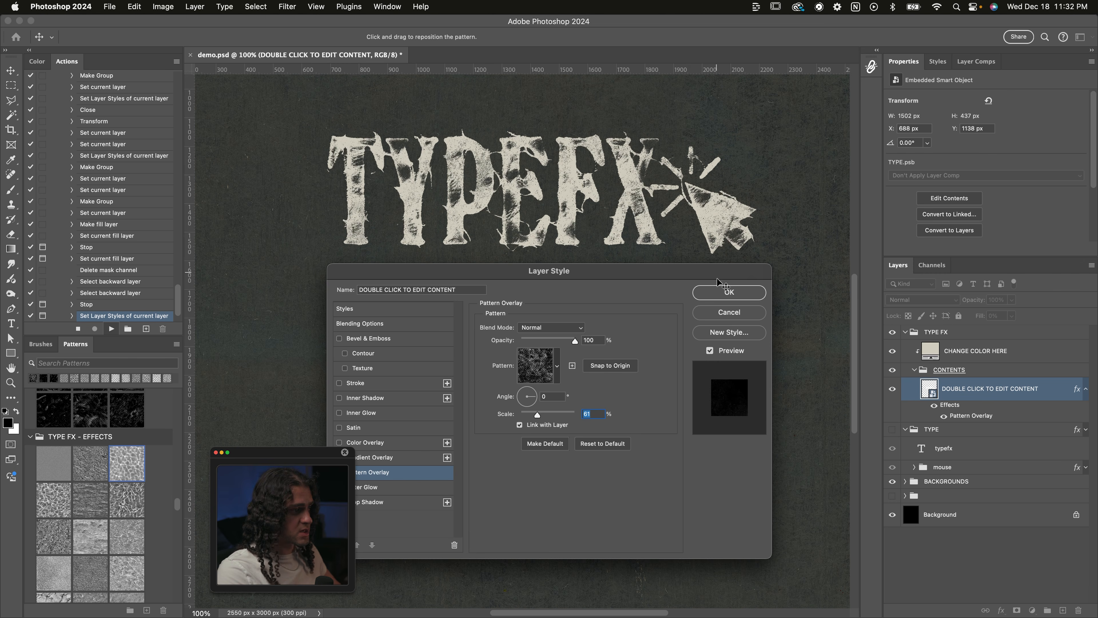
{"action": "left_click", "coordinate": [726, 292]}
Try the torn TEXTURE023 and then TEXTURE085 from the BACKGROUNDS group behind the lettering, moving TEXTURE085 slightly upward
{"action": "scroll", "coordinate": [609, 263], "scroll_direction": "up", "scroll_amount": 2}
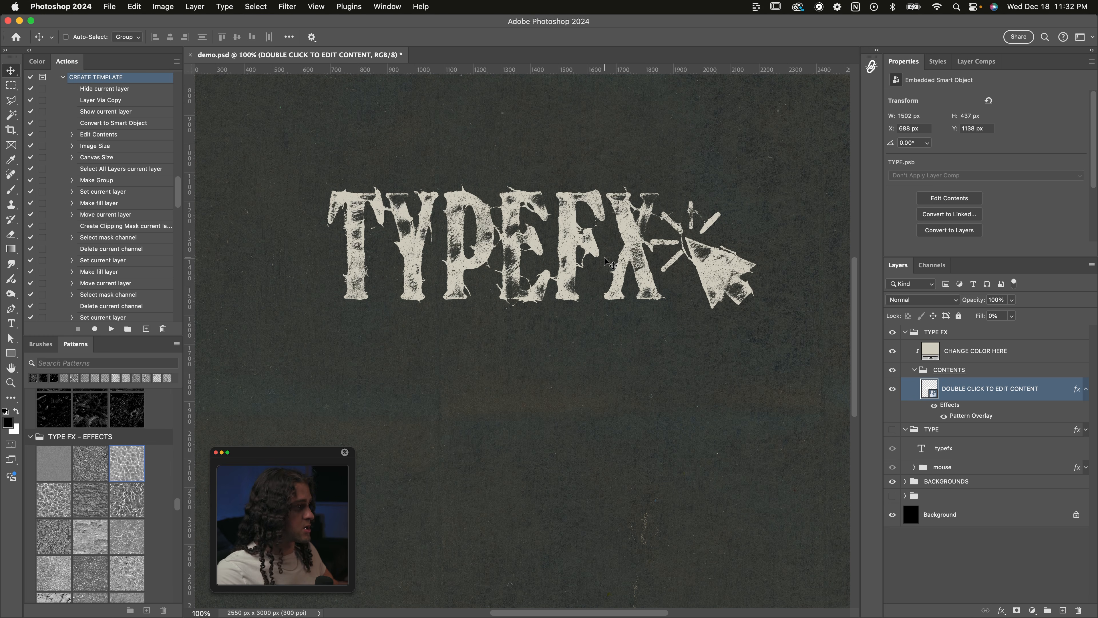
{"action": "left_click", "coordinate": [906, 482]}
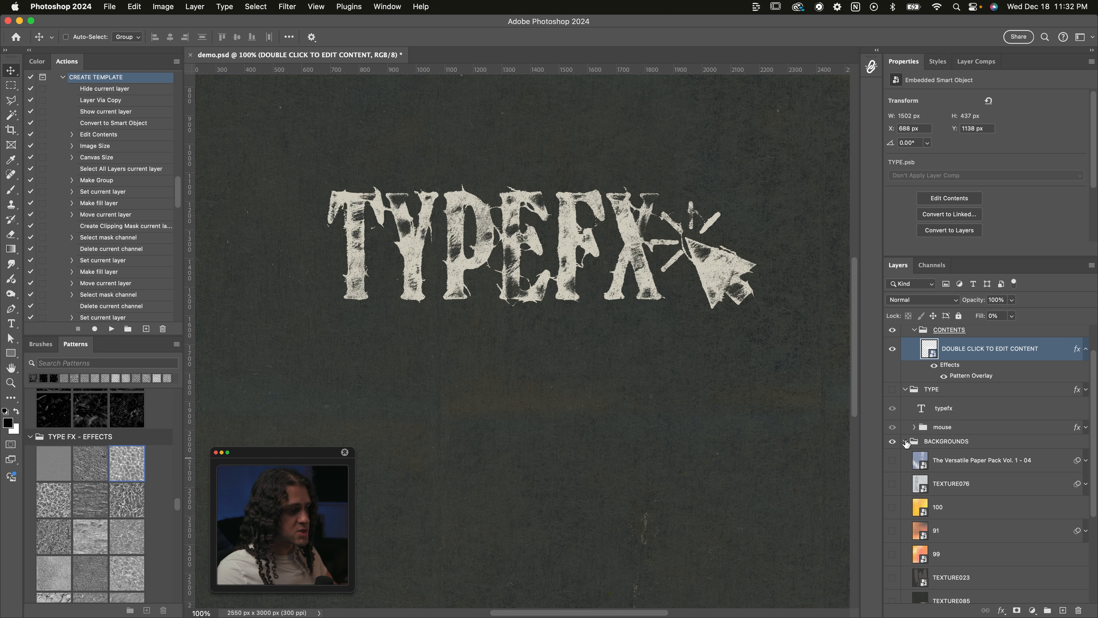
{"action": "scroll", "coordinate": [907, 444], "scroll_direction": "down", "scroll_amount": 3}
{"action": "left_click", "coordinate": [893, 502]}
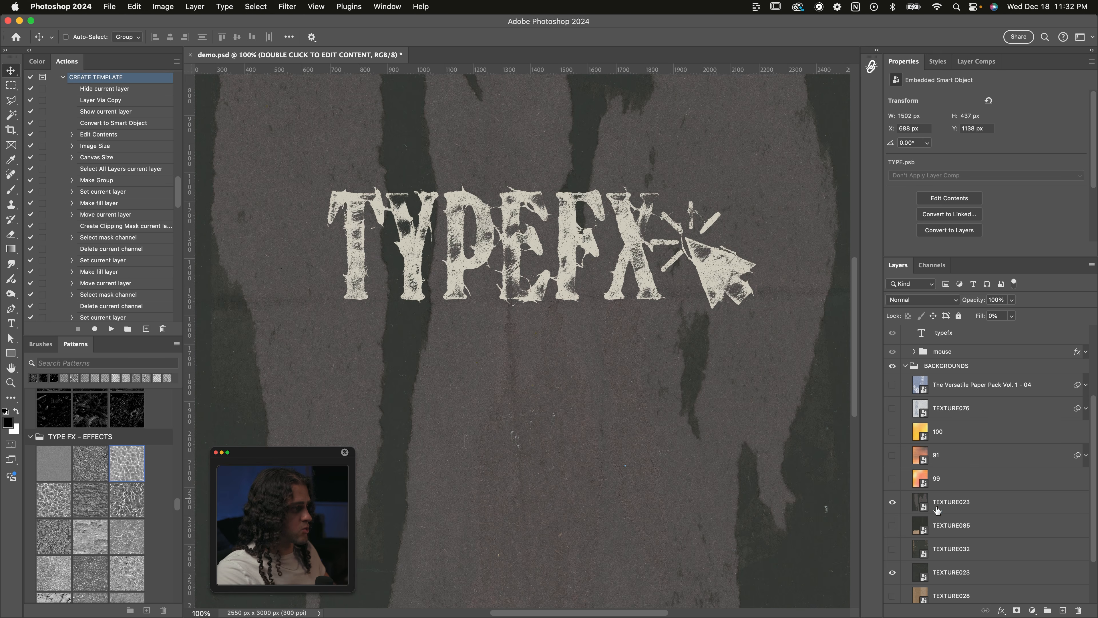
{"action": "left_click", "coordinate": [952, 501]}
{"action": "left_click_drag", "start_coordinate": [671, 343], "coordinate": [671, 343]}
{"action": "mouse_move", "coordinate": [737, 440]}
{"action": "left_mouse_down"}
{"action": "mouse_move", "coordinate": [743, 399]}
{"action": "mouse_move", "coordinate": [747, 431]}
{"action": "left_mouse_up"}
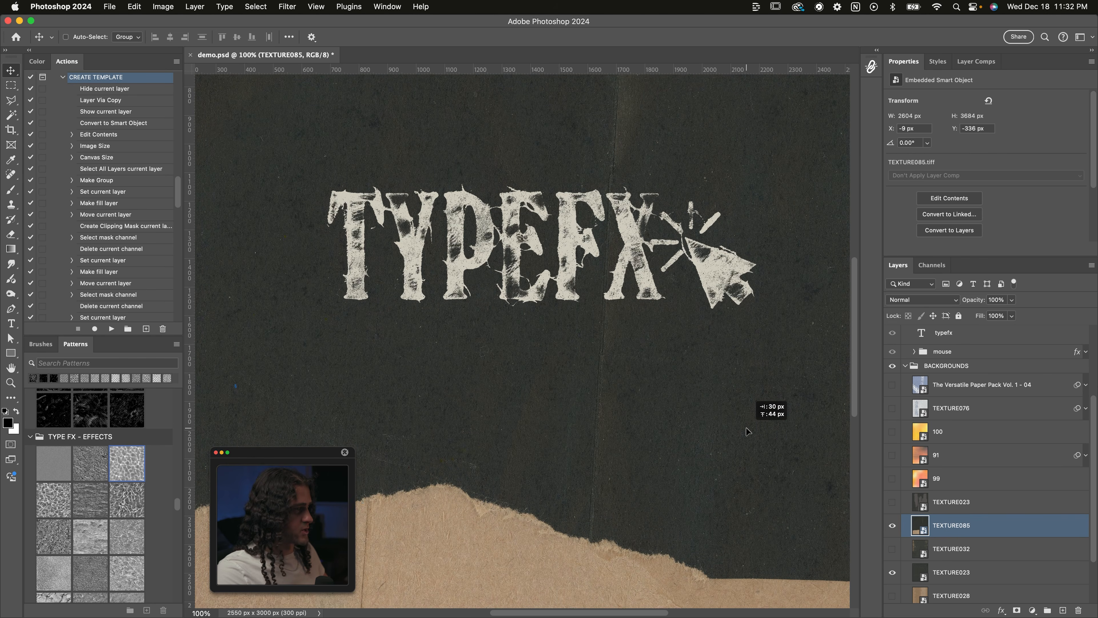
{"action": "scroll", "coordinate": [912, 489], "scroll_direction": "down", "scroll_amount": 3}
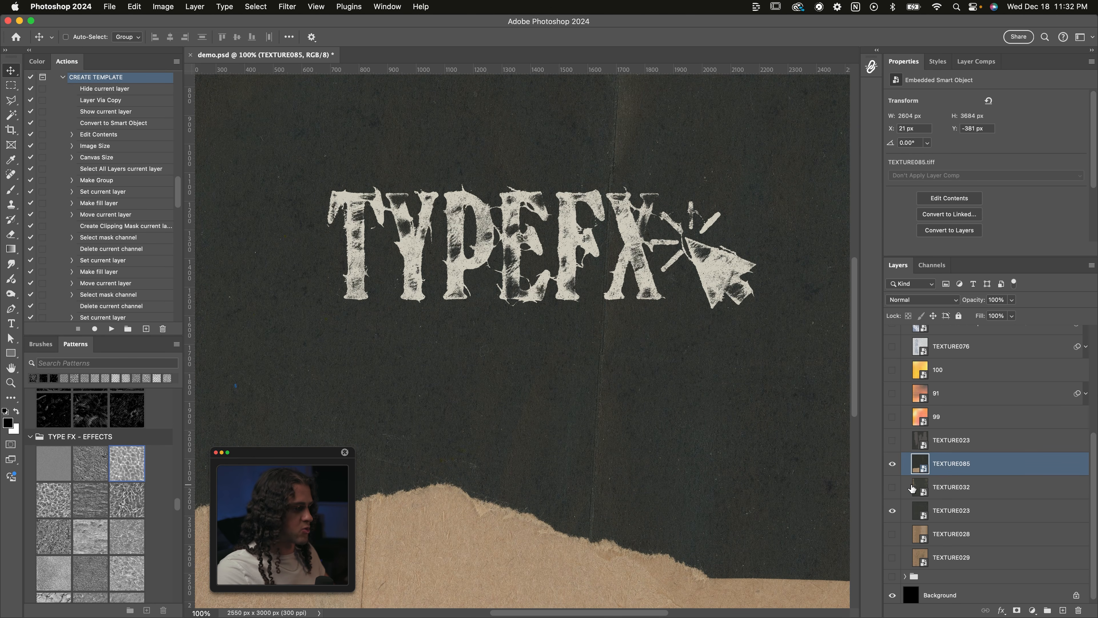
Hide the TEXTURE085 background and show TEXTURE032 behind the lettering instead
{"action": "left_click", "coordinate": [894, 471]}
{"action": "left_click", "coordinate": [892, 487]}
{"action": "left_click", "coordinate": [952, 487]}
{"action": "scroll", "coordinate": [960, 459], "scroll_direction": "up", "scroll_amount": 8}
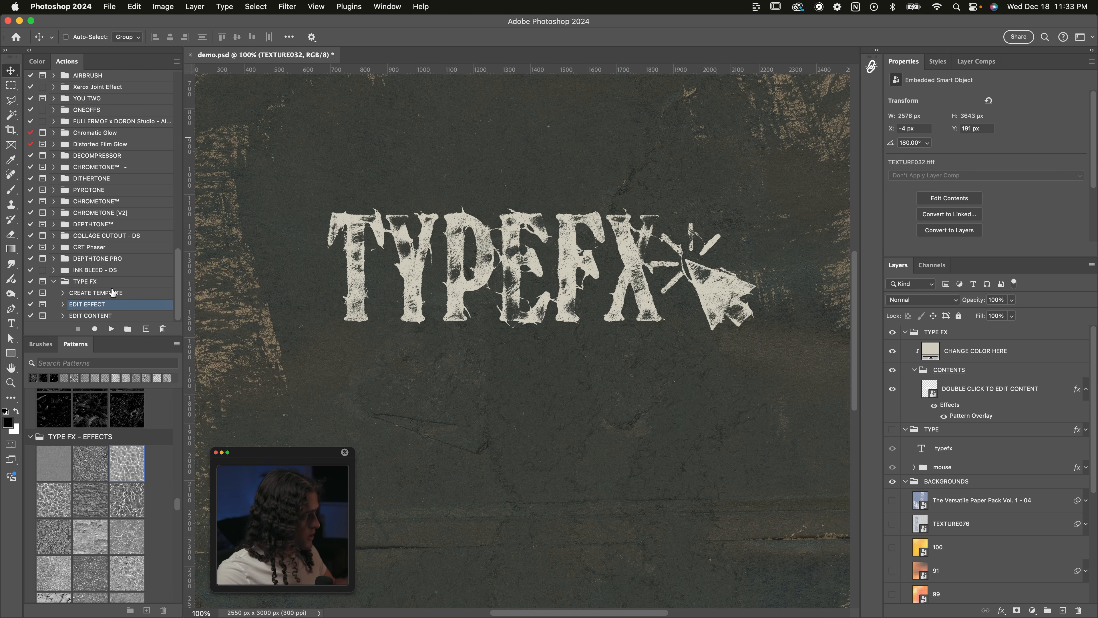
Run the EDIT CONTENT action on the TYPE FX layer group
{"action": "left_click", "coordinate": [125, 295]}
{"action": "left_click", "coordinate": [108, 305]}
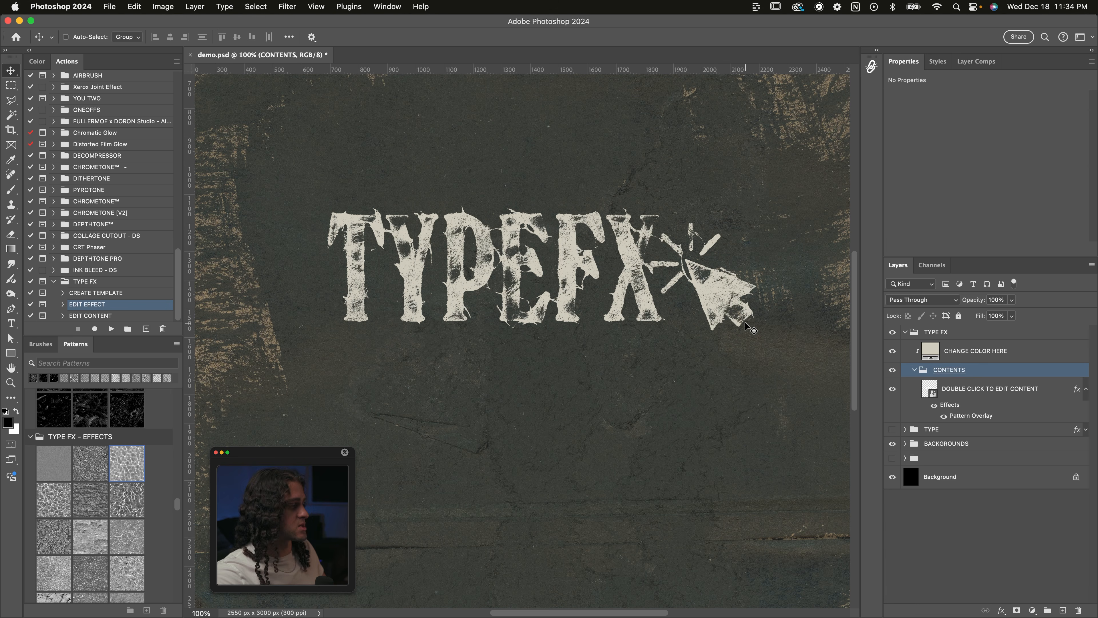
{"action": "left_click", "coordinate": [955, 336]}
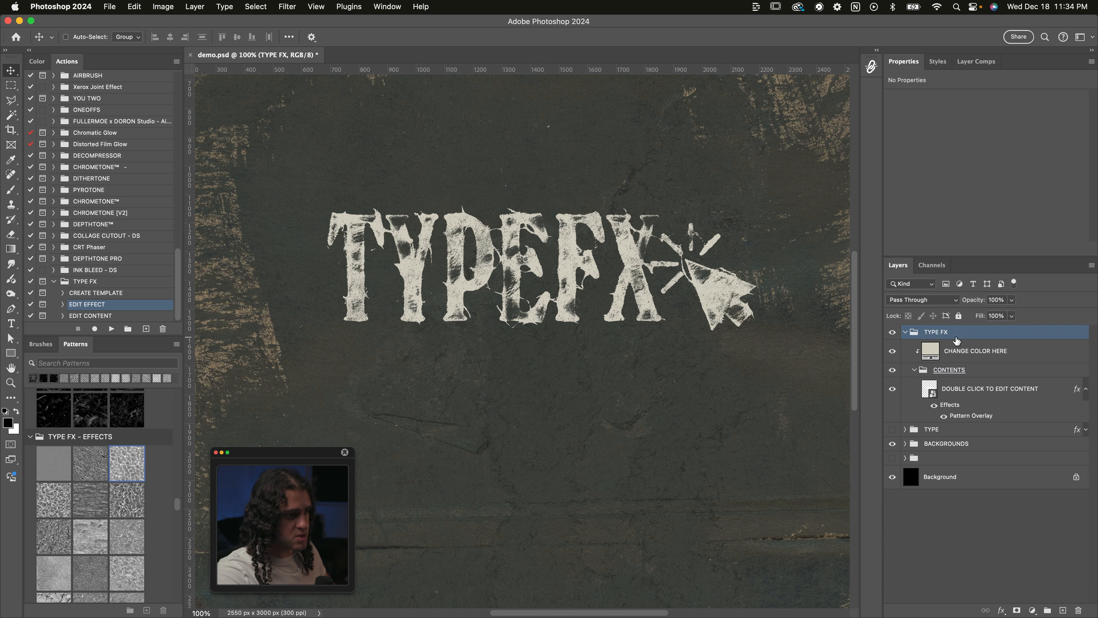
{"action": "left_click", "coordinate": [128, 316]}
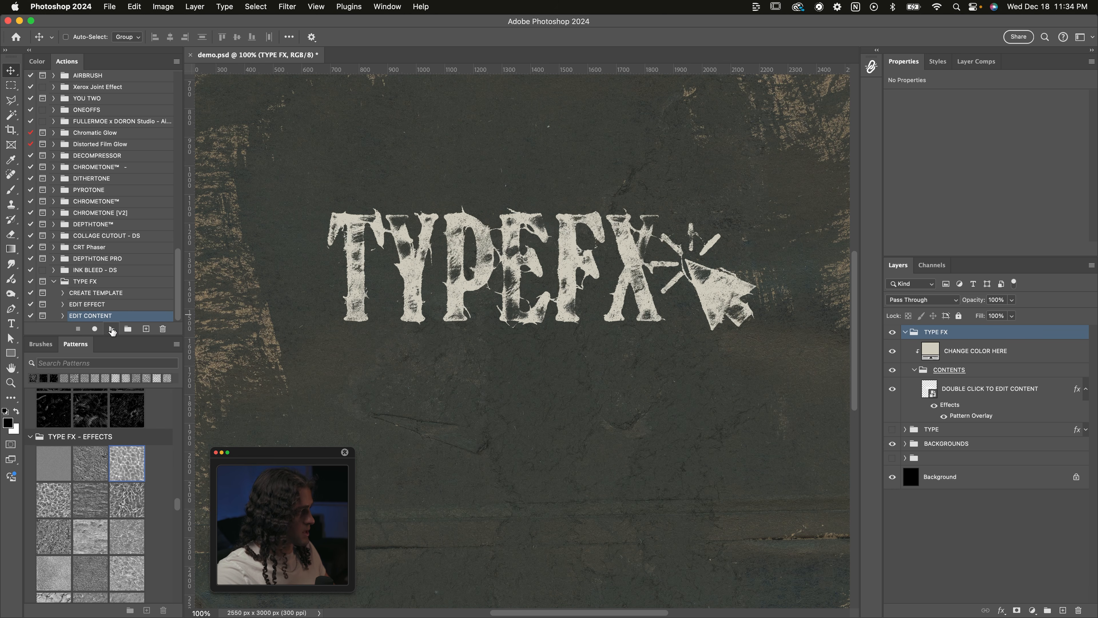
{"action": "left_click", "coordinate": [112, 330]}
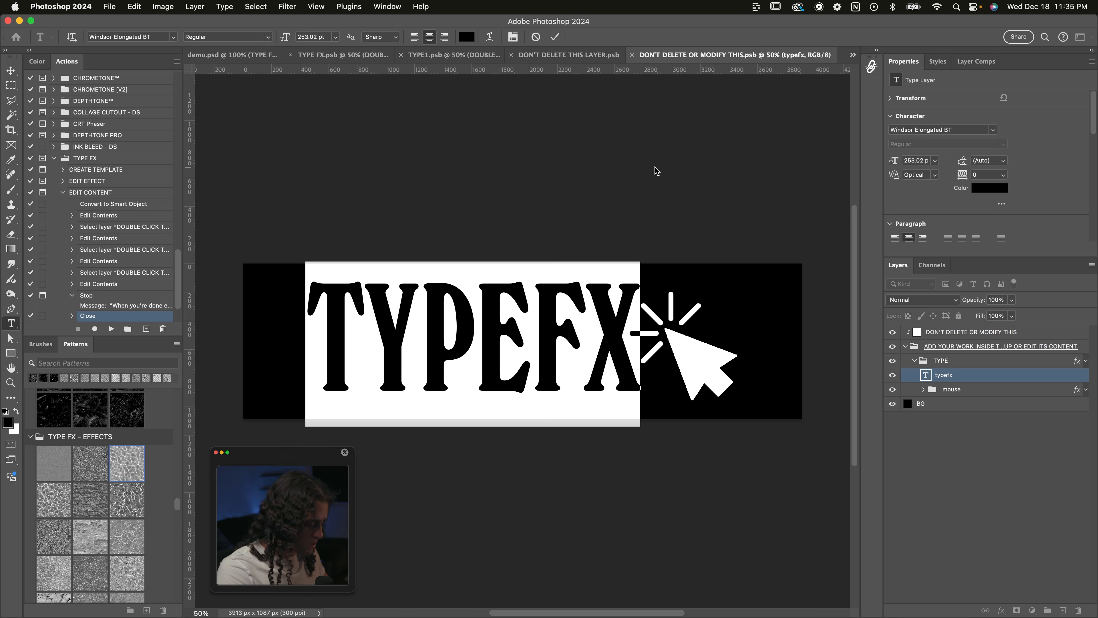
Replace the typefx text with "100FX" and move it closer to the mouse cursor graphic
{"action": "type", "text": "100FX"}
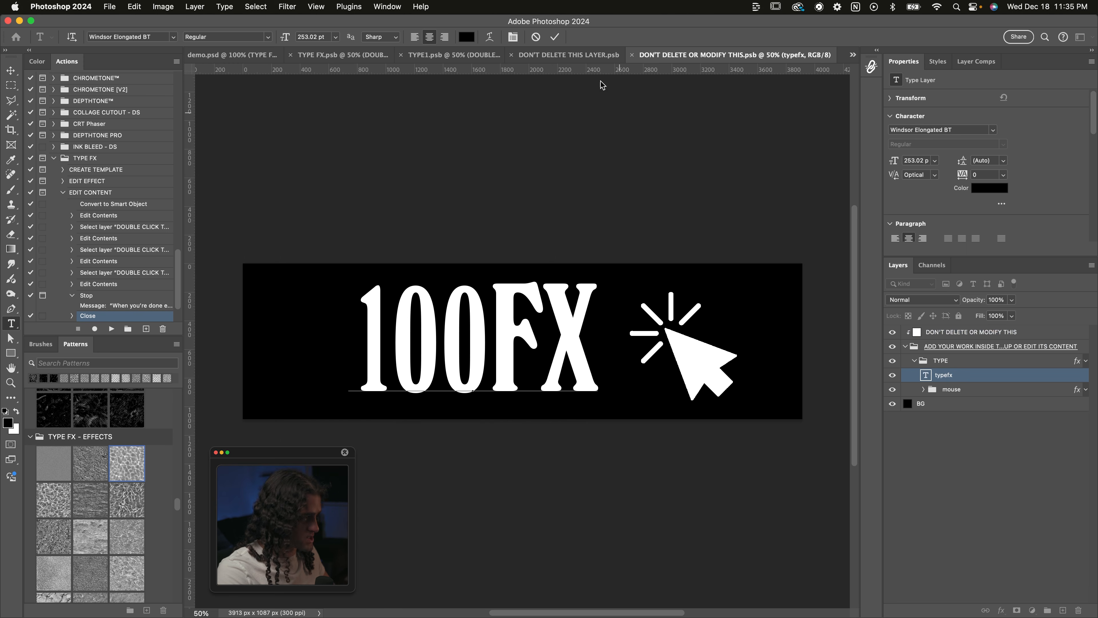
{"action": "left_click", "coordinate": [556, 37]}
{"action": "key", "text": "v"}
{"action": "left_click_drag", "start_coordinate": [576, 238], "coordinate": [604, 232]}
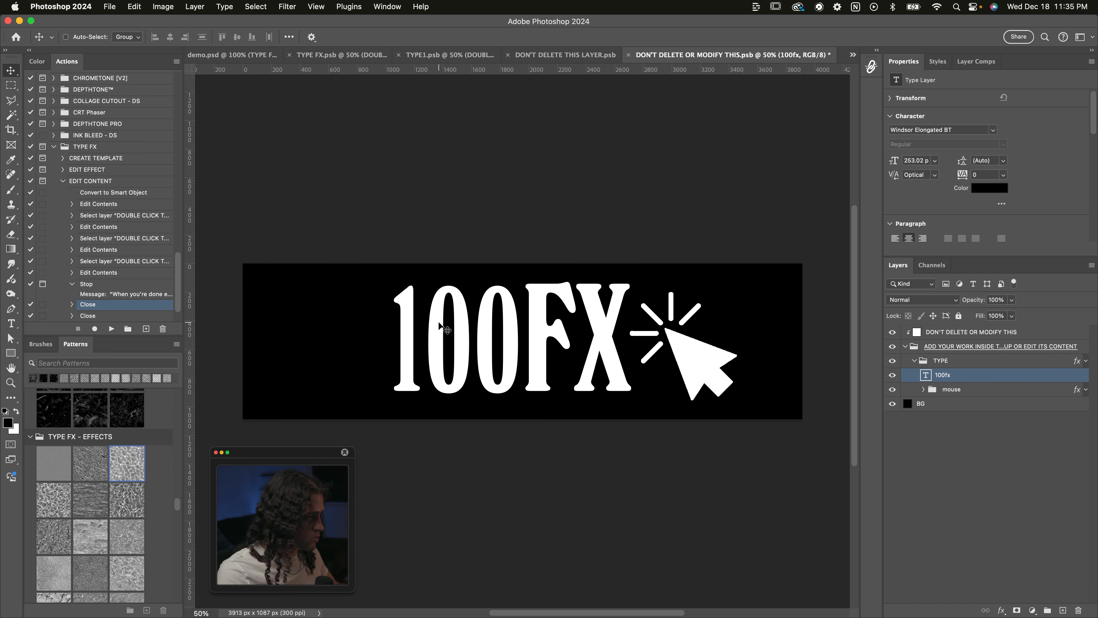
Resume the EDIT CONTENT action from its first Close step to carry the new lettering back into demo.psd
{"action": "scroll", "coordinate": [153, 285], "scroll_direction": "down", "scroll_amount": 3}
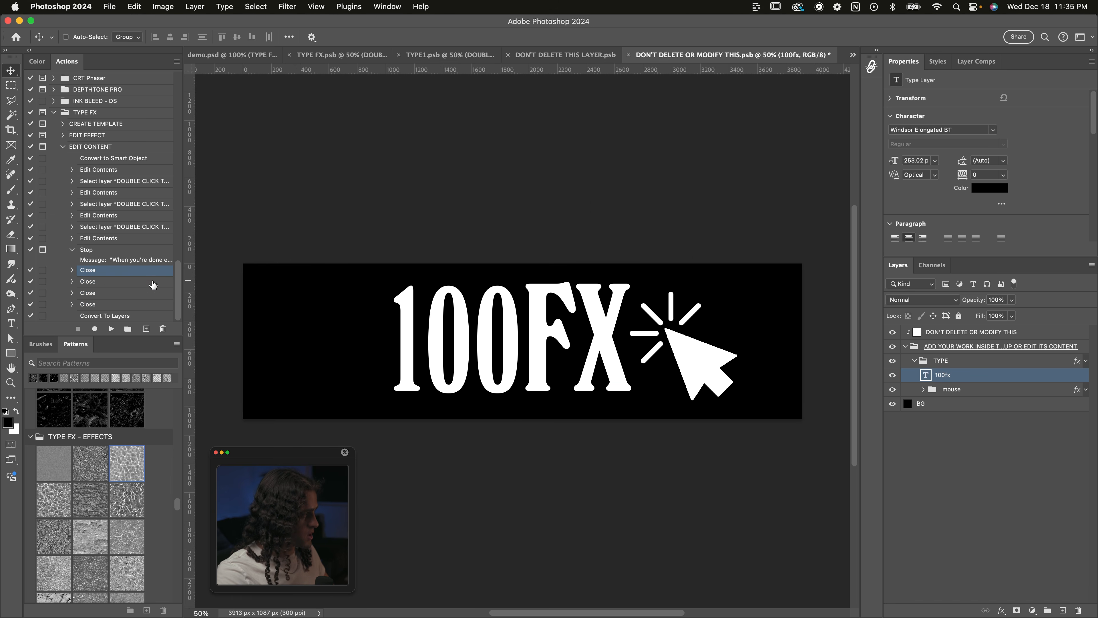
{"action": "left_click", "coordinate": [114, 330]}
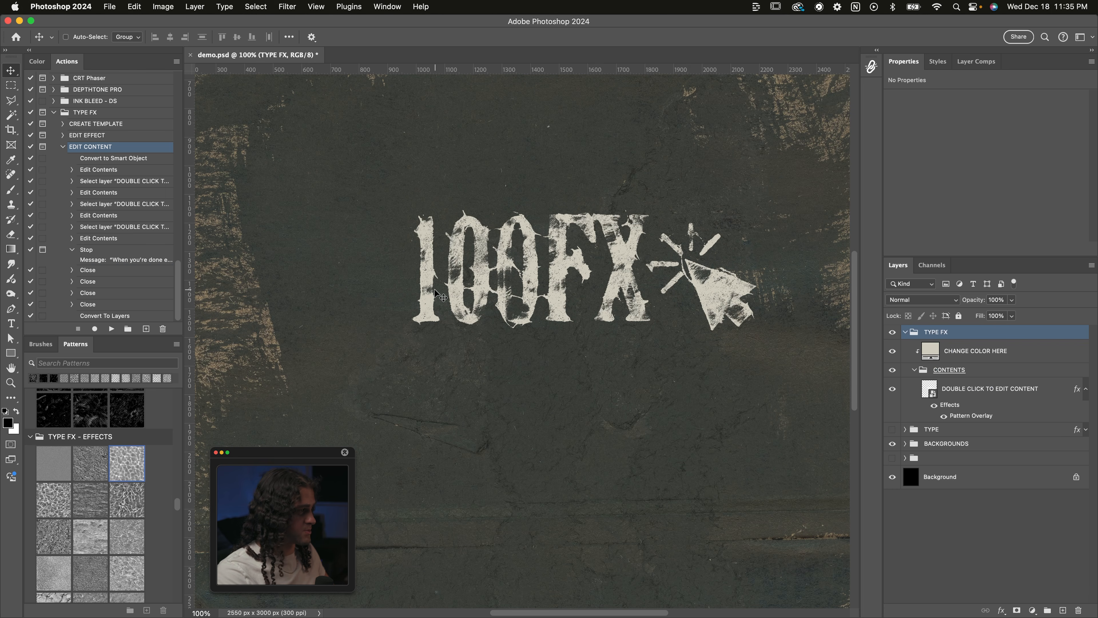
{"action": "scroll", "coordinate": [440, 297], "scroll_direction": "up", "scroll_amount": 2}
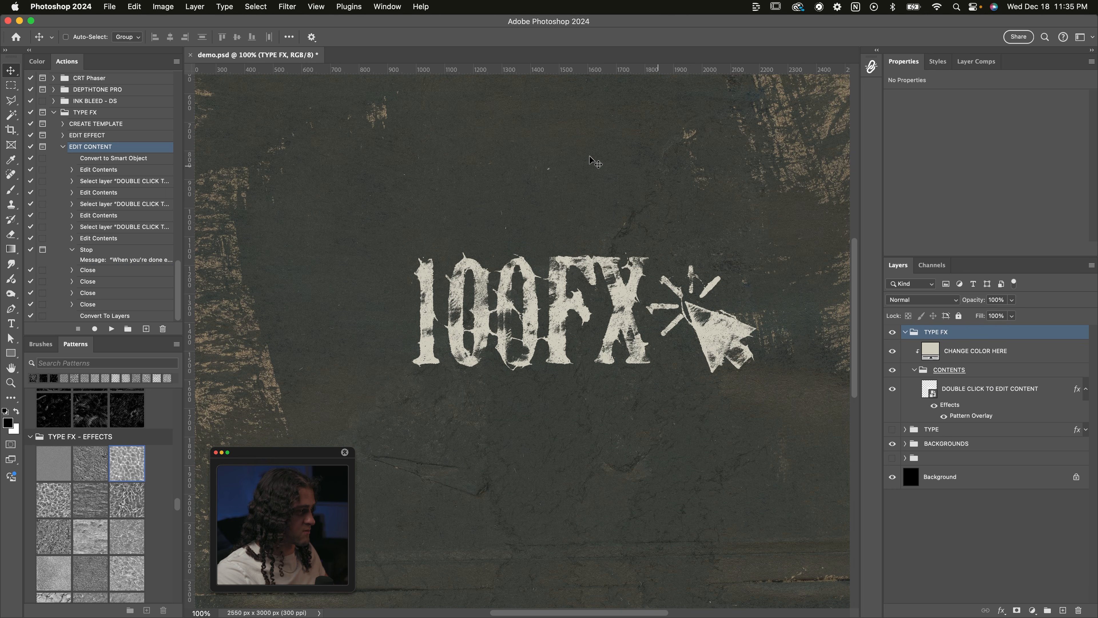
{"action": "scroll", "coordinate": [611, 373], "scroll_direction": "right", "scroll_amount": 1}
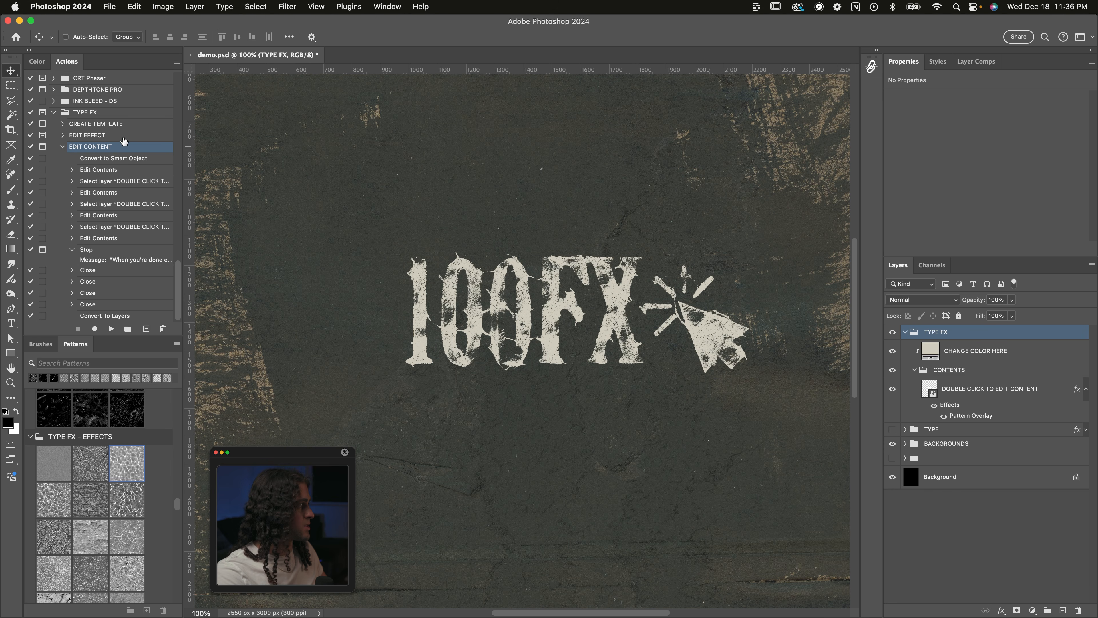
Run the EDIT EFFECT action and apply the rough, speckled pattern from TYPE FX - EFFECTS to the EFFECT layer
{"action": "left_click", "coordinate": [108, 135]}
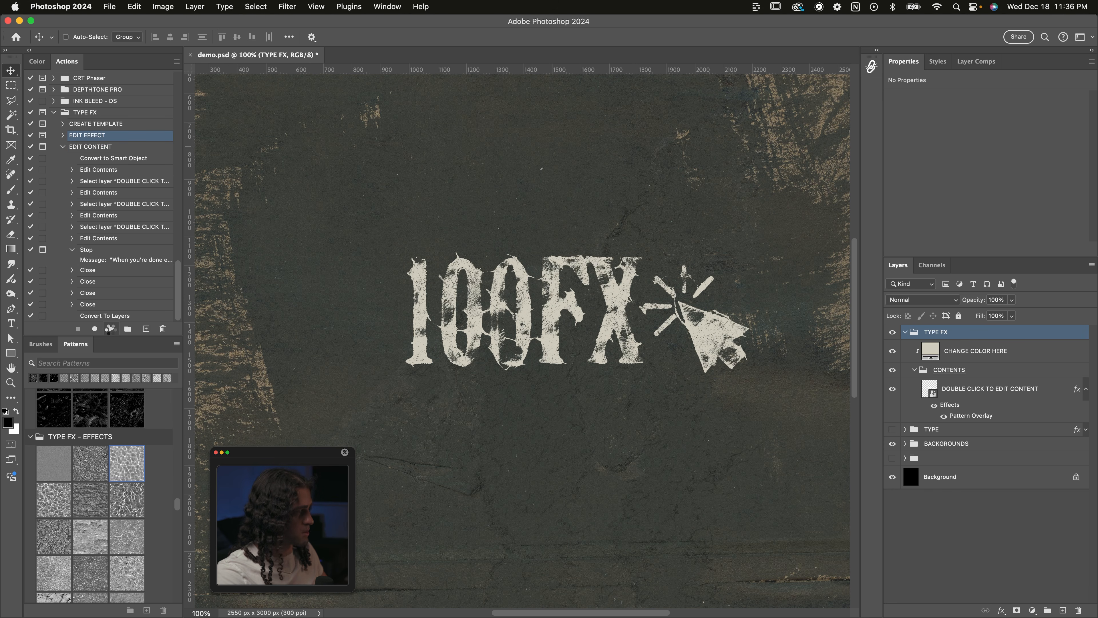
{"action": "left_click_drag", "start_coordinate": [674, 309], "coordinate": [593, 407]}
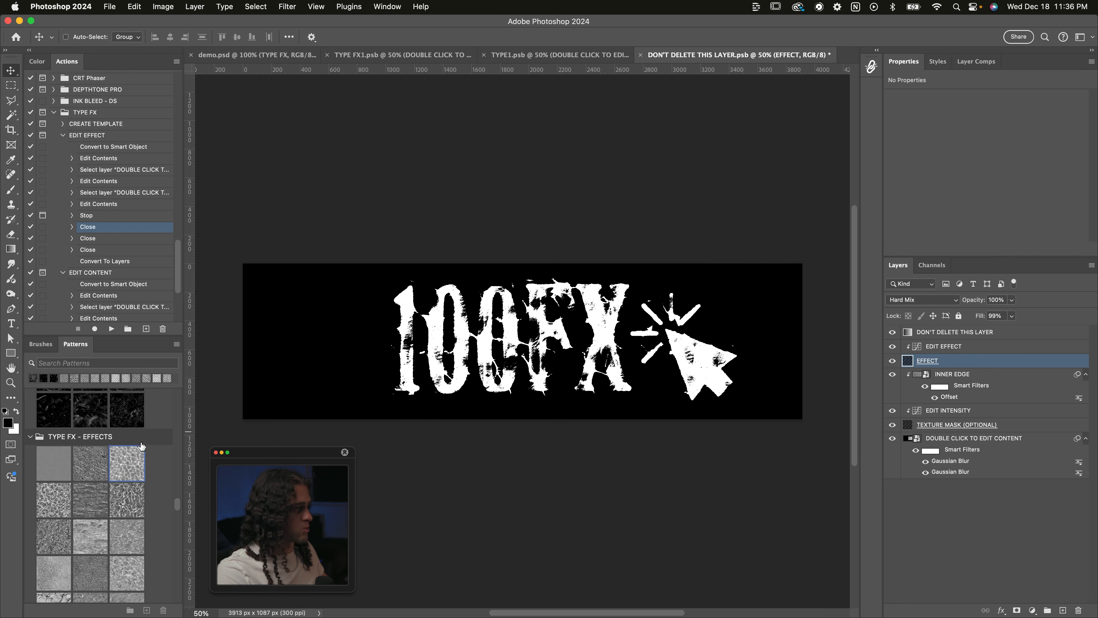
{"action": "scroll", "coordinate": [142, 445], "scroll_direction": "down", "scroll_amount": 3}
{"action": "left_click", "coordinate": [59, 422]}
{"action": "left_click", "coordinate": [125, 452]}
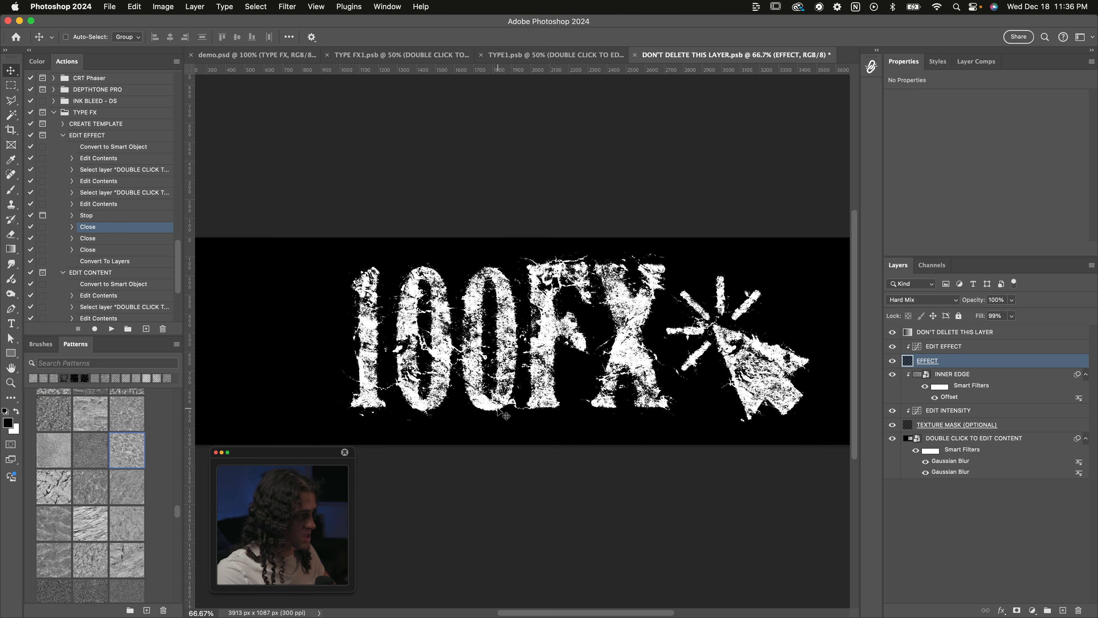
Shift the EFFECT texture slightly up and left over the lettering and resume the EDIT EFFECT action to update demo.psd
{"action": "left_click_drag", "start_coordinate": [504, 415], "coordinate": [487, 390]}
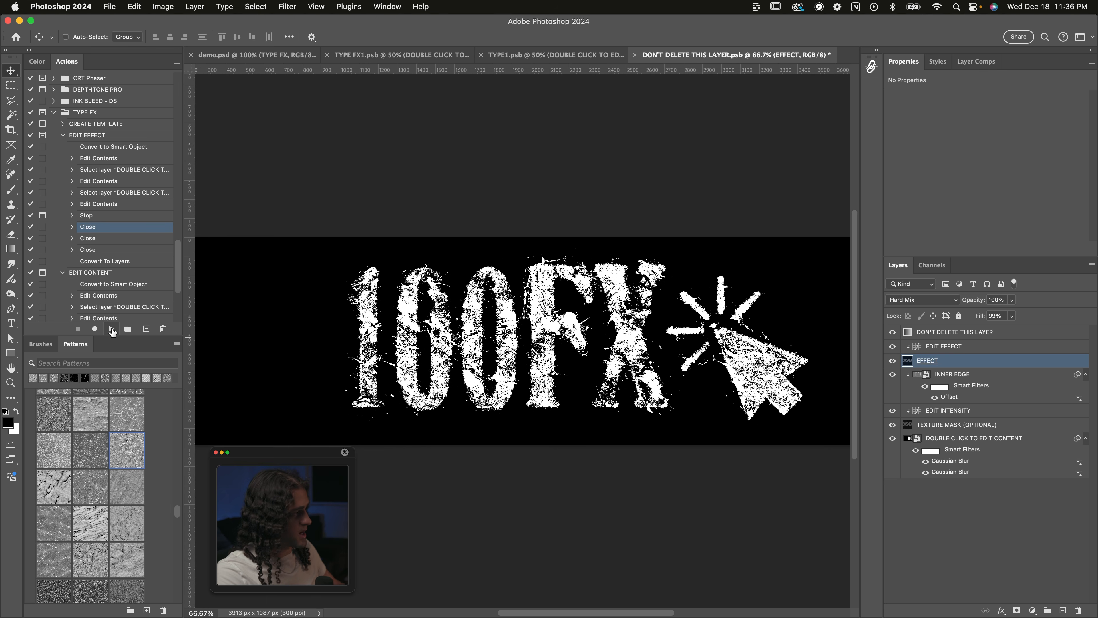
{"action": "left_click", "coordinate": [112, 331]}
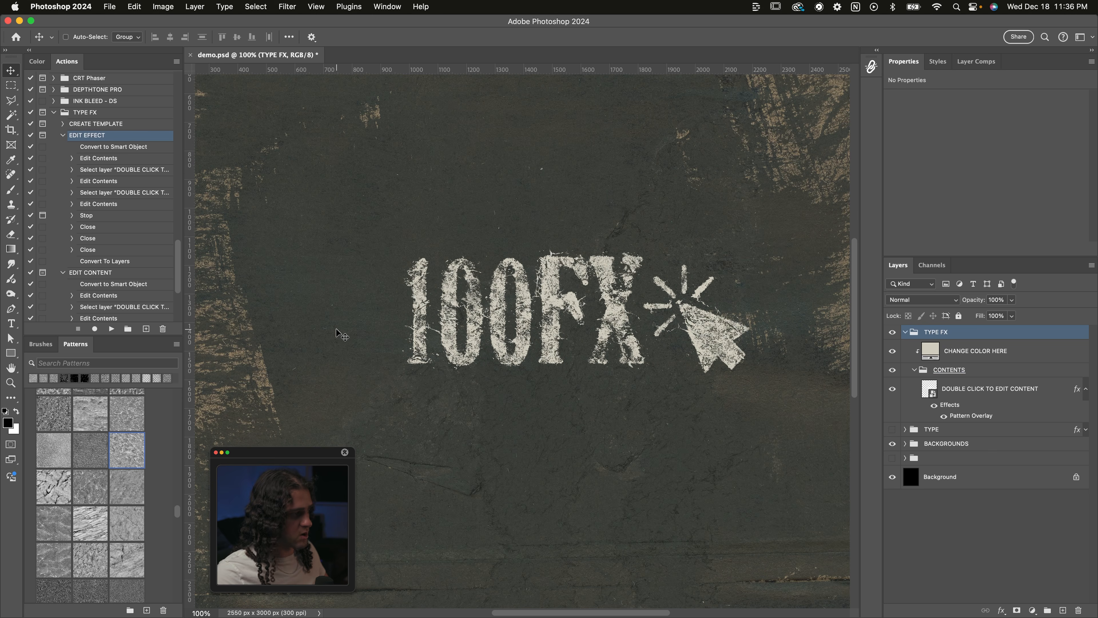
{"action": "scroll", "coordinate": [478, 319], "scroll_direction": "up", "scroll_amount": 2}
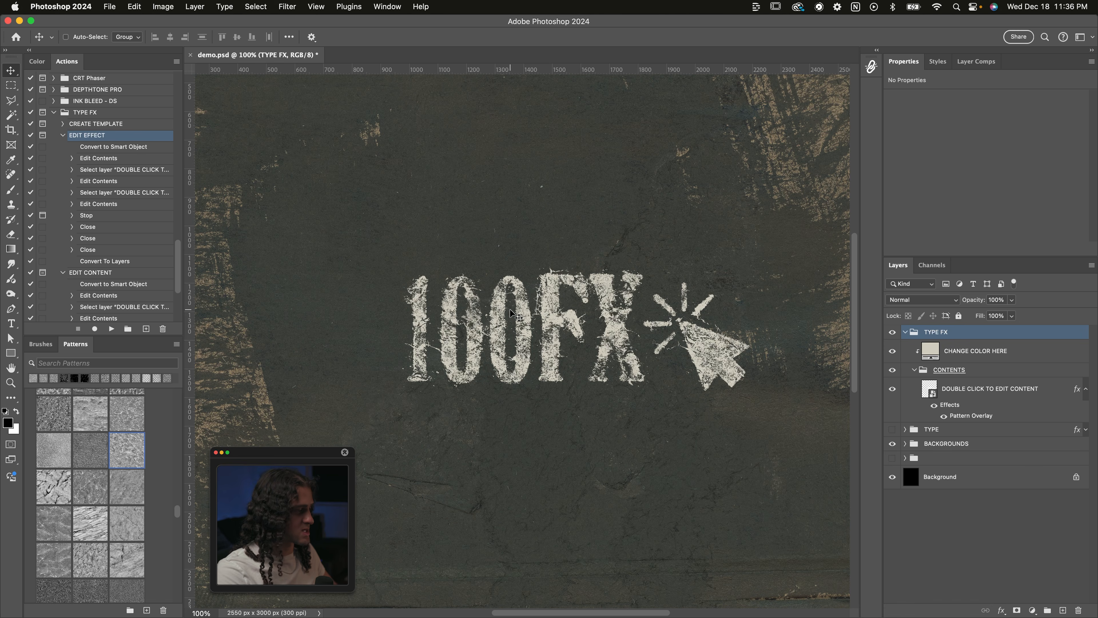